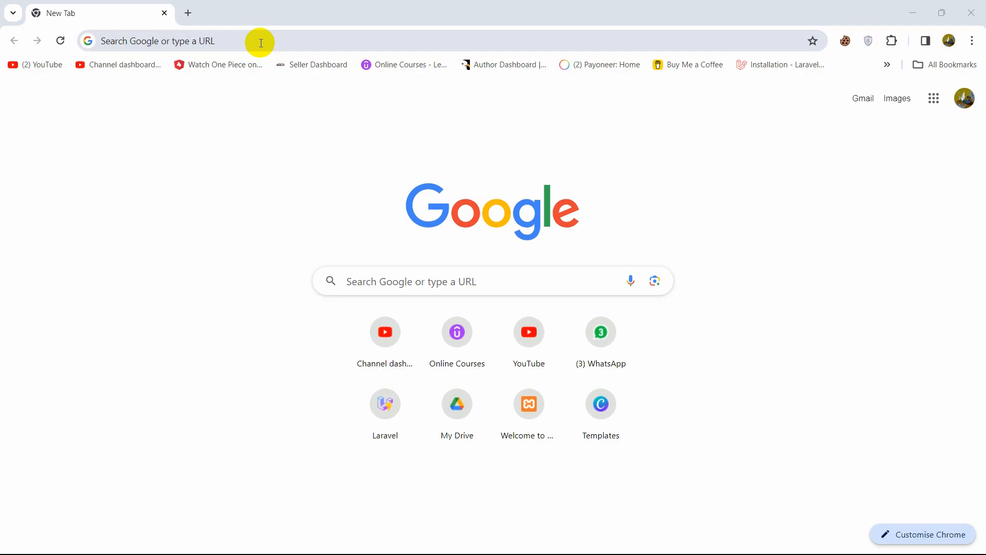
# Google 'site123' in Chrome and open the SITE123 result.
pyautogui.click(261, 43)
pyautogui.write('site1')
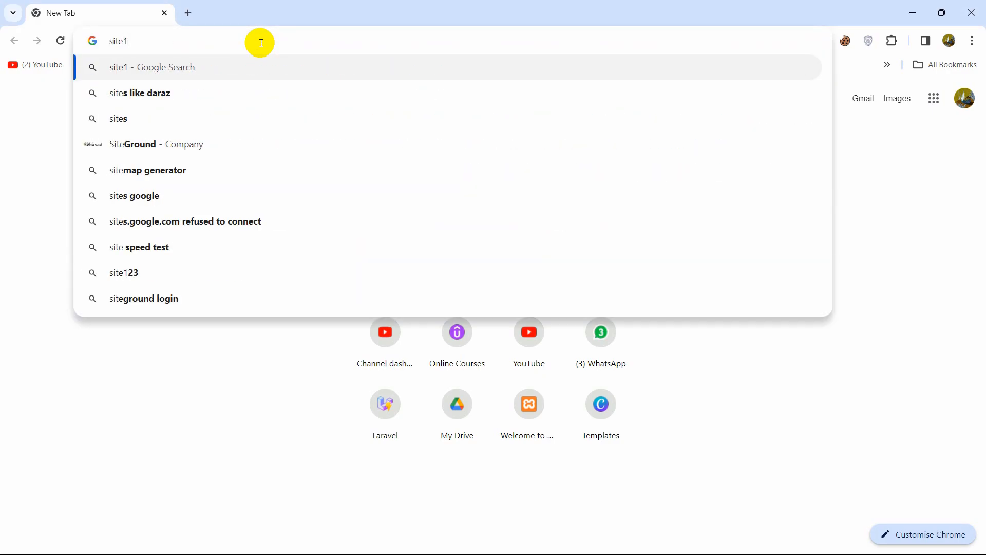
pyautogui.write('23')
pyautogui.press('Return')
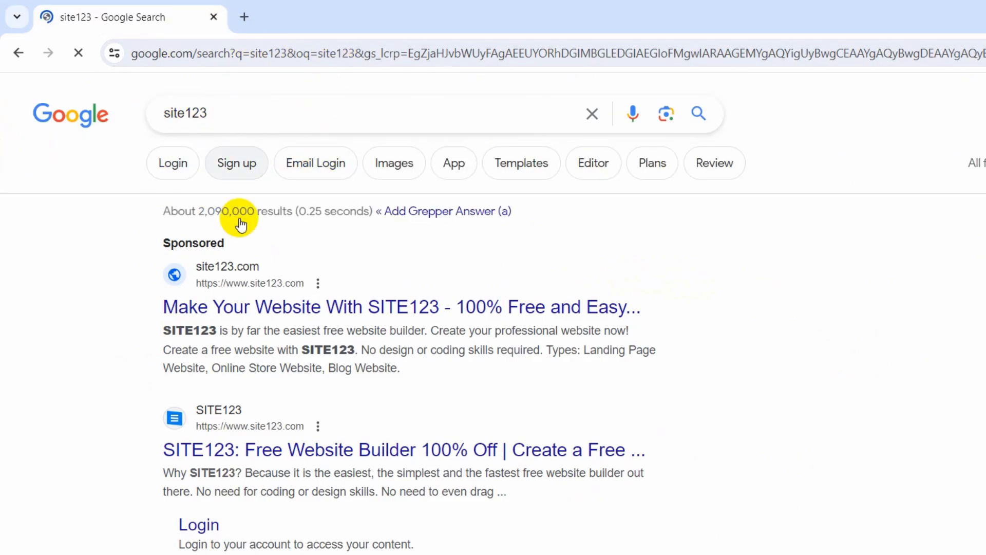
pyautogui.click(287, 447)
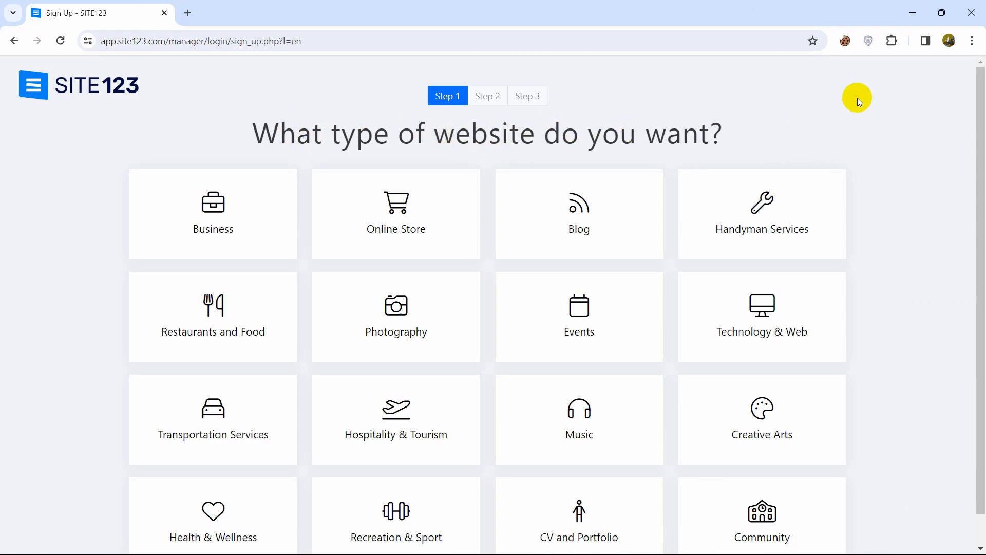
# Choose Blog as the website type and begin entering the name Web Info, fixing a typo.
pyautogui.scroll(-1, 976, 205)
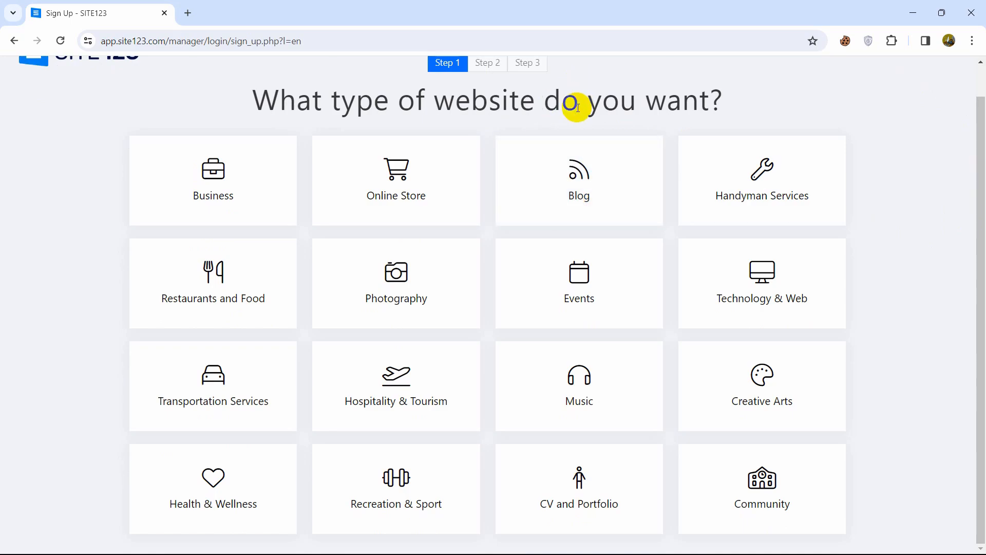
pyautogui.click(586, 189)
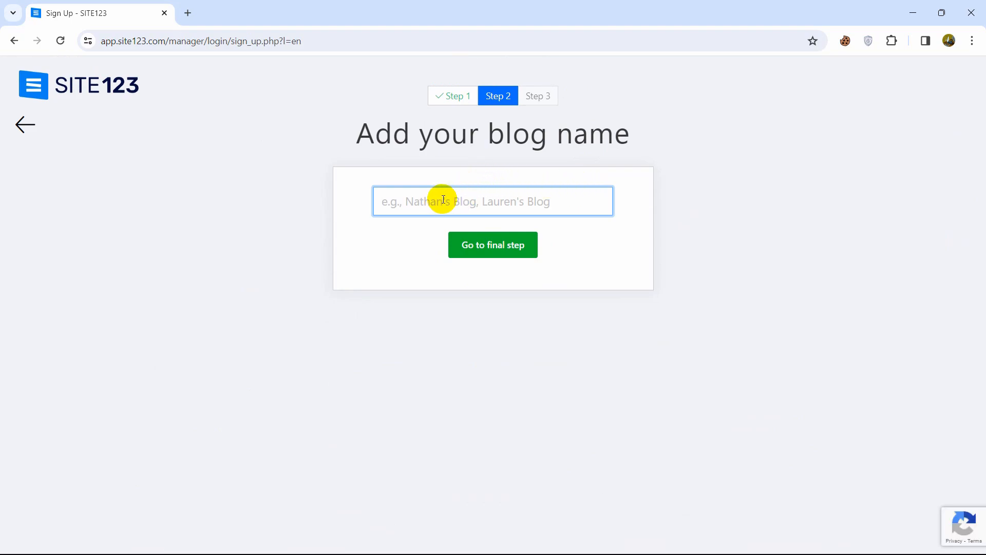
pyautogui.write('Web')
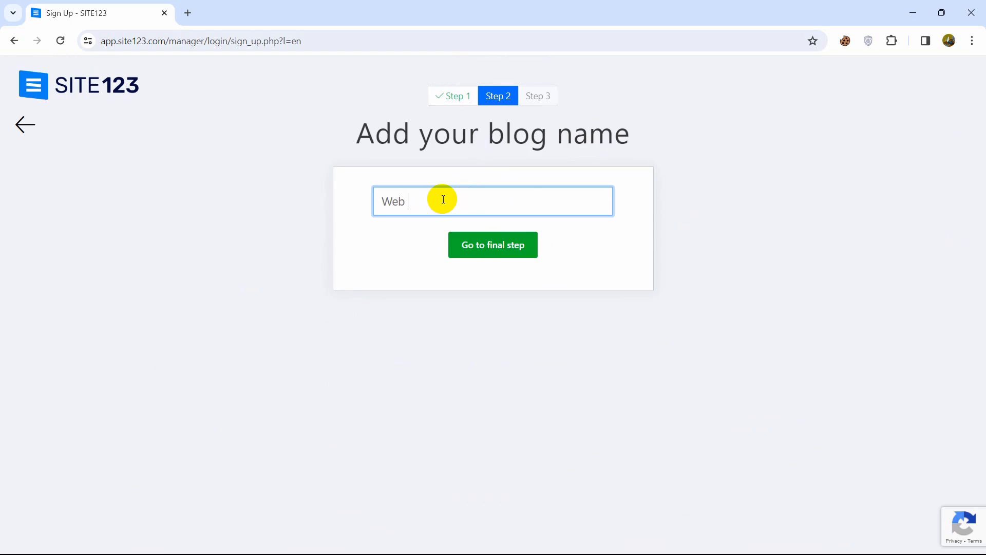
pyautogui.write(' Ib')
pyautogui.press('BackSpace')
# Finish the blog name Web Info and fill in the account name, e-mail and password.
pyautogui.write('nfo')
pyautogui.click(496, 248)
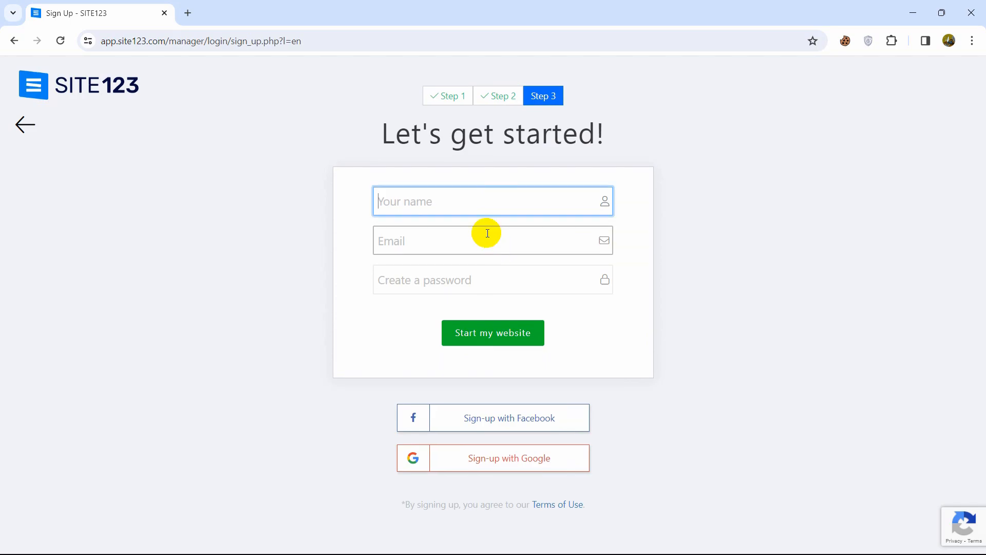
pyautogui.click(463, 204)
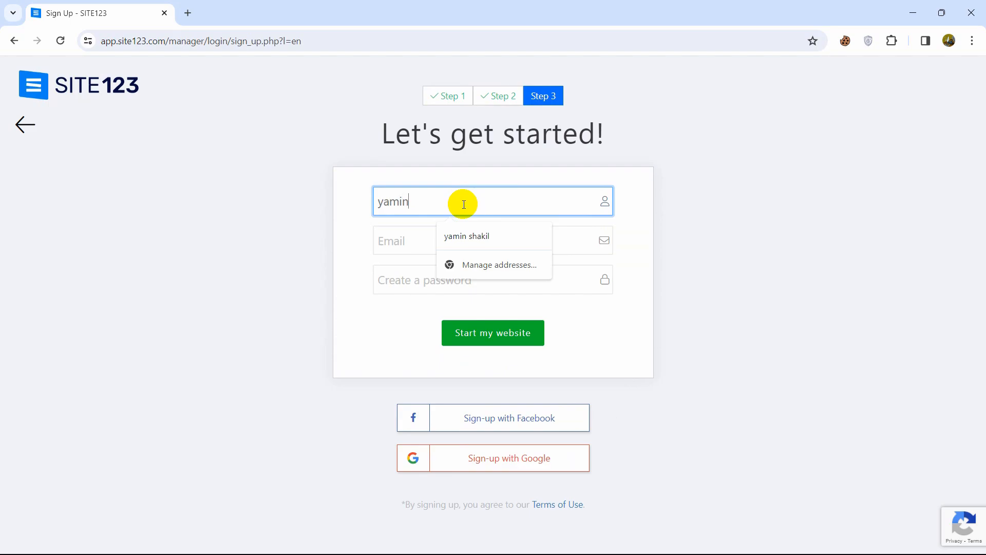
pyautogui.press('Tab')
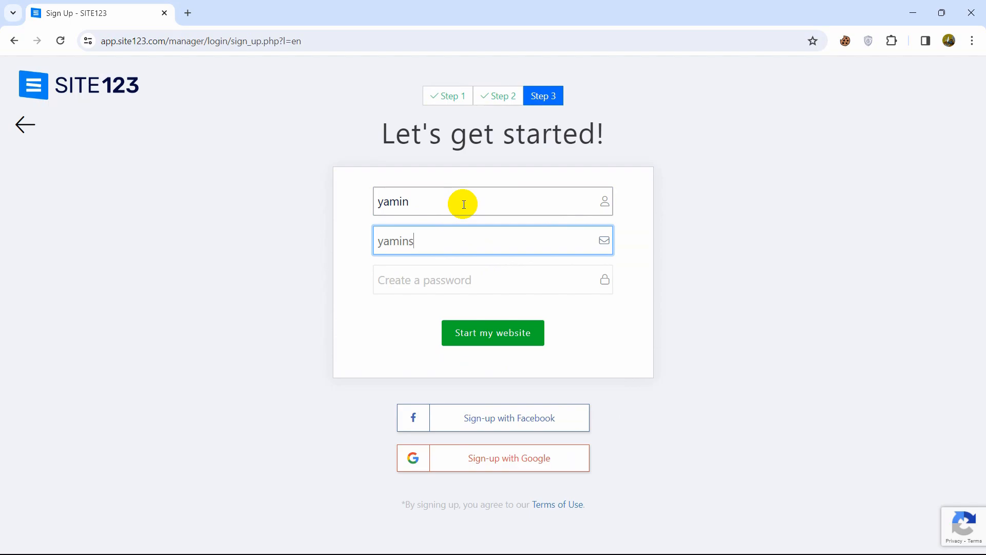
pyautogui.press('Tab')
pyautogui.write('ya')
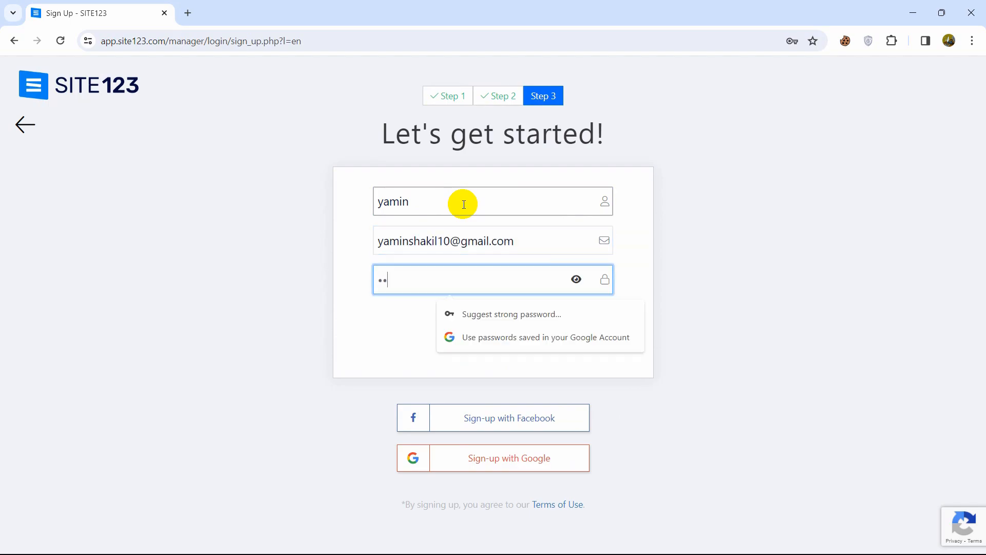
pyautogui.write('•••••••')
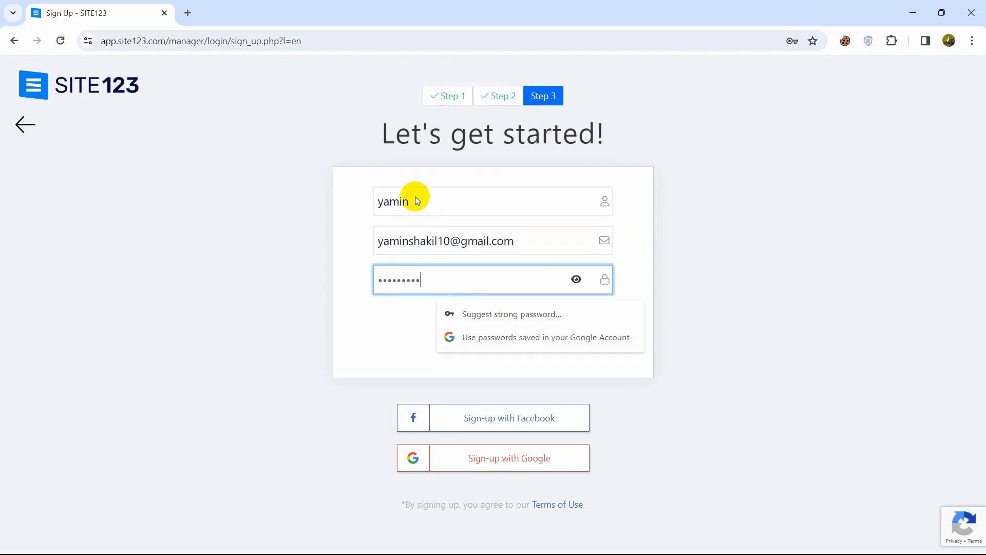
pyautogui.click(345, 173)
# Start the website, then dismiss the save-password prompt and congratulations message.
pyautogui.click(485, 334)
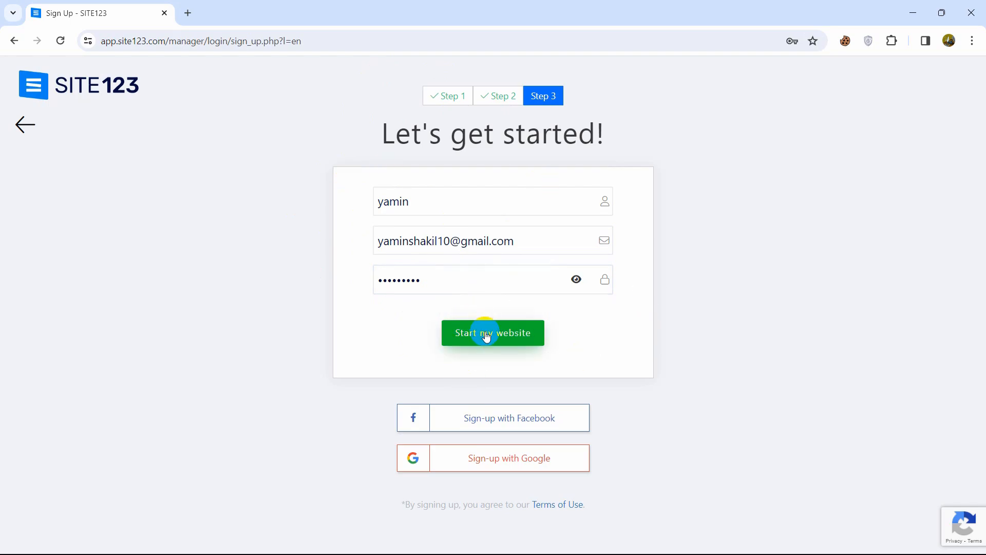
pyautogui.click(486, 335)
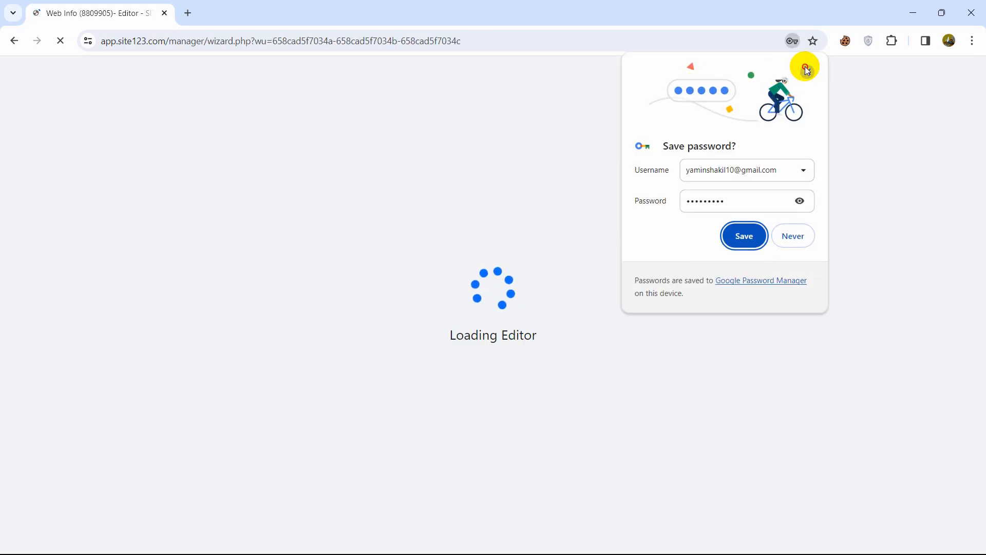
pyautogui.click(806, 71)
pyautogui.click(726, 94)
# Browse the Travel With Us home page preview and select the header site name for editing.
pyautogui.click(516, 399)
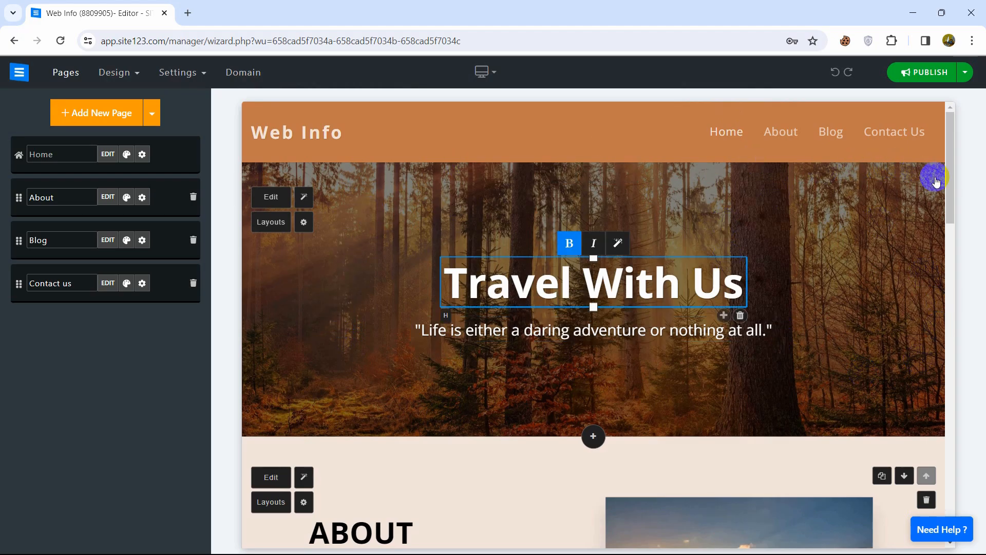
pyautogui.moveTo(953, 189); pyautogui.dragTo(920, 145)
pyautogui.click(541, 300)
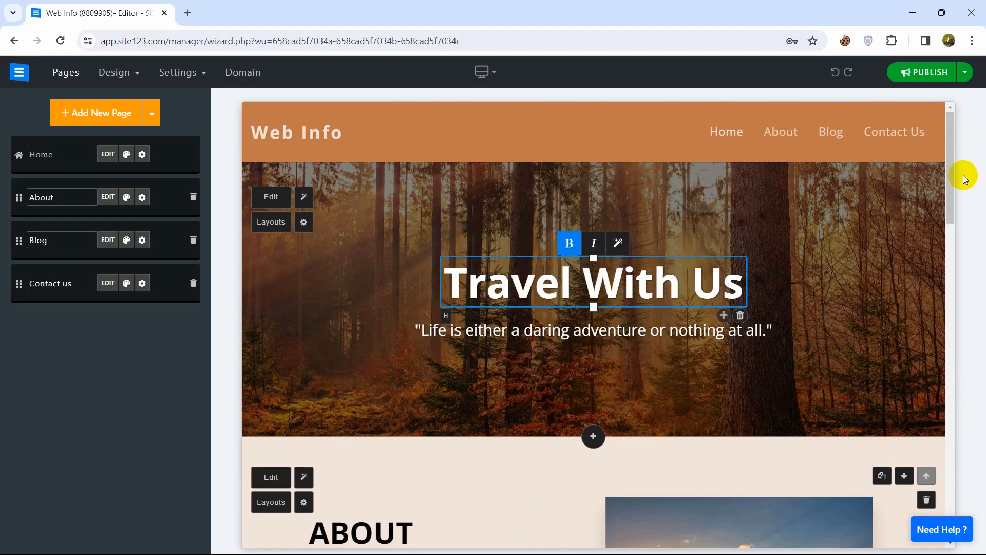
pyautogui.moveTo(951, 158); pyautogui.dragTo(947, 71)
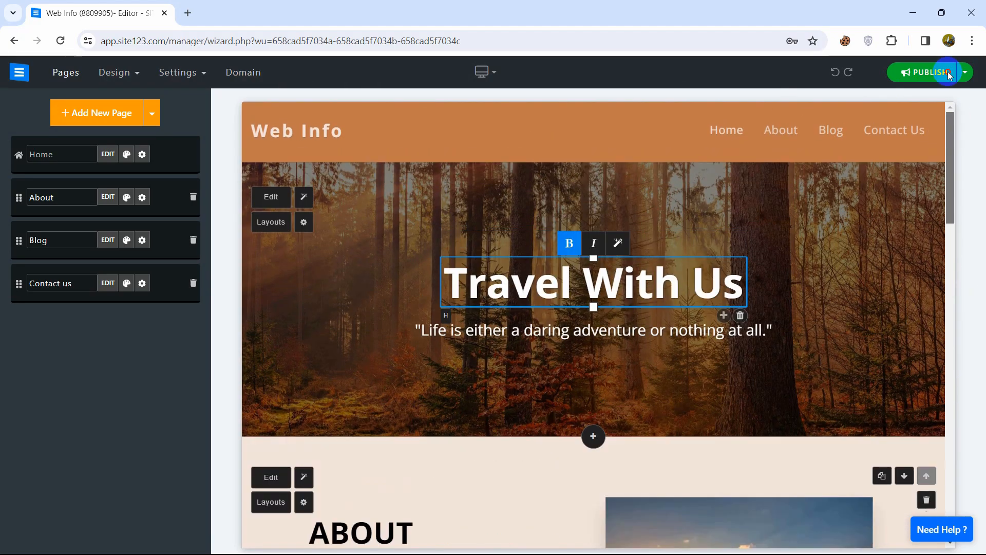
pyautogui.click(946, 75)
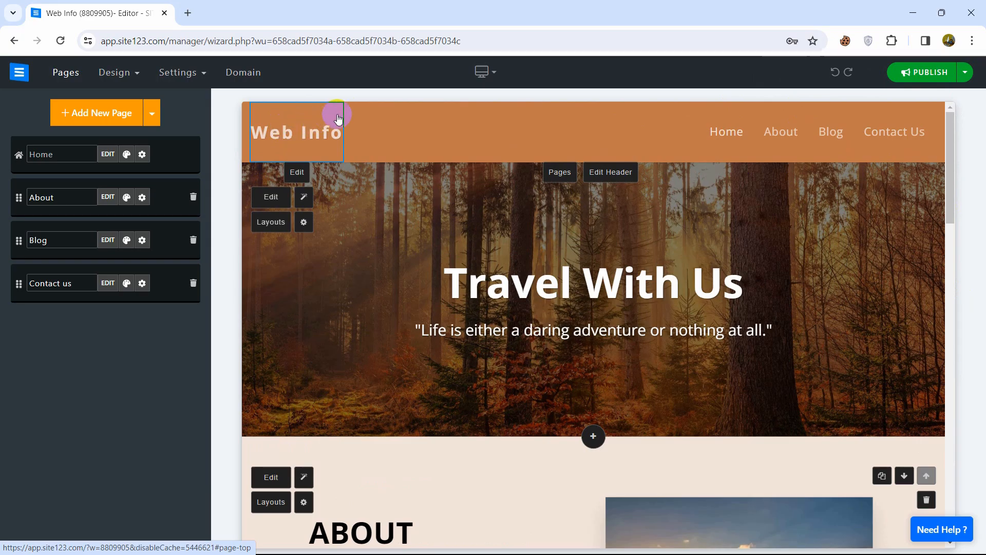
pyautogui.click(289, 200)
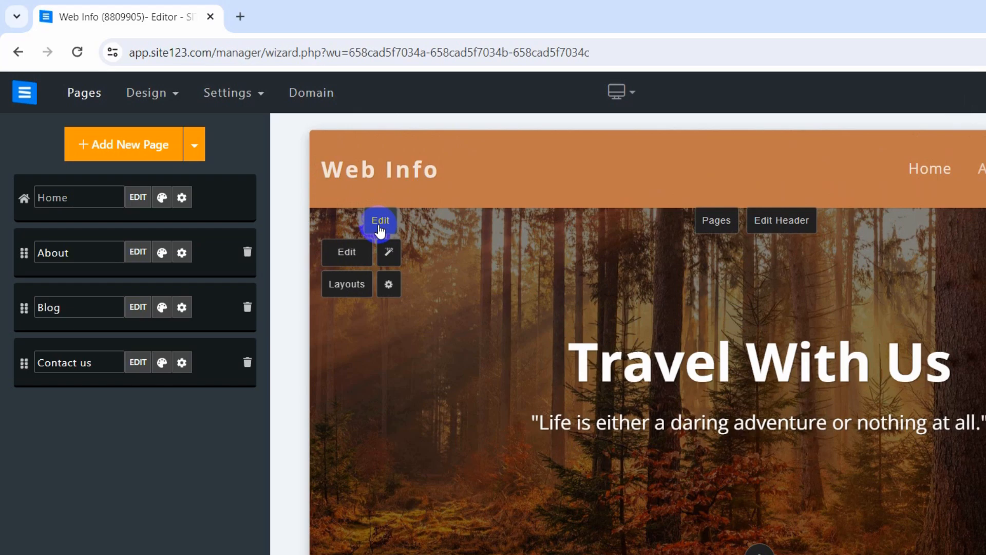
# Open the site name's logo settings and choose Logo Maker from the Choose logo options.
pyautogui.click(312, 182)
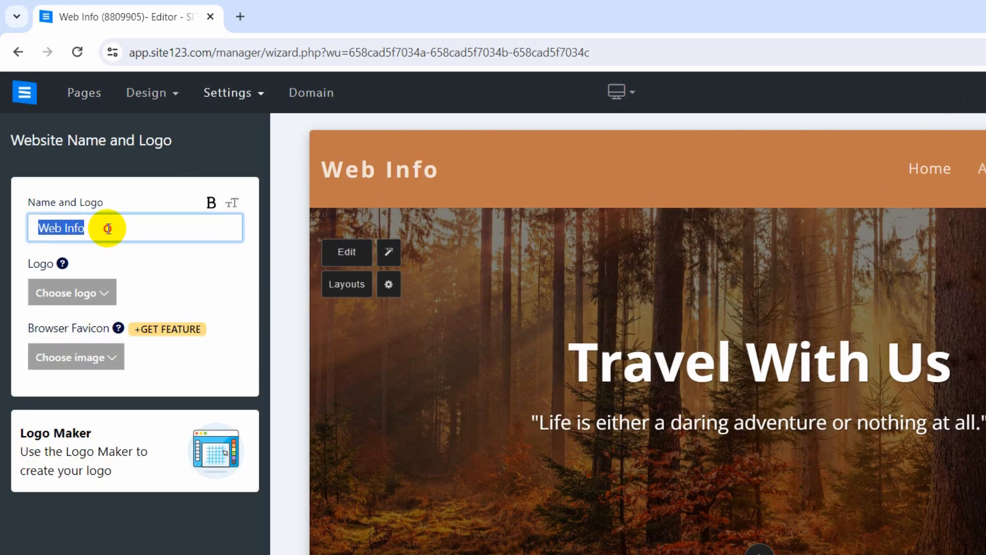
pyautogui.click(107, 228)
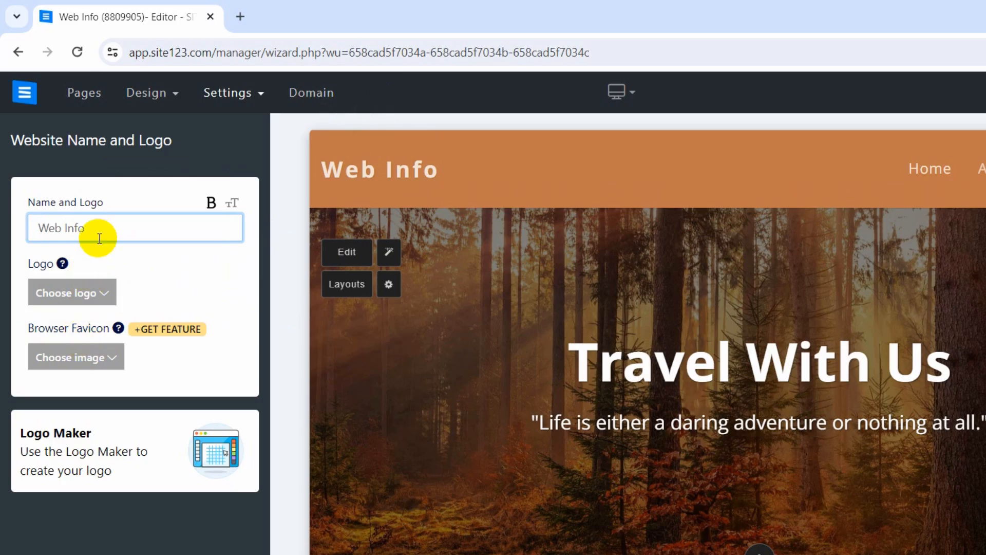
pyautogui.click(98, 293)
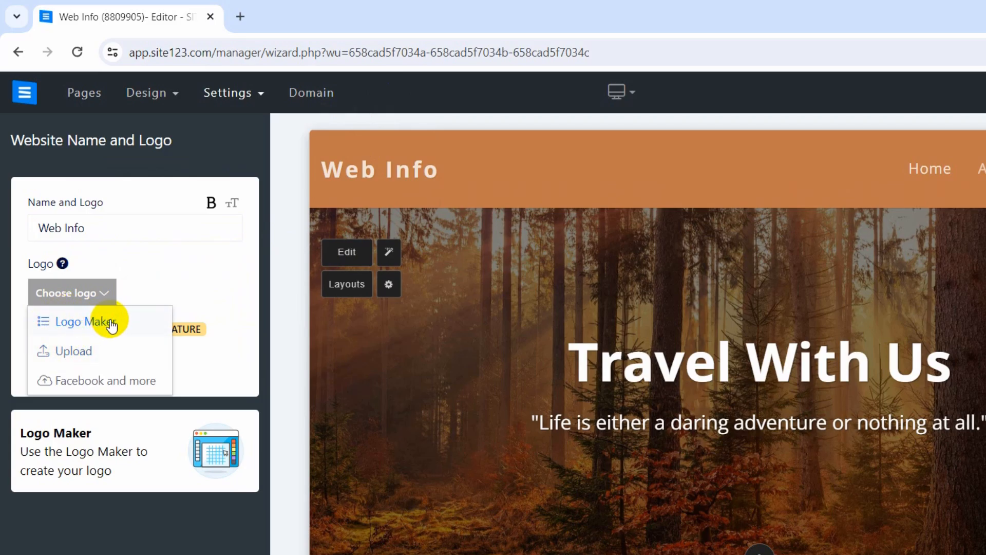
pyautogui.click(228, 14)
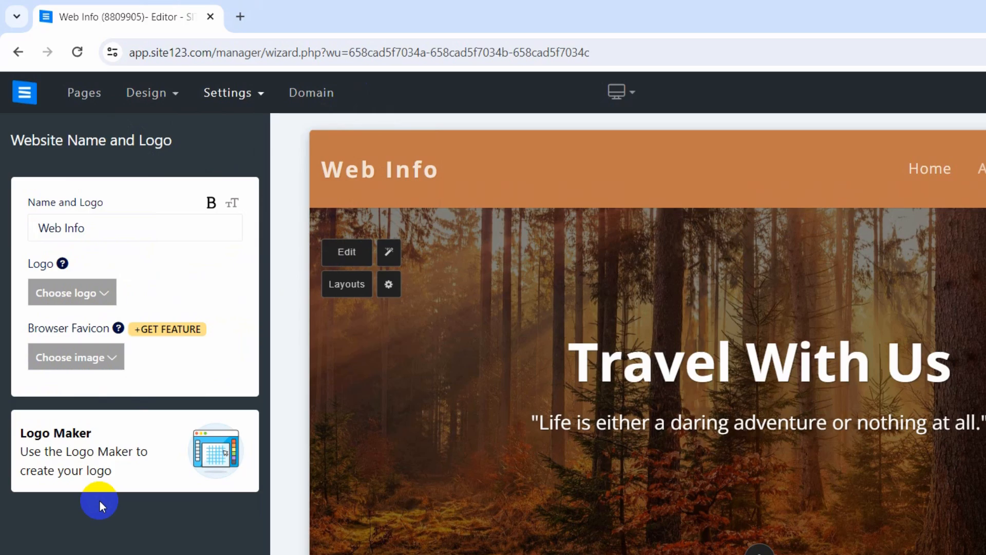
pyautogui.click(71, 303)
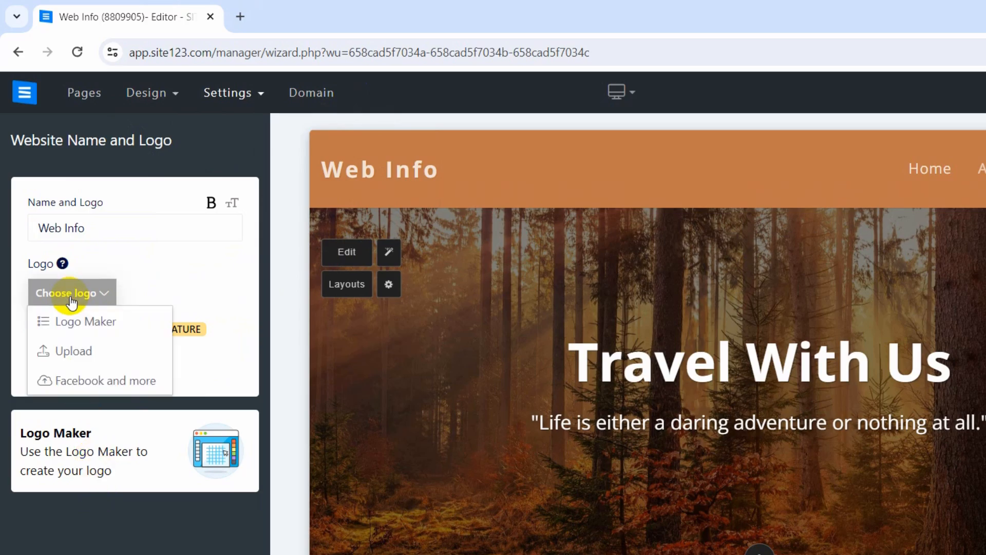
pyautogui.click(87, 323)
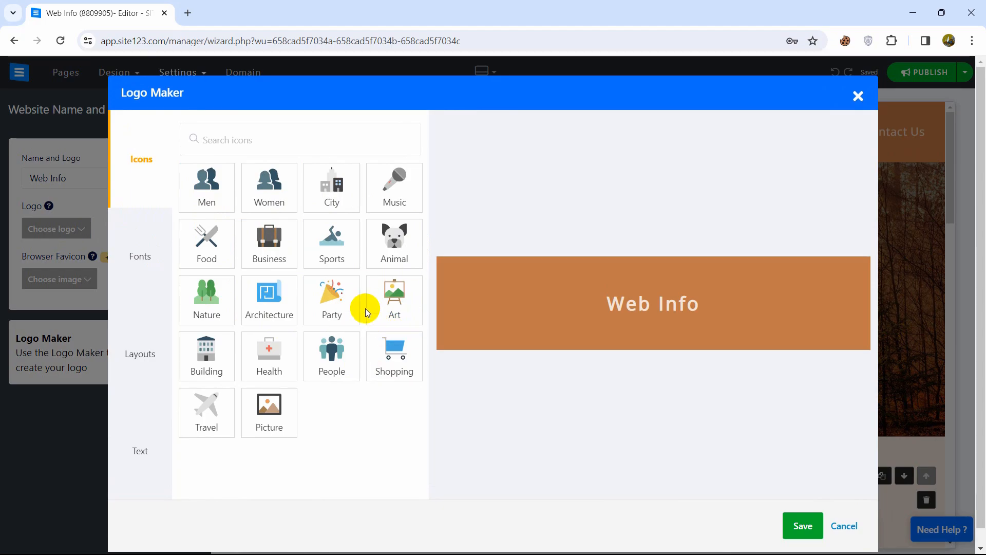
# Add a Colored-style icon from the Art category beside Web Info in the logo.
pyautogui.click(387, 306)
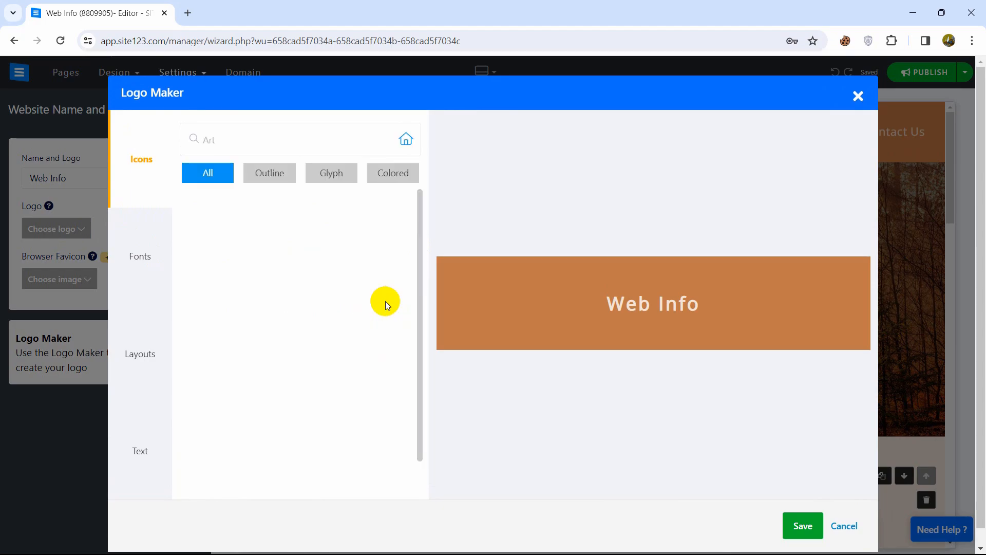
pyautogui.click(280, 167)
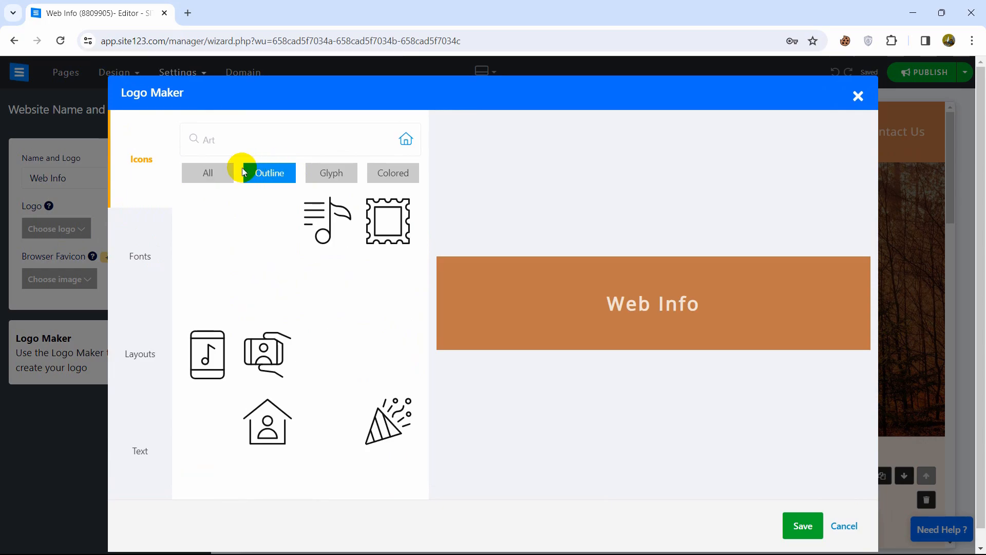
pyautogui.click(328, 174)
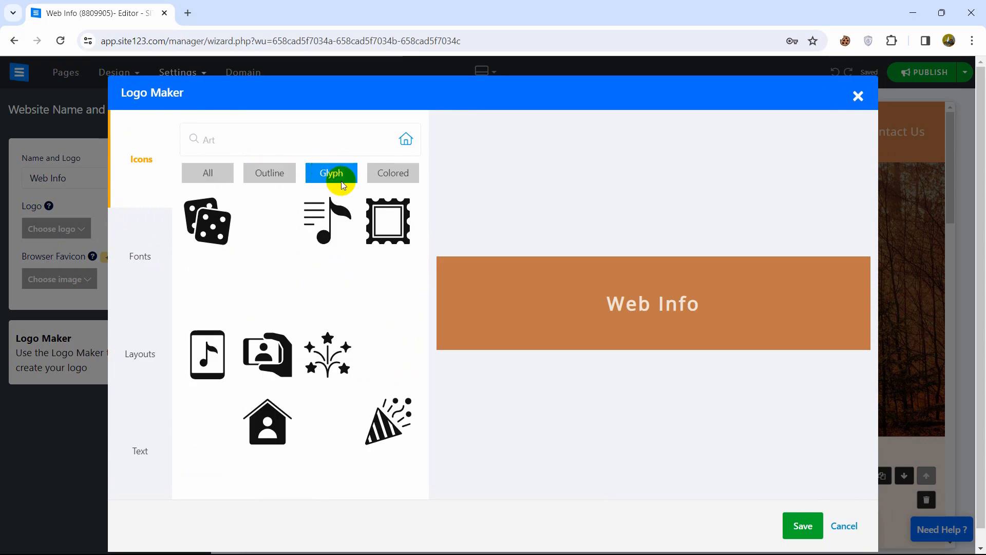
pyautogui.click(373, 180)
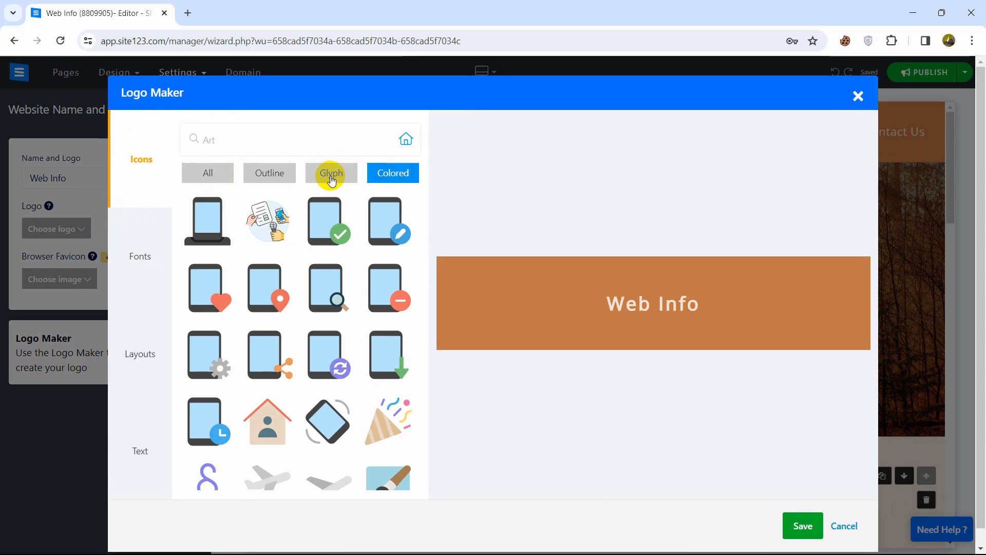
pyautogui.click(267, 221)
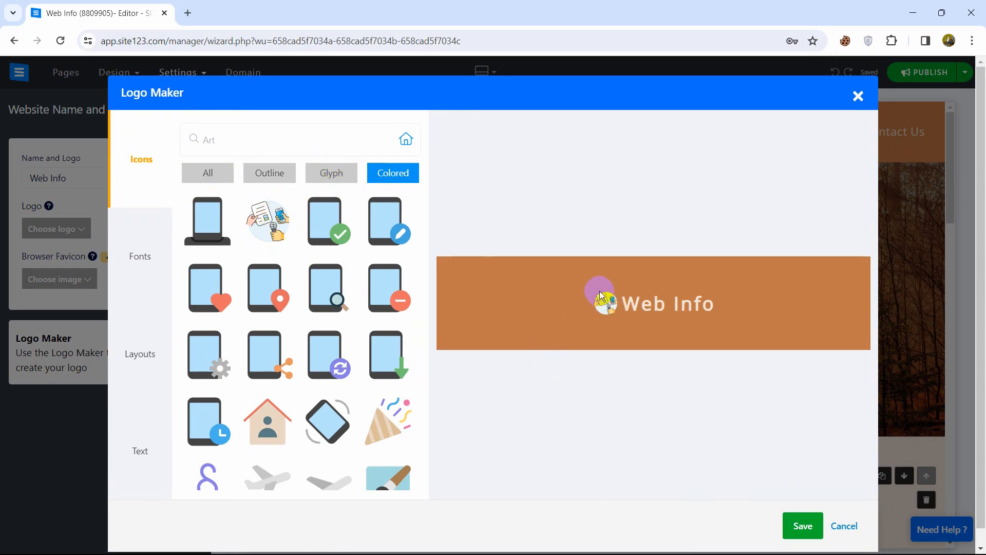
pyautogui.click(808, 532)
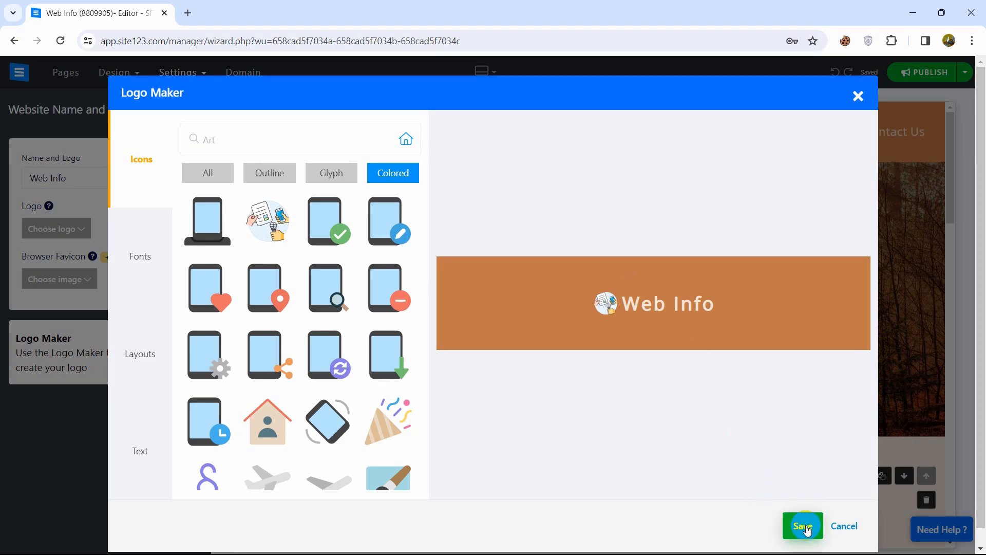
pyautogui.click(135, 167)
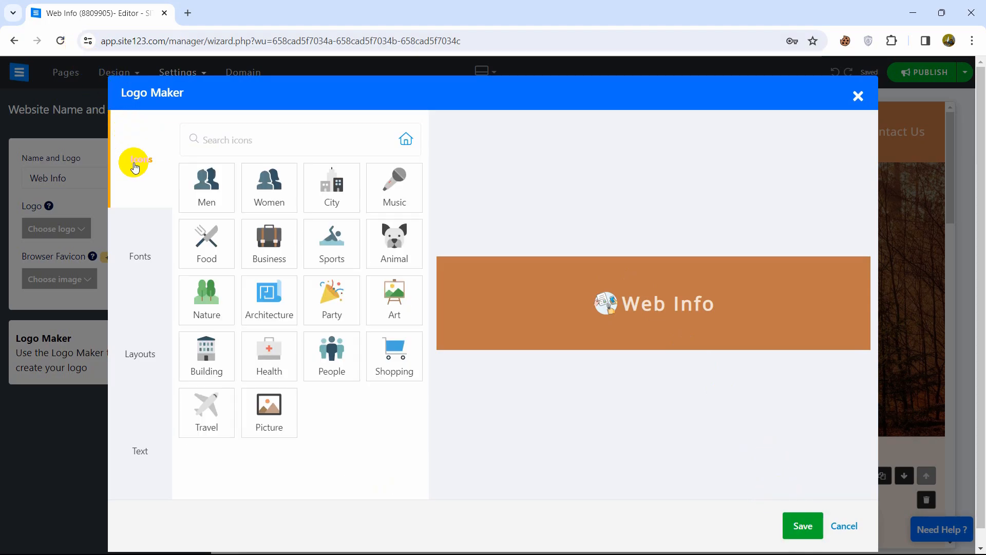
pyautogui.click(148, 263)
# Set the logo's letter spacing to 0 and its size to 50.
pyautogui.click(143, 451)
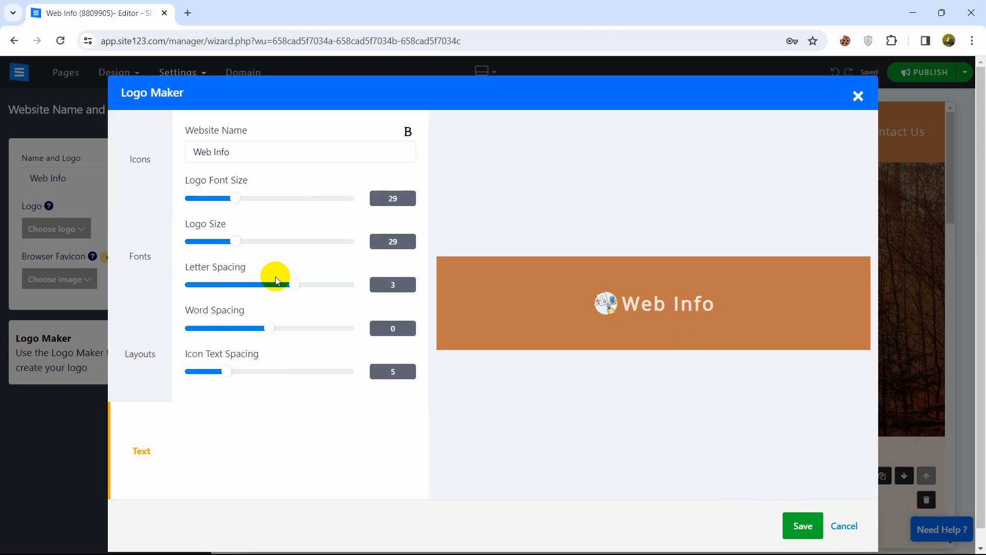
pyautogui.moveTo(294, 285); pyautogui.dragTo(266, 296)
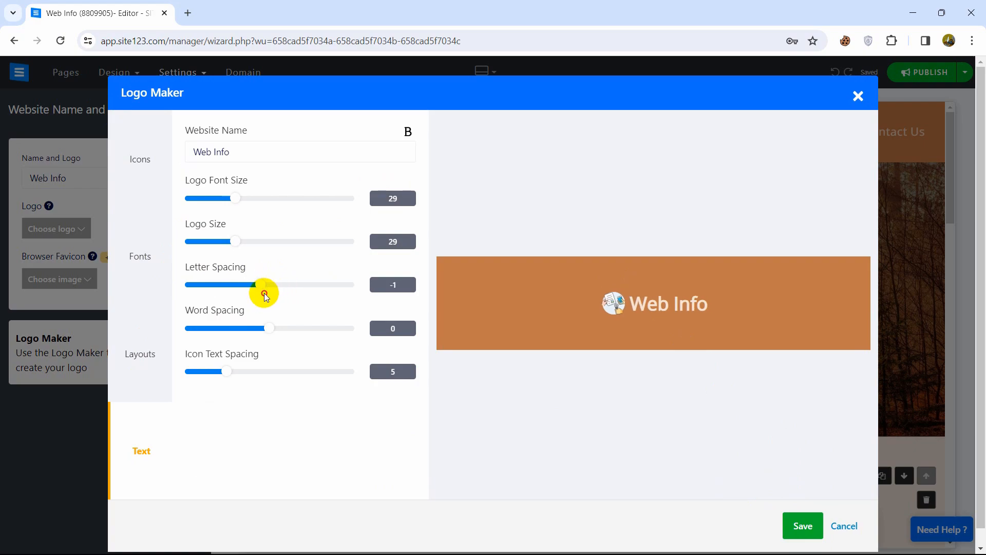
pyautogui.moveTo(238, 245); pyautogui.dragTo(365, 242)
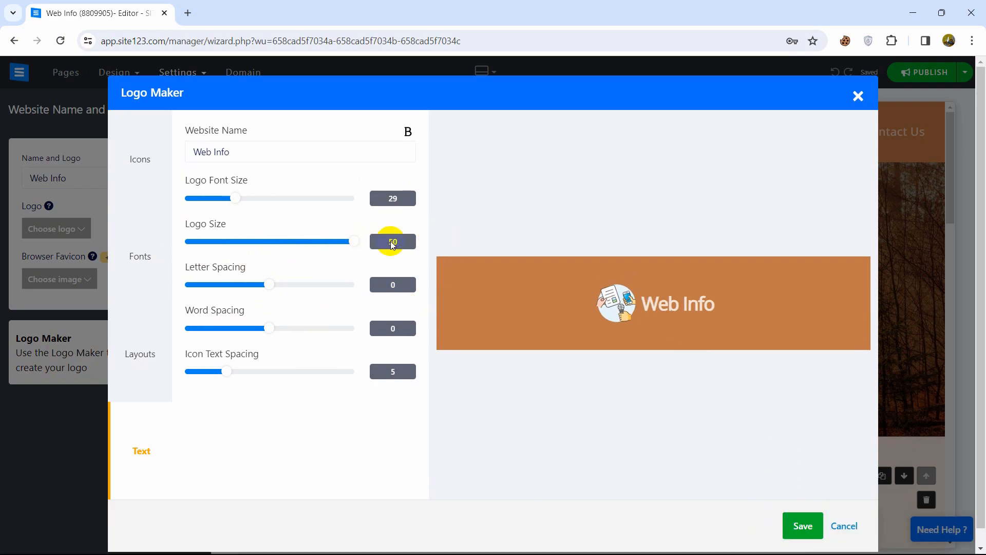
# After trying Roboto and Open Sans, set the logo font to Noto Sans JP and save.
pyautogui.click(150, 247)
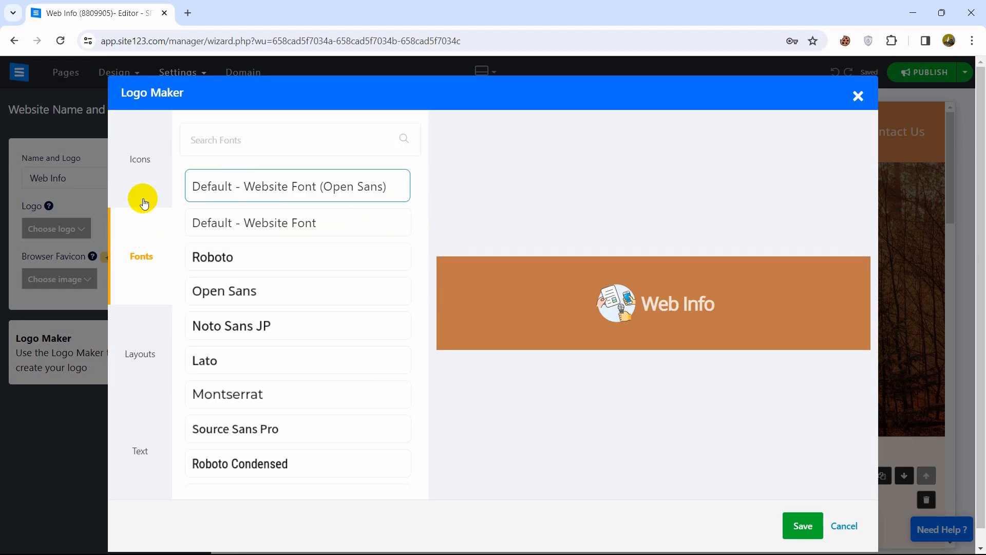
pyautogui.click(148, 164)
pyautogui.click(147, 252)
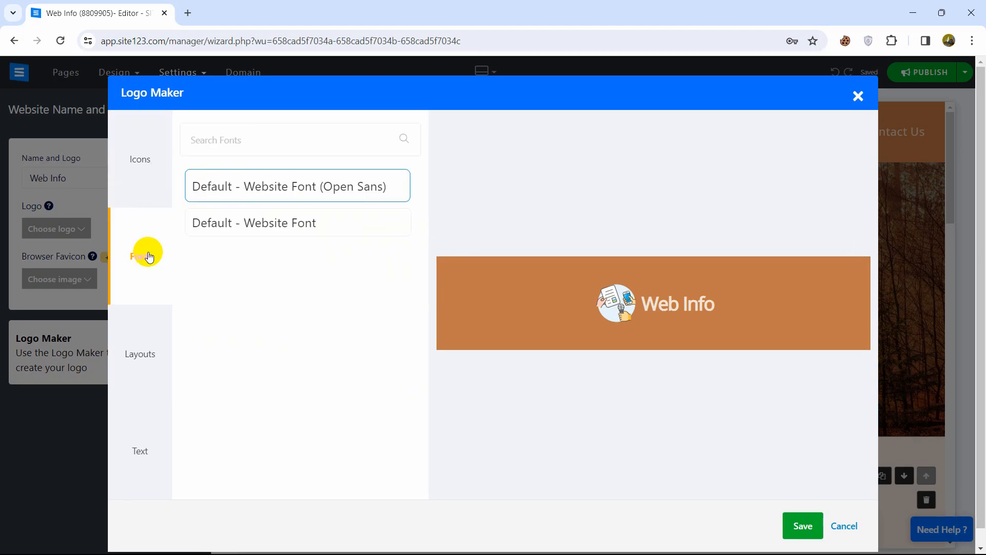
pyautogui.click(325, 272)
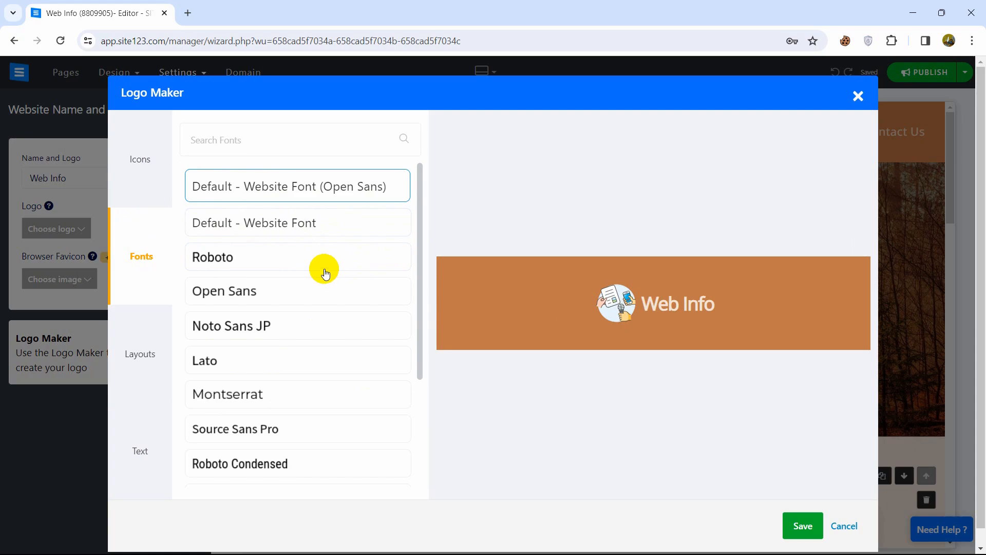
pyautogui.click(319, 251)
pyautogui.click(319, 292)
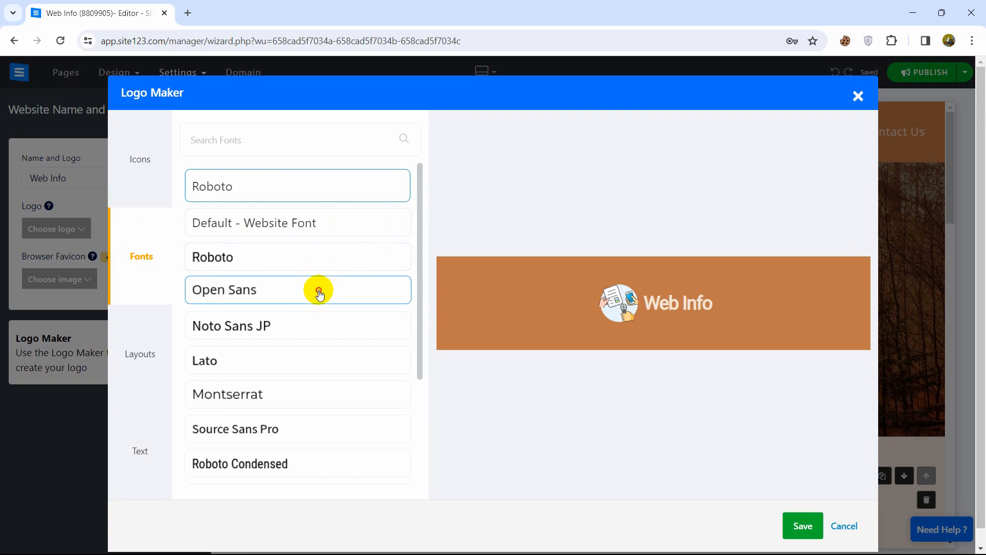
pyautogui.click(318, 329)
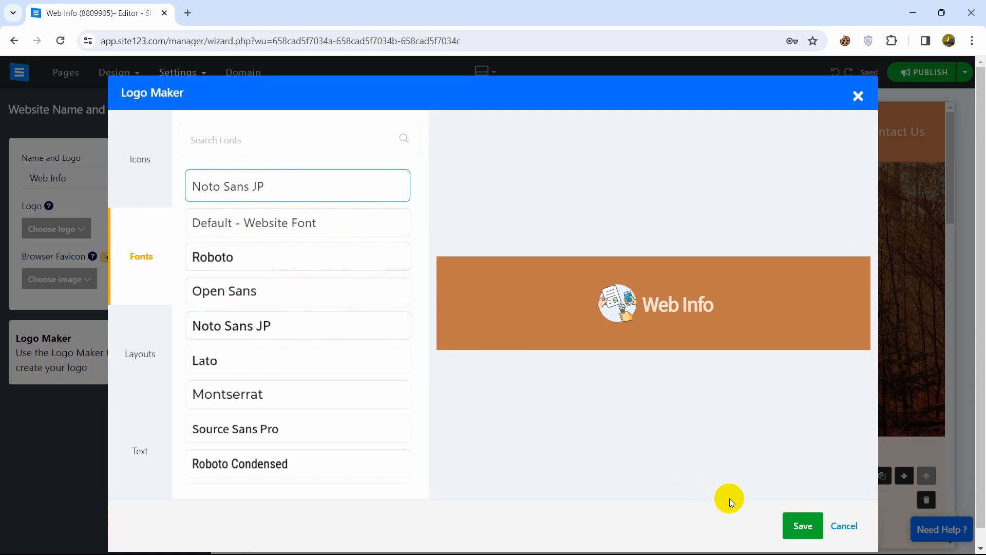
pyautogui.click(802, 527)
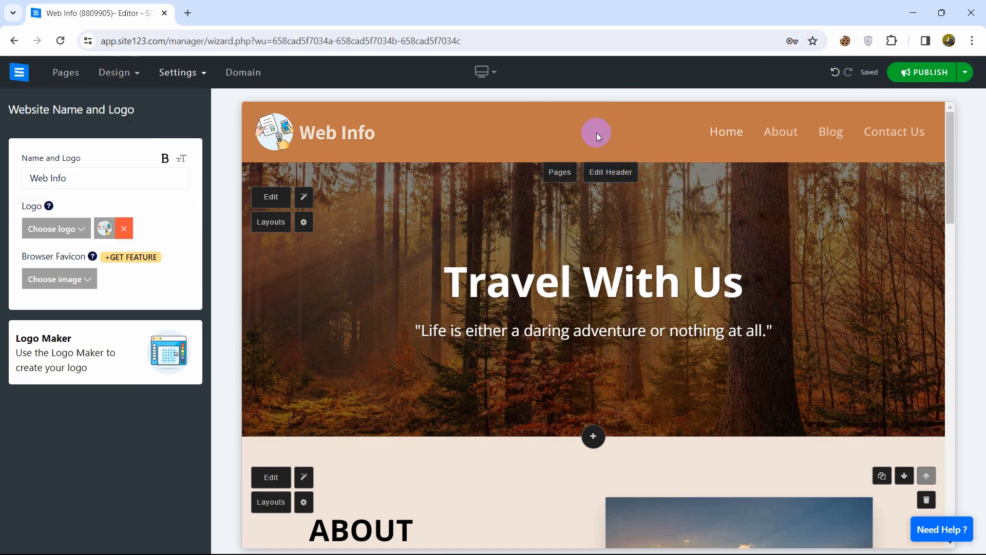
# Bring up Edit Header from the site header in the preview.
pyautogui.click(611, 180)
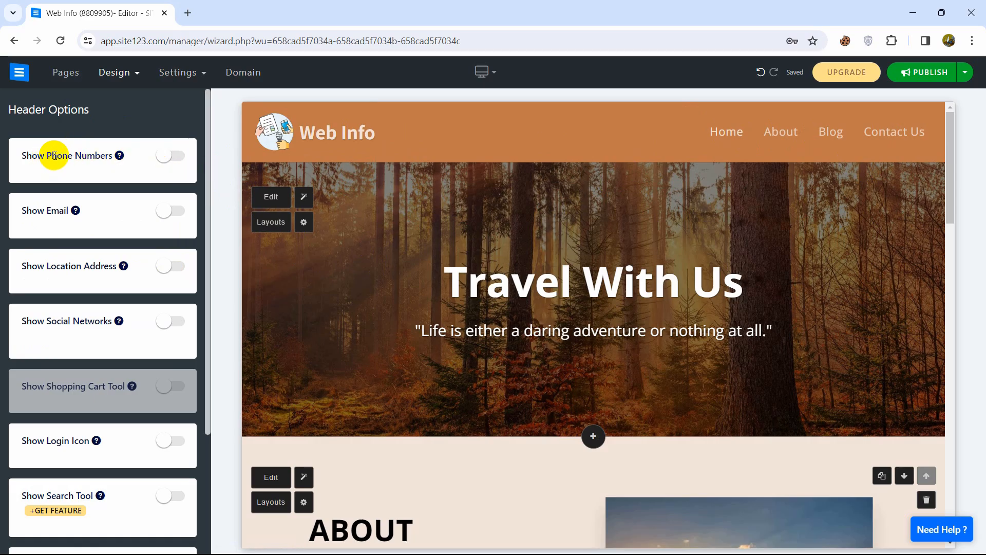
# Switch on Phone Numbers, Email, Location Address and Social Networks, then open the Email settings.
pyautogui.click(181, 161)
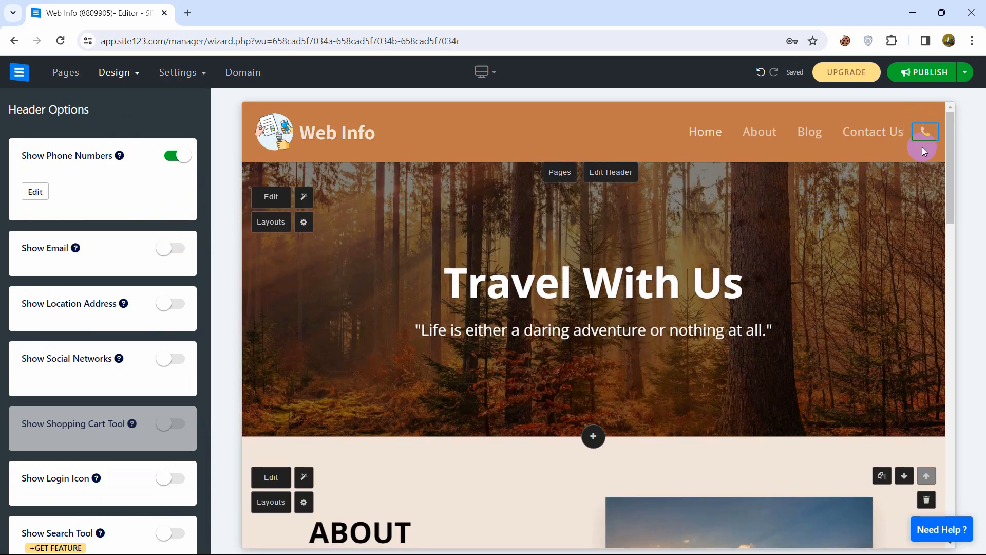
pyautogui.click(170, 248)
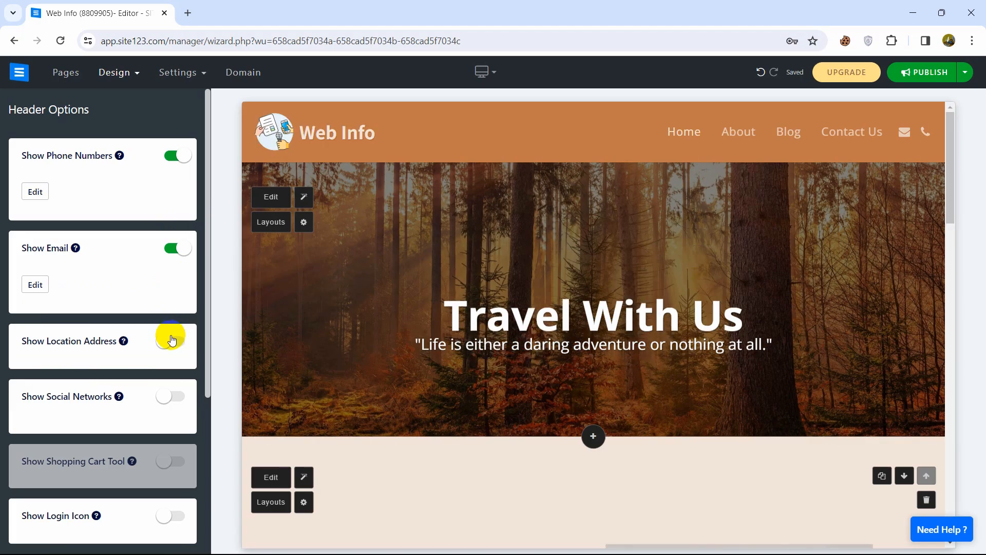
pyautogui.click(173, 340)
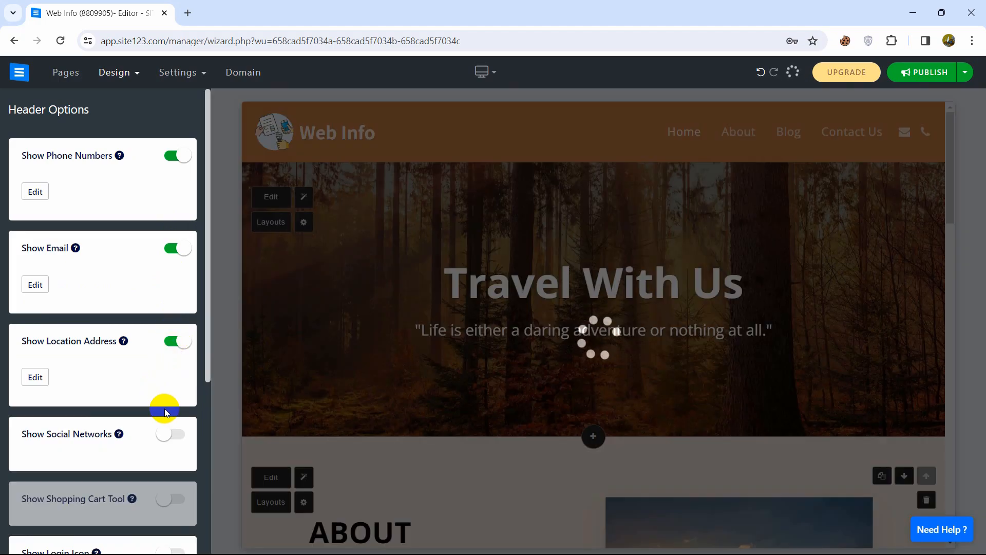
pyautogui.click(172, 436)
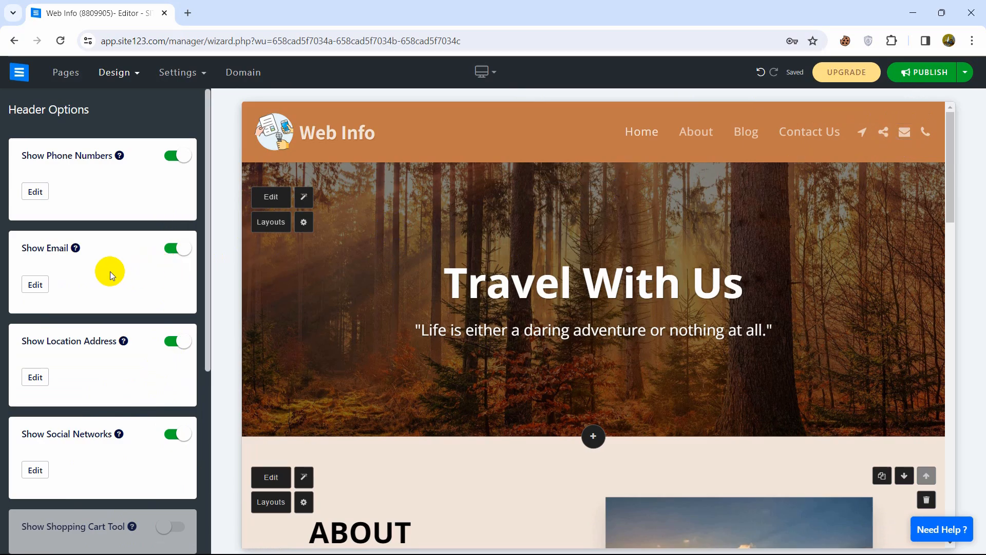
pyautogui.click(35, 285)
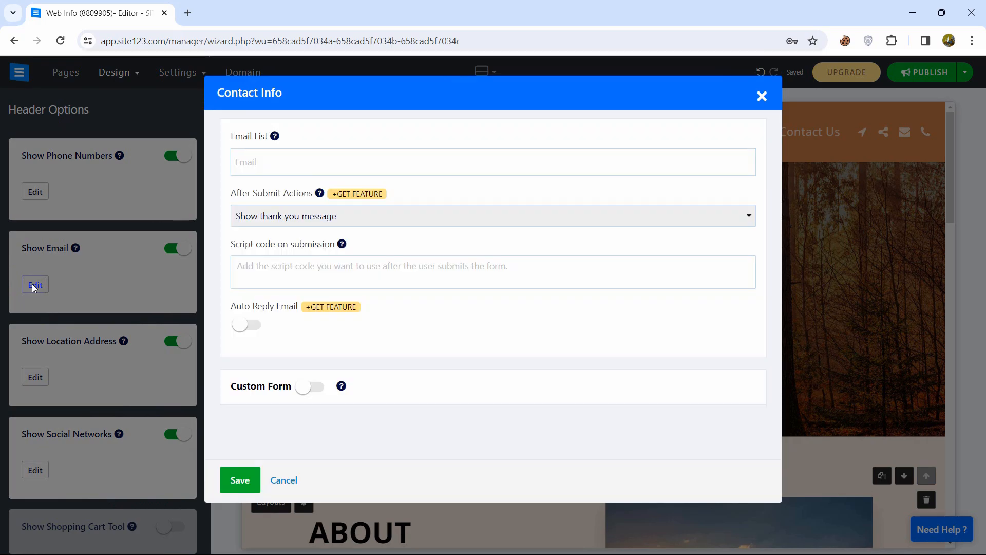
# Add the contact e-mail address to the Email List and turn on Custom Form.
pyautogui.click(356, 161)
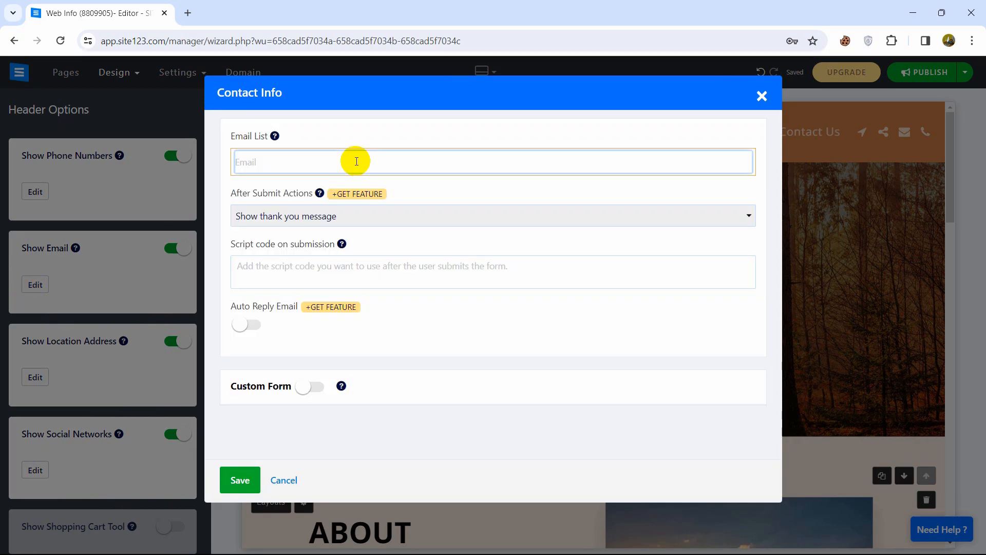
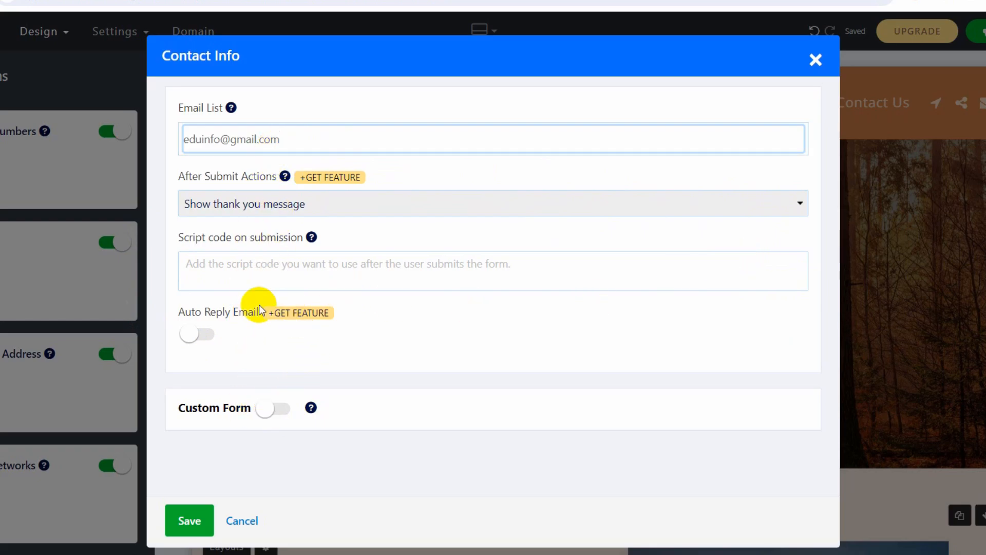
pyautogui.click(276, 406)
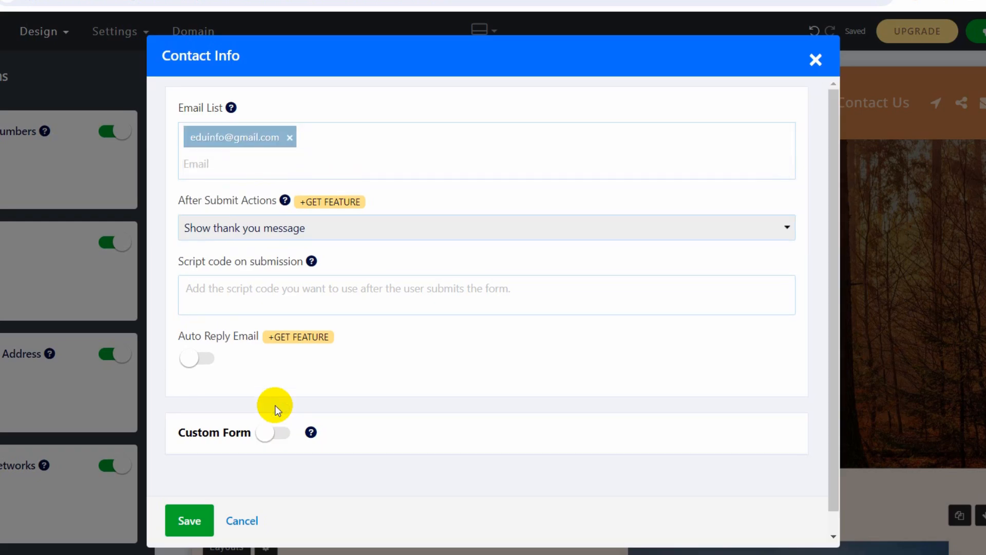
pyautogui.click(271, 432)
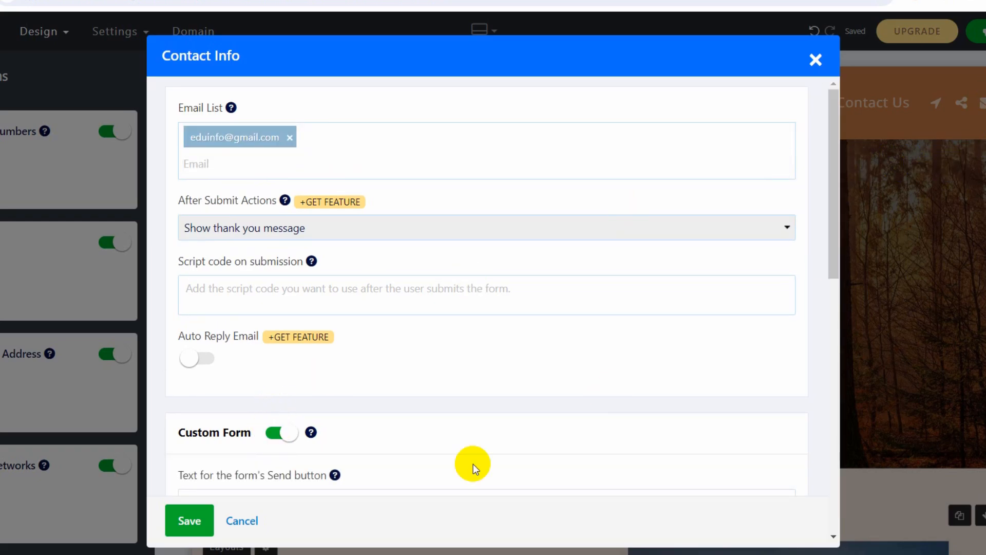
# Add Text Field, Email Field, Text Area and Checkbox fields, in order, to the custom form.
pyautogui.moveTo(831, 229); pyautogui.dragTo(852, 383)
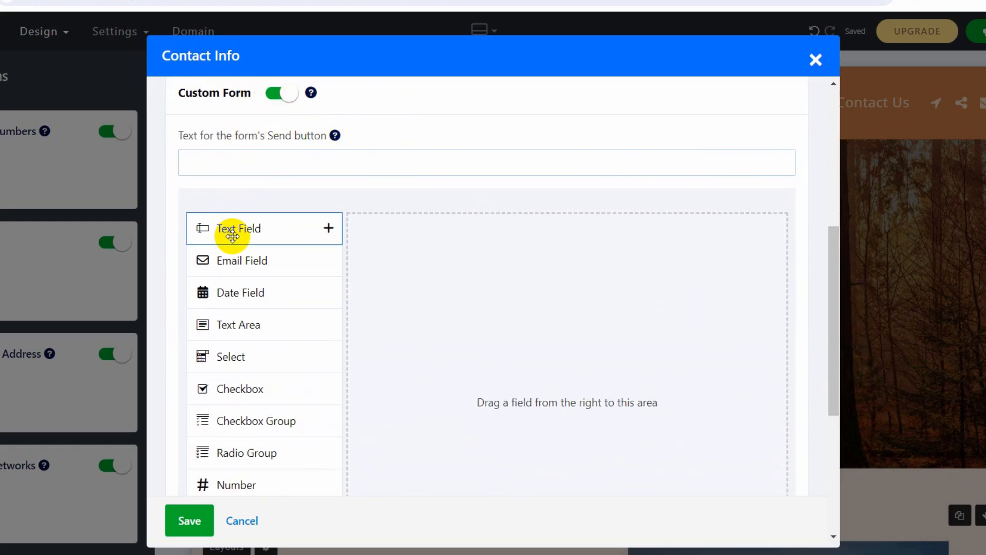
pyautogui.moveTo(232, 235); pyautogui.dragTo(484, 260)
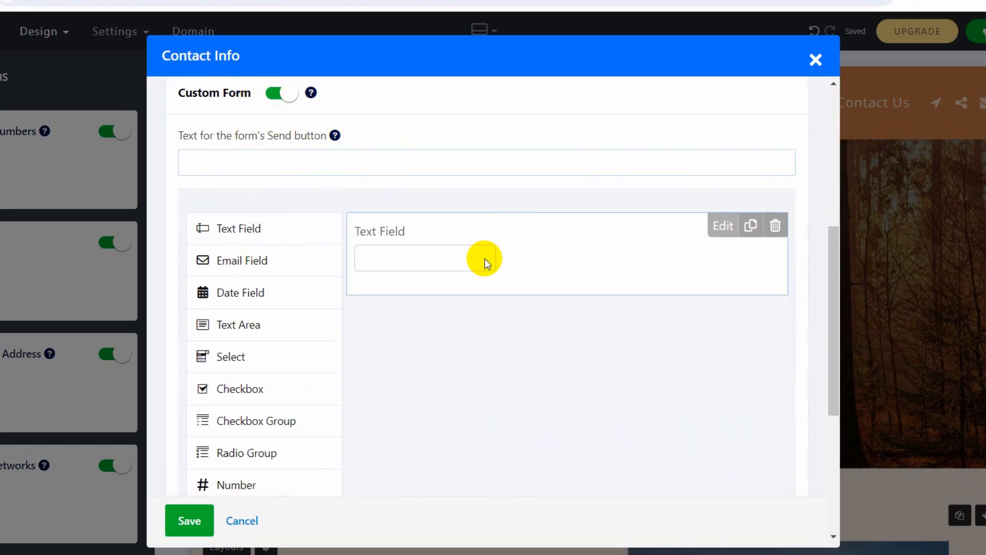
pyautogui.moveTo(279, 260); pyautogui.dragTo(471, 344)
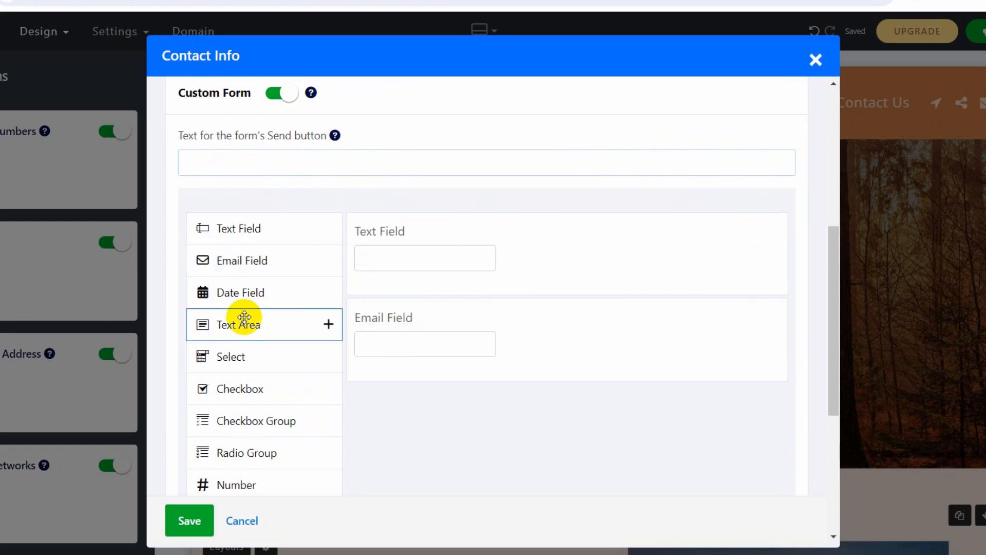
pyautogui.moveTo(248, 321); pyautogui.dragTo(515, 416)
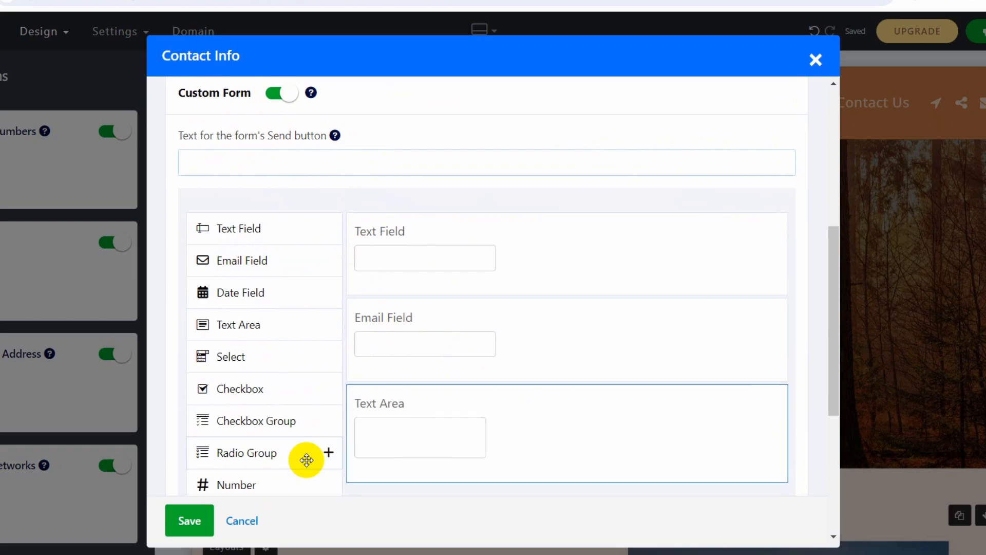
pyautogui.moveTo(247, 390); pyautogui.dragTo(466, 484)
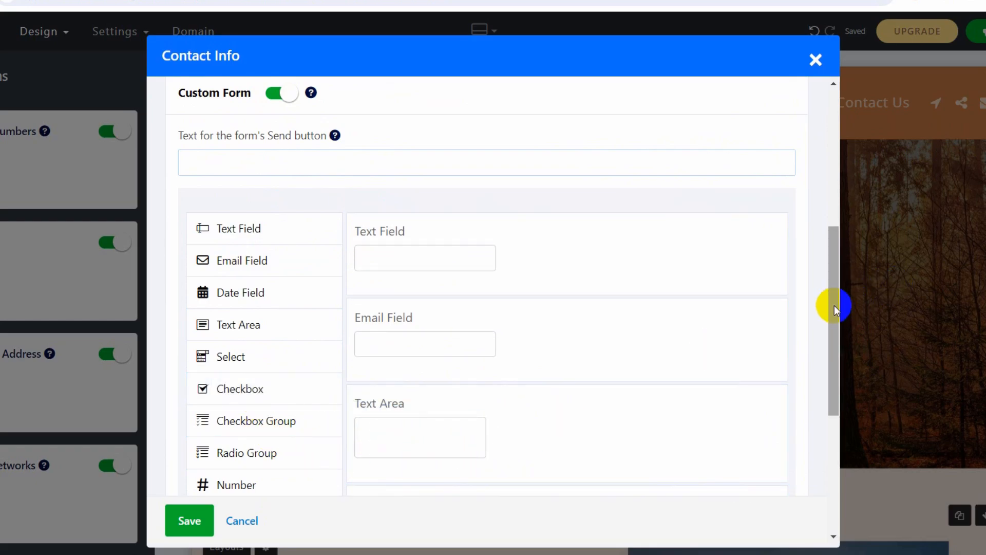
pyautogui.moveTo(834, 305)
pyautogui.mouseDown()
pyautogui.moveTo(840, 368)
pyautogui.moveTo(836, 304)
pyautogui.moveTo(837, 322)
pyautogui.mouseUp()
pyautogui.moveTo(468, 307)
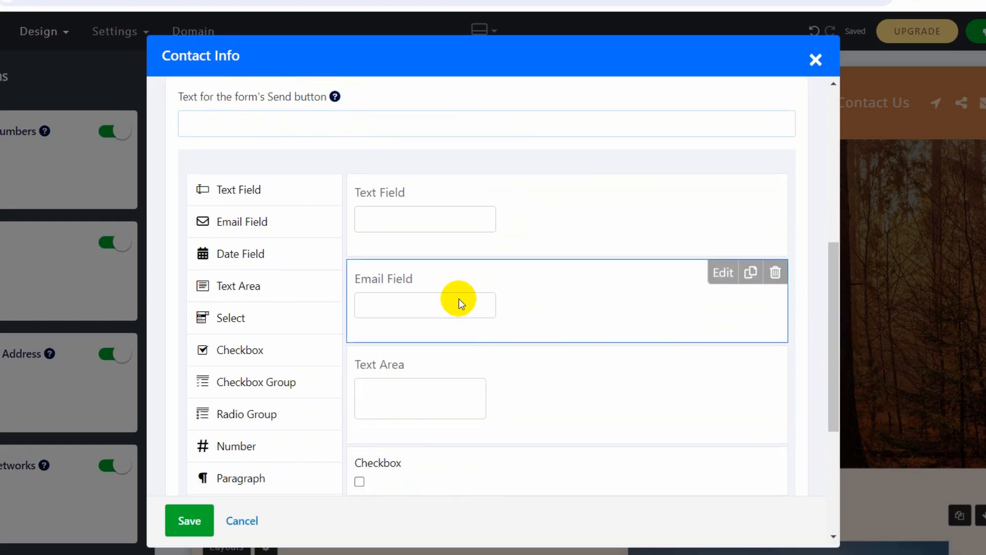
# Make the Email Field a required field.
pyautogui.click(720, 273)
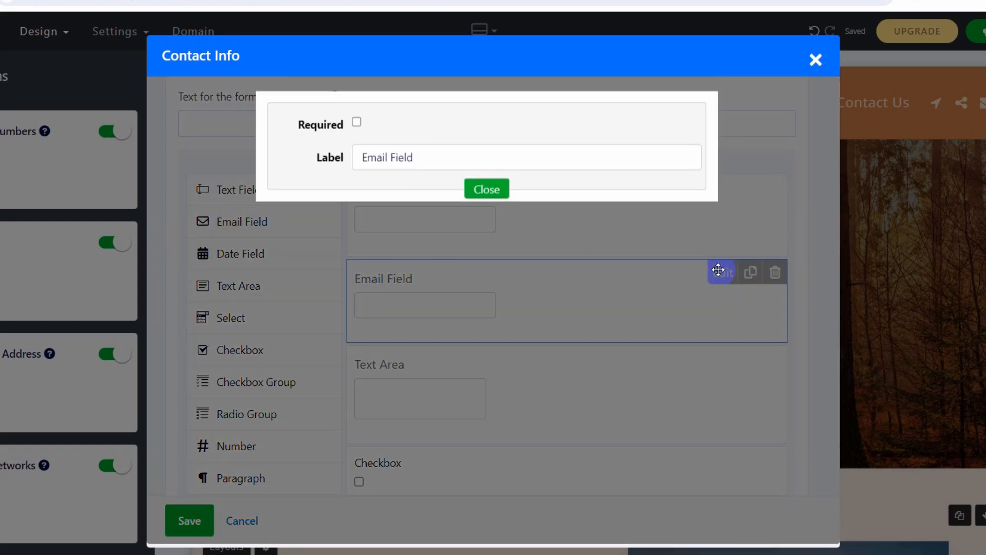
pyautogui.click(356, 130)
pyautogui.click(477, 197)
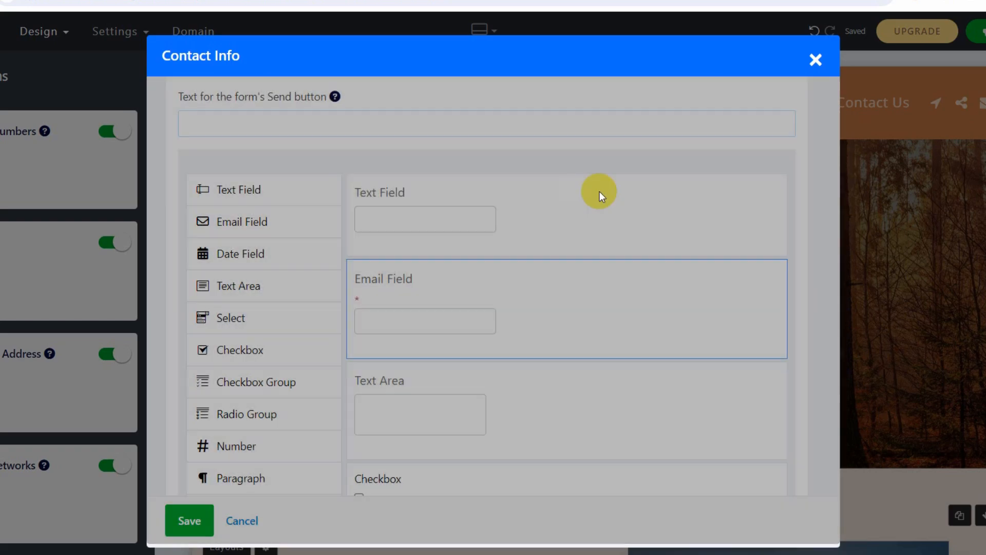
# Make the Checkbox field required and relabel it 'Developer'.
pyautogui.moveTo(830, 297); pyautogui.dragTo(834, 397)
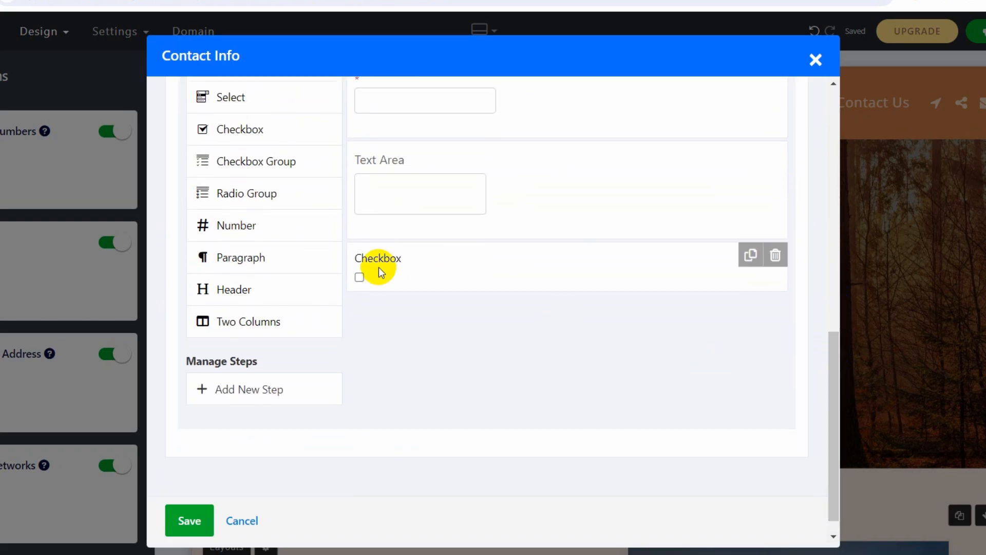
pyautogui.scroll(2, 821, 368)
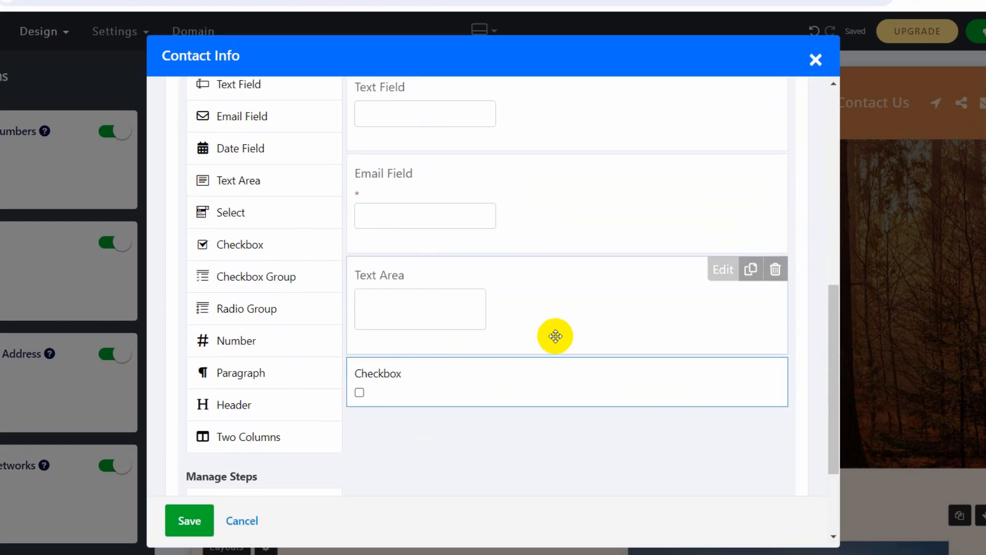
pyautogui.click(721, 370)
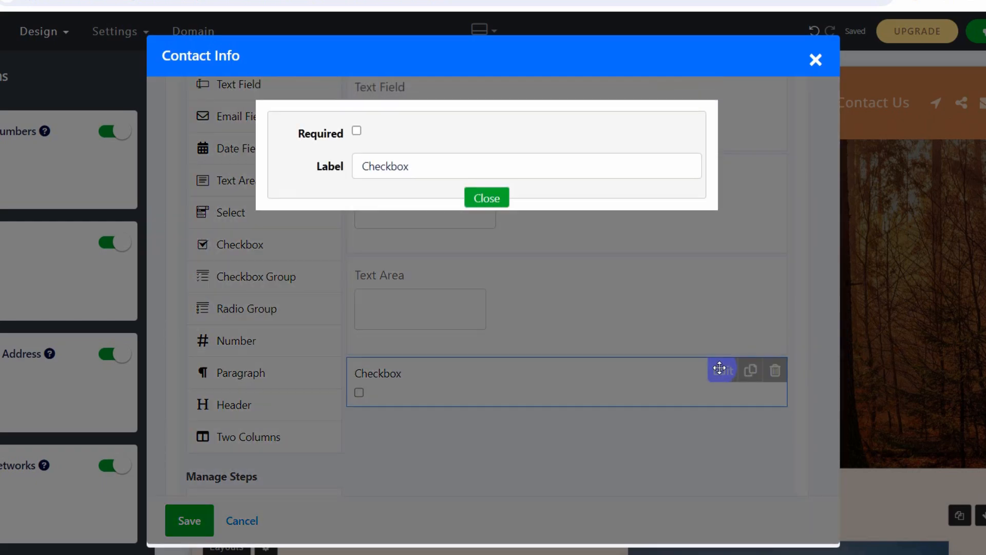
pyautogui.click(356, 132)
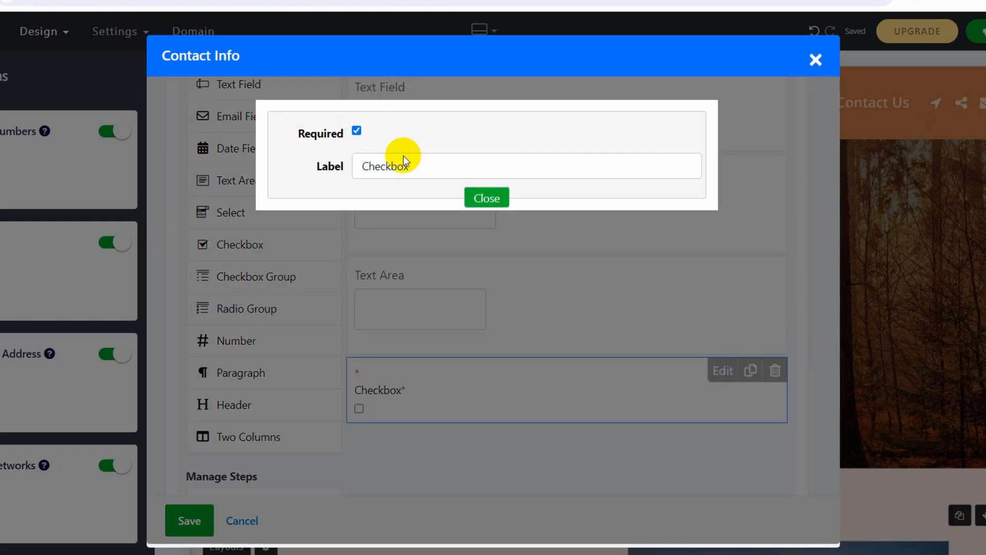
pyautogui.click(421, 168)
pyautogui.press('BackSpace')
pyautogui.press('BackSpace')
pyautogui.press('BackSpace')
pyautogui.press('BackSpace')
pyautogui.press('BackSpace')
pyautogui.press('BackSpace')
pyautogui.press('BackSpace')
pyautogui.press('BackSpace')
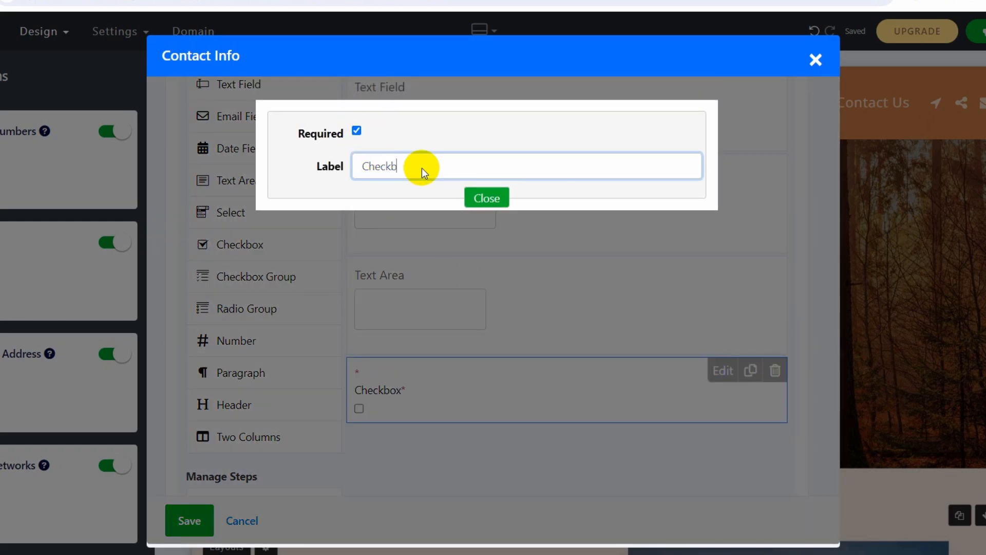
pyautogui.write('Developer')
pyautogui.click(473, 198)
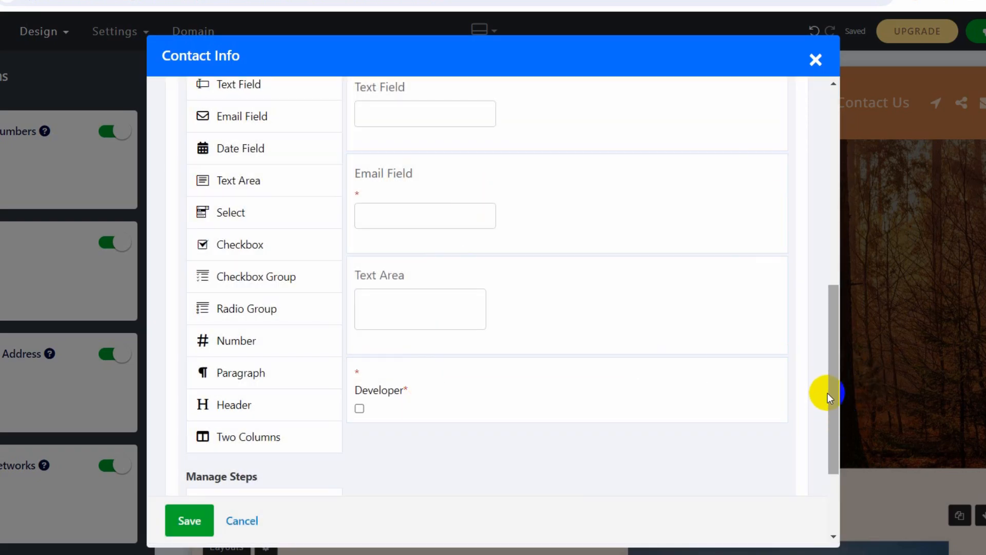
pyautogui.moveTo(834, 396); pyautogui.dragTo(781, 324)
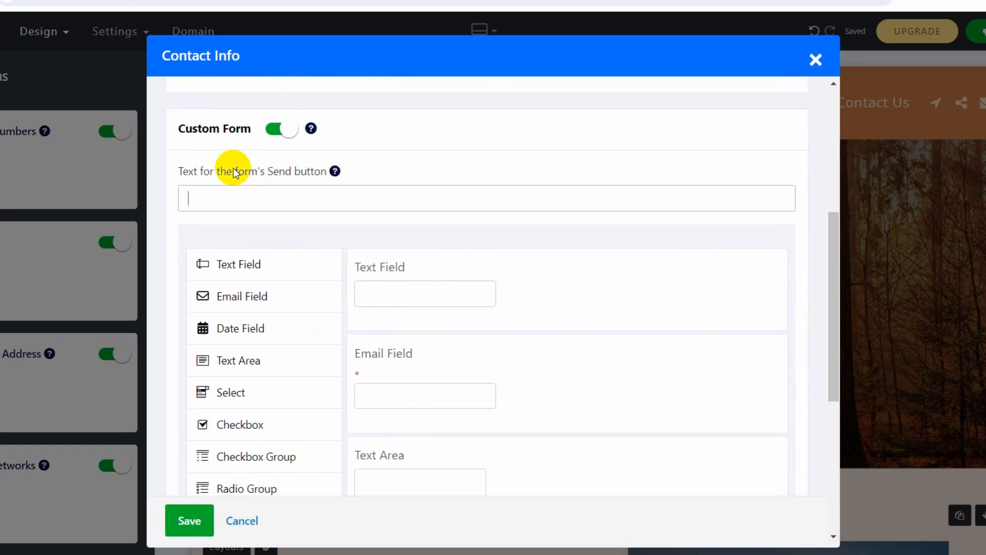
# Set the form's Send button text to 'Hello' and save the Contact Info settings.
pyautogui.click(291, 200)
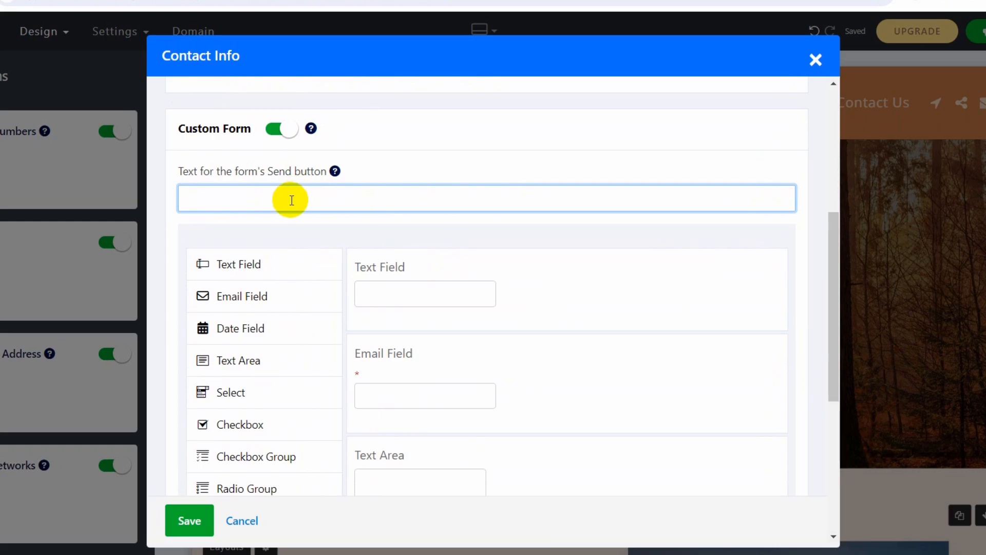
pyautogui.write('Hello')
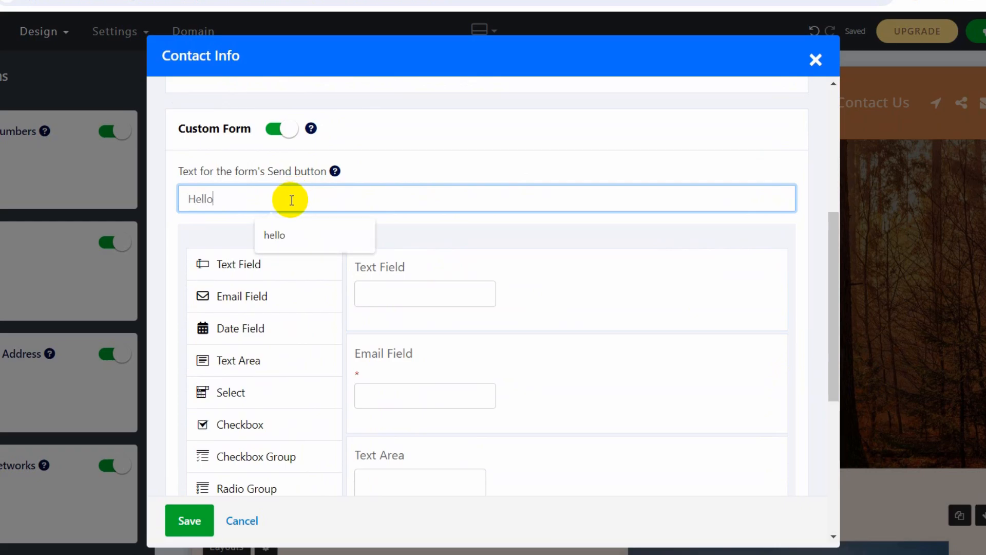
pyautogui.click(483, 130)
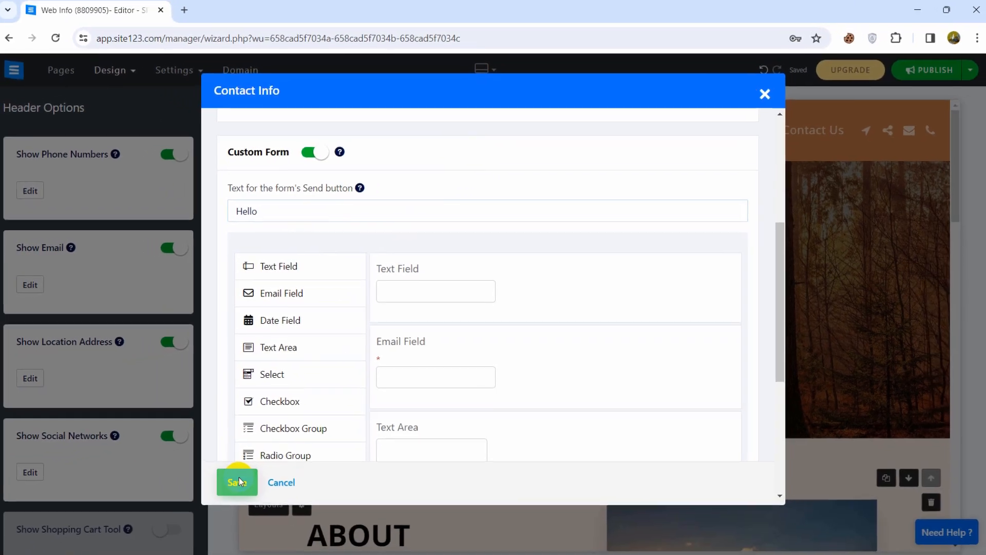
pyautogui.click(190, 521)
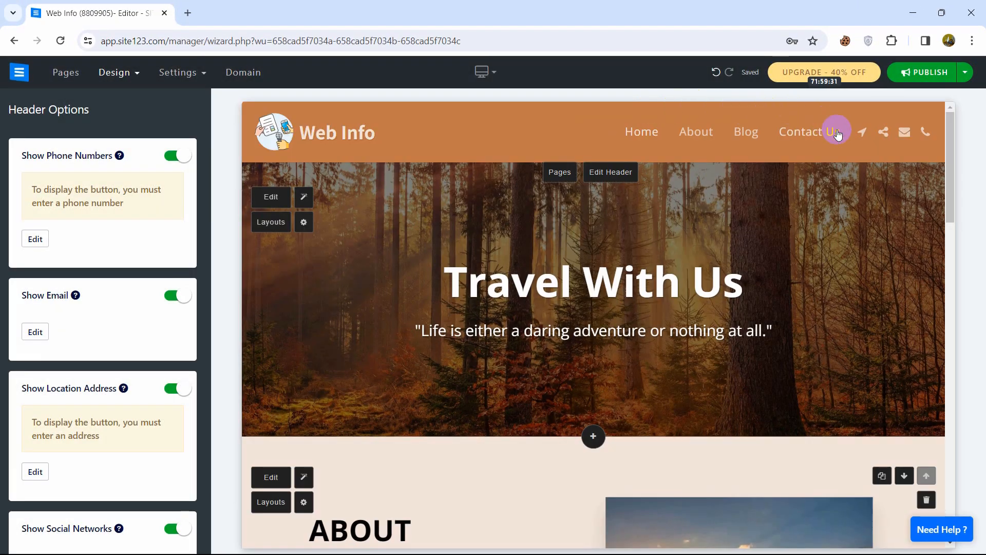
# Open the Contact Us popup from the header mail icon and submit it empty to check validation.
pyautogui.click(908, 135)
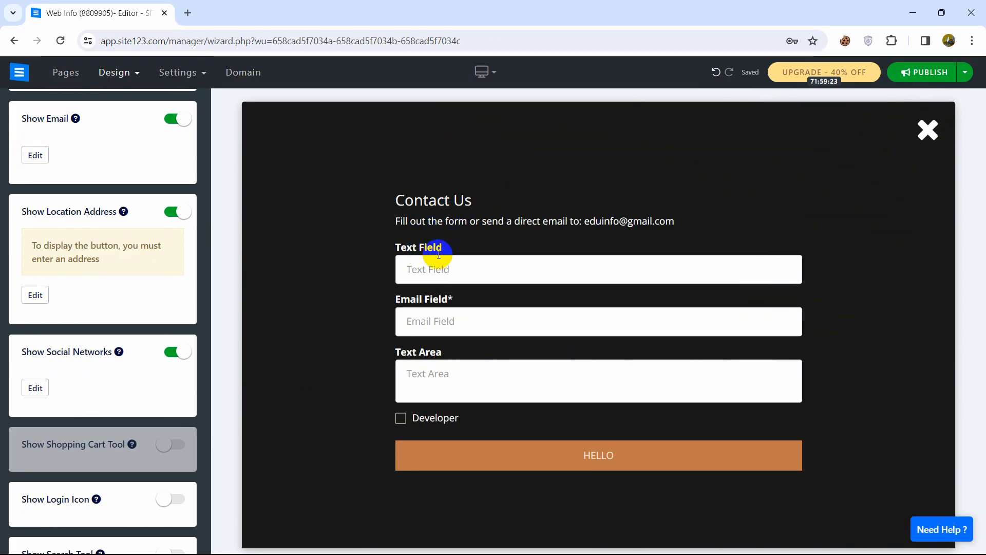
pyautogui.click(441, 371)
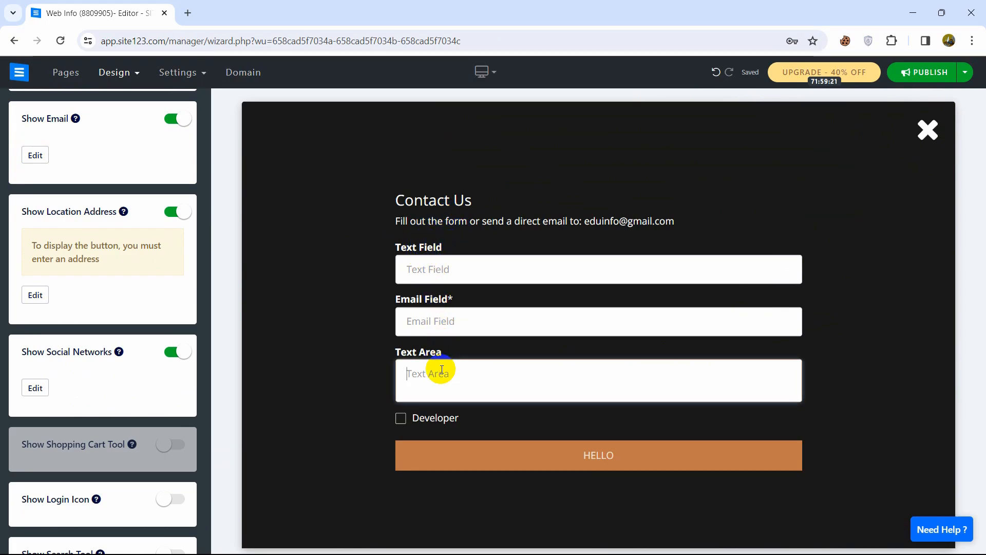
pyautogui.click(297, 363)
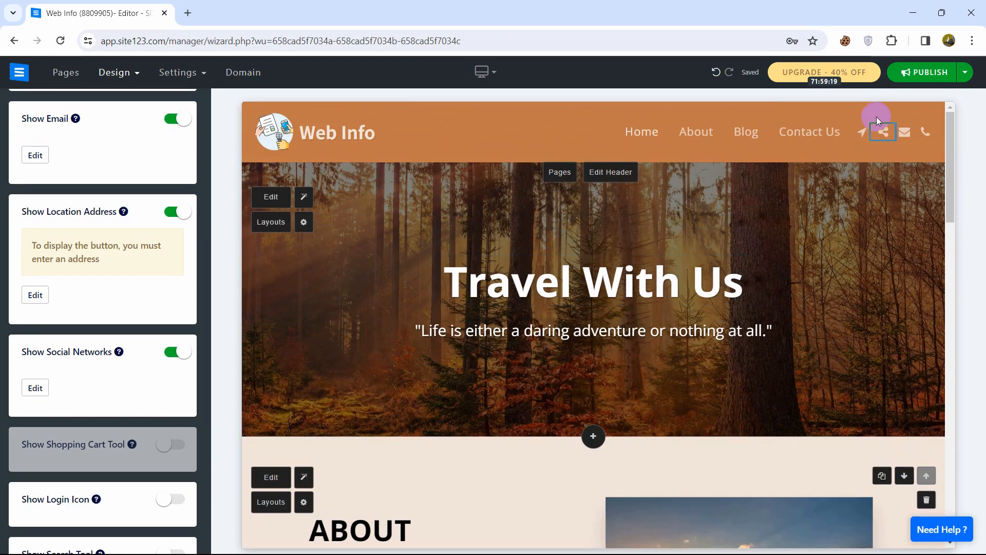
pyautogui.click(907, 135)
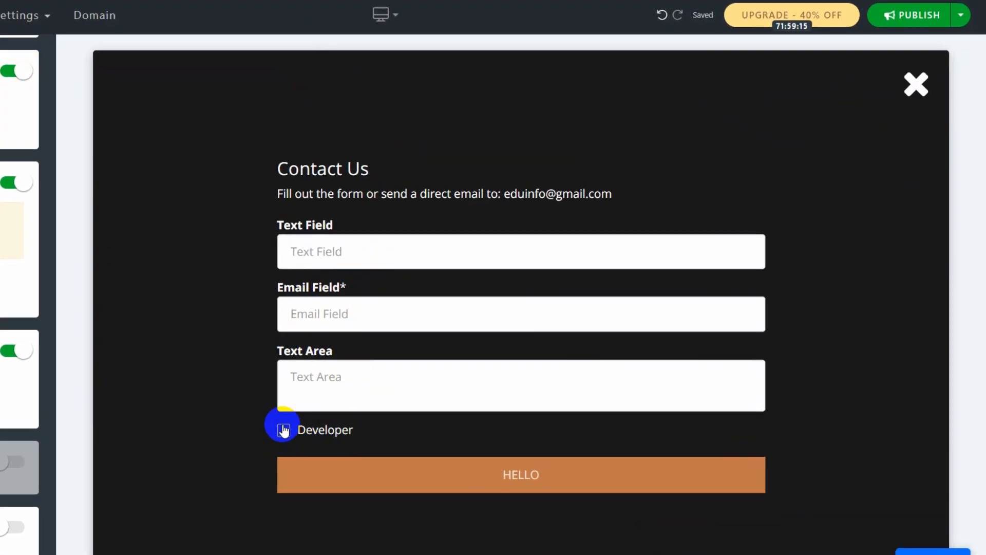
pyautogui.click(522, 470)
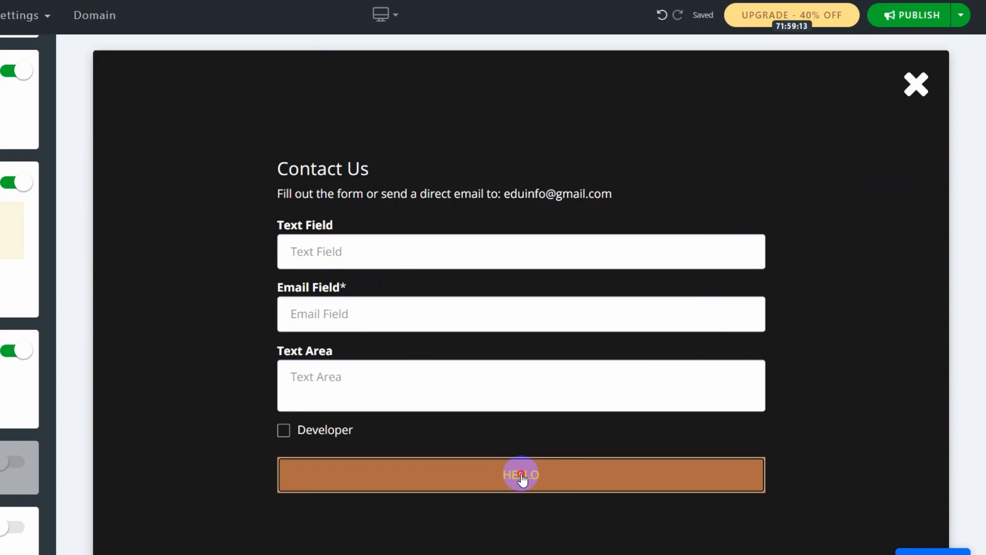
# Fill in a name and a gmail.com email, tick Developer, and submit the form.
pyautogui.click(335, 297)
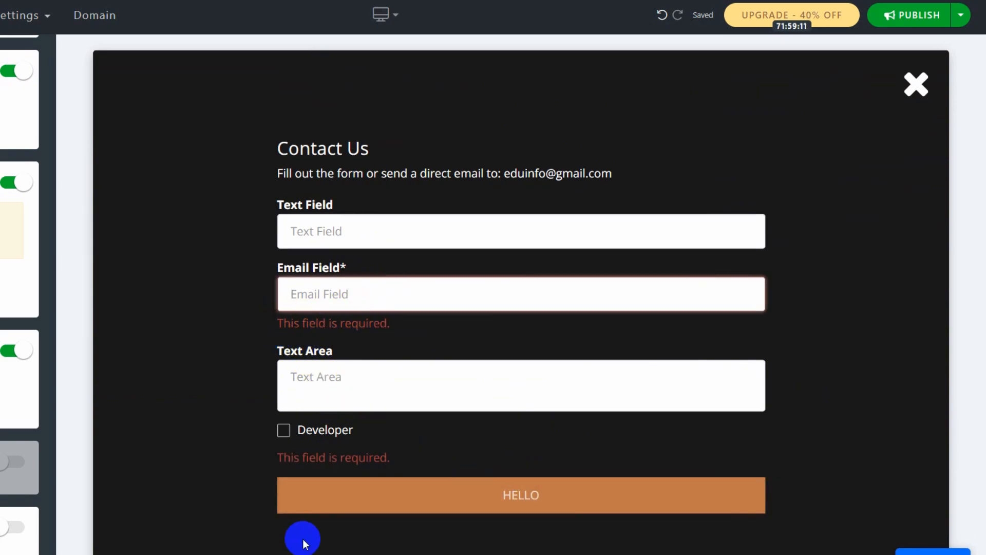
pyautogui.click(333, 226)
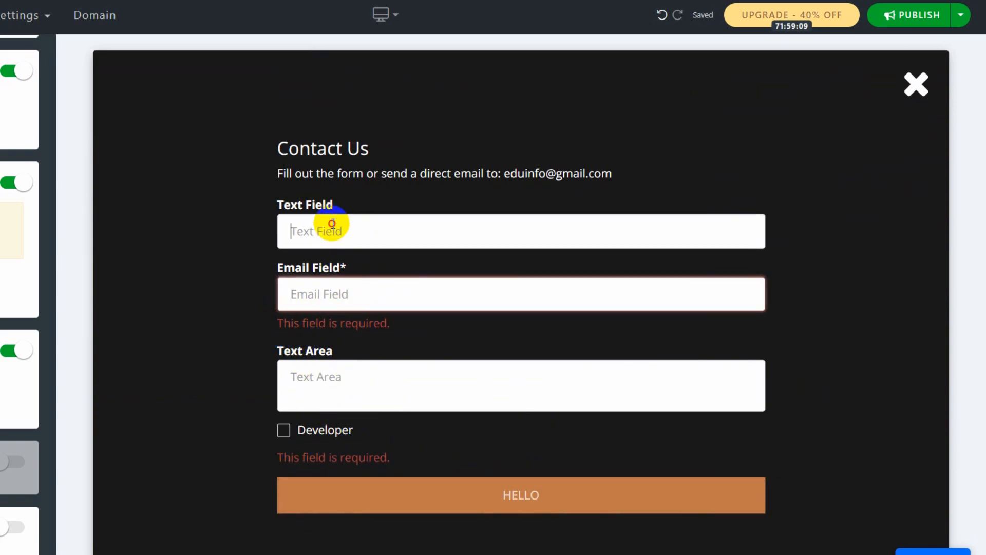
pyautogui.write('yamin')
pyautogui.press('Tab')
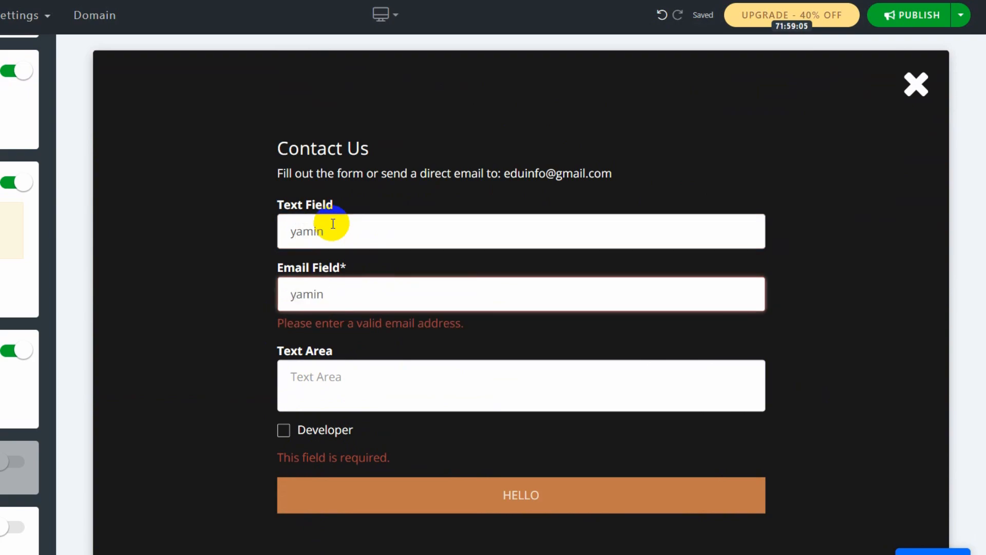
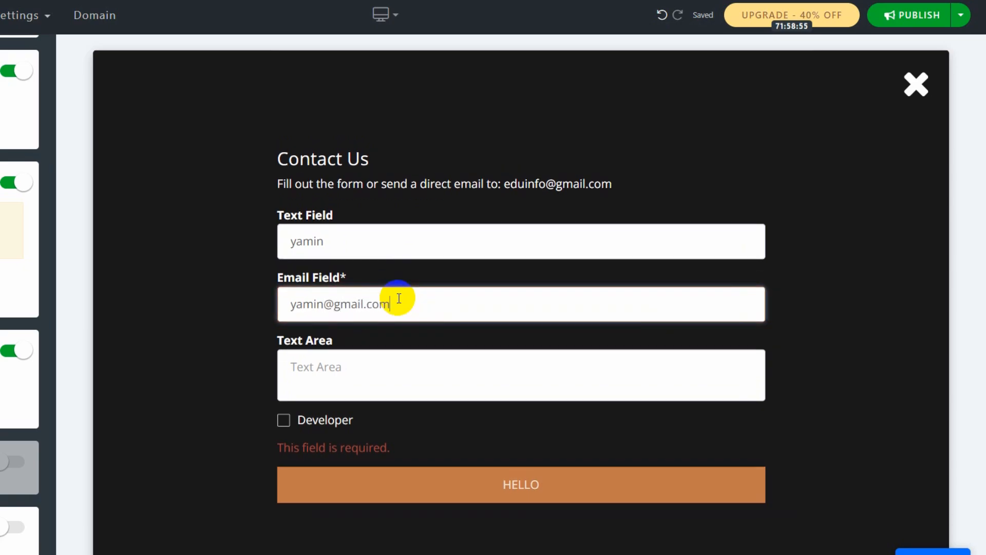
pyautogui.click(376, 366)
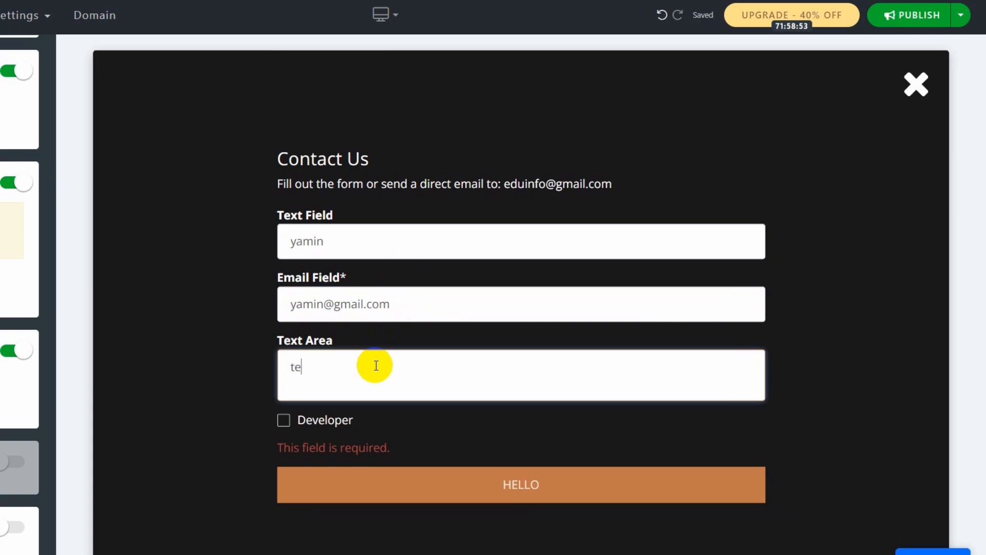
pyautogui.click(307, 420)
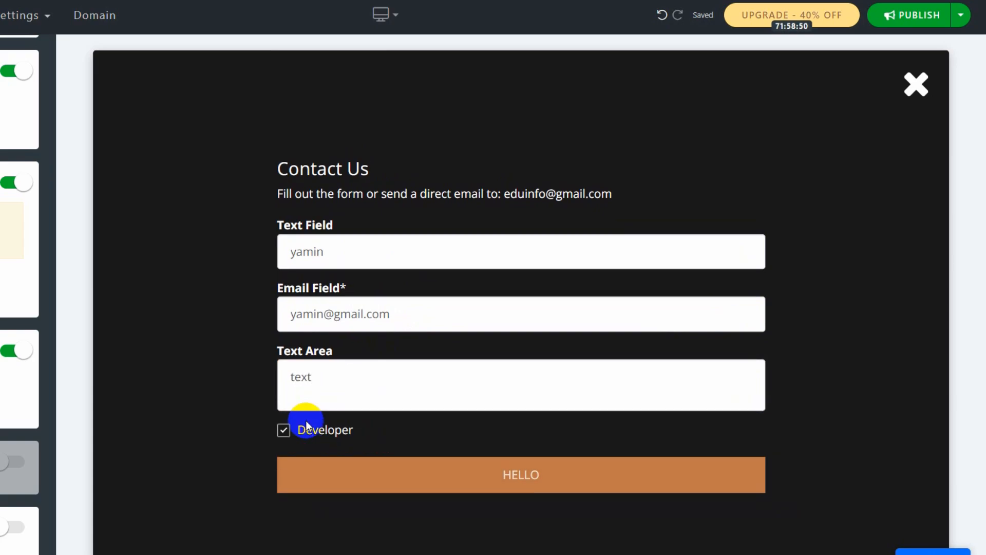
pyautogui.click(533, 473)
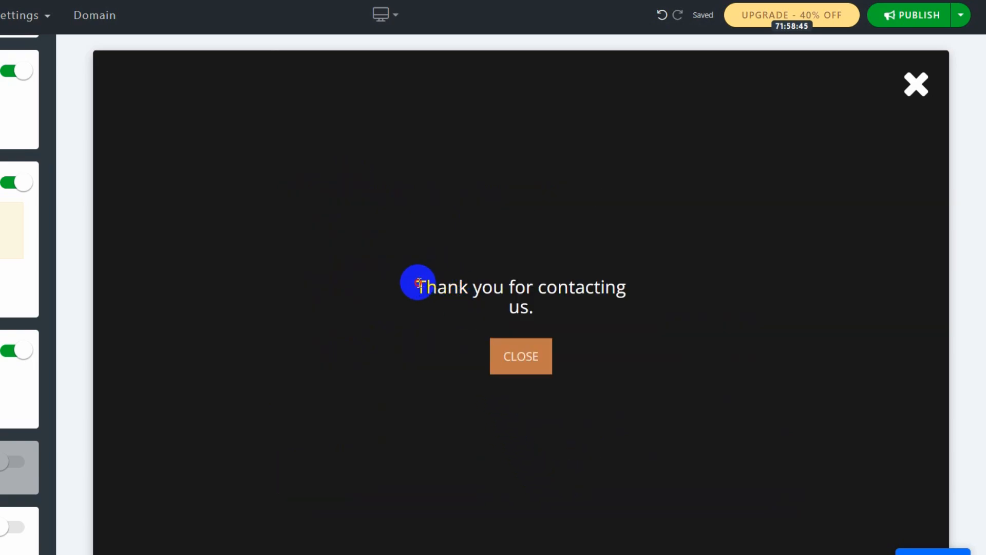
# Close the 'Thank you for contacting us.' confirmation popup.
pyautogui.moveTo(417, 284); pyautogui.dragTo(626, 294)
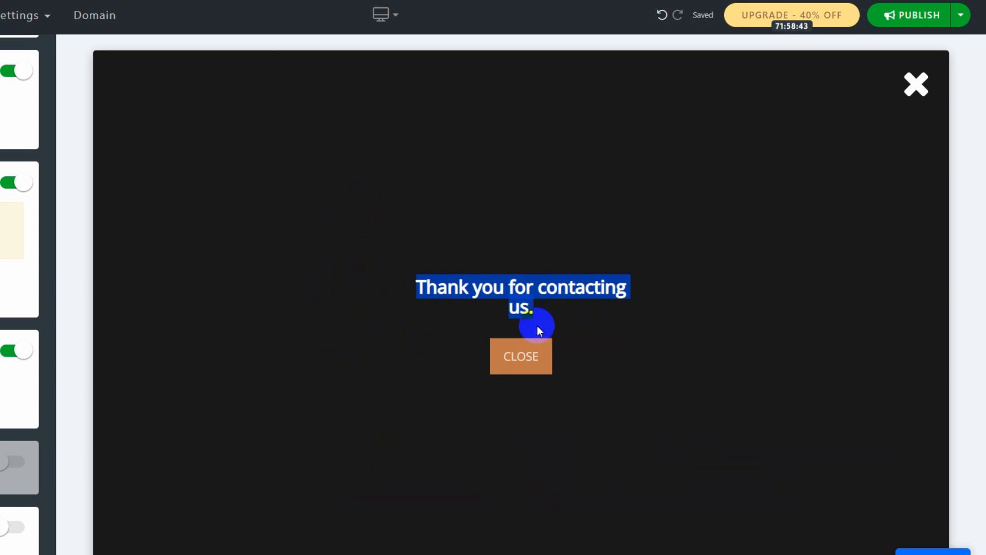
pyautogui.click(575, 310)
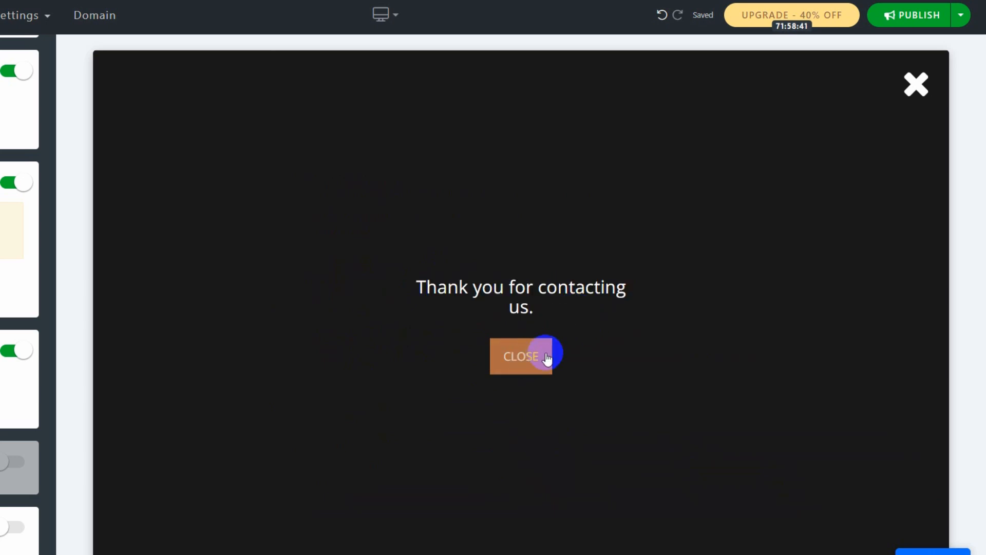
pyautogui.click(919, 87)
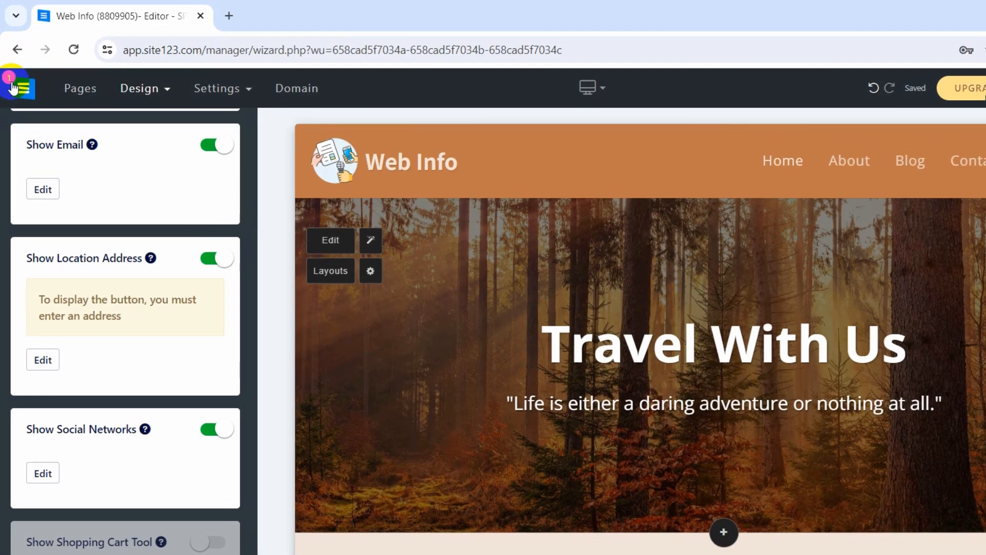
# Check the test entry is listed as New on the Form Messages page, then return to the Editor tab.
pyautogui.click(22, 92)
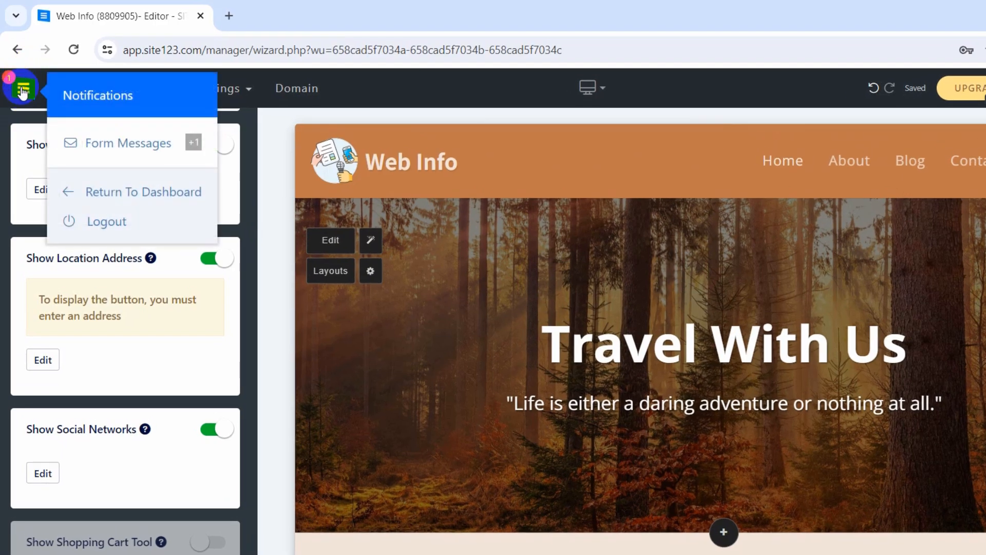
pyautogui.click(124, 143)
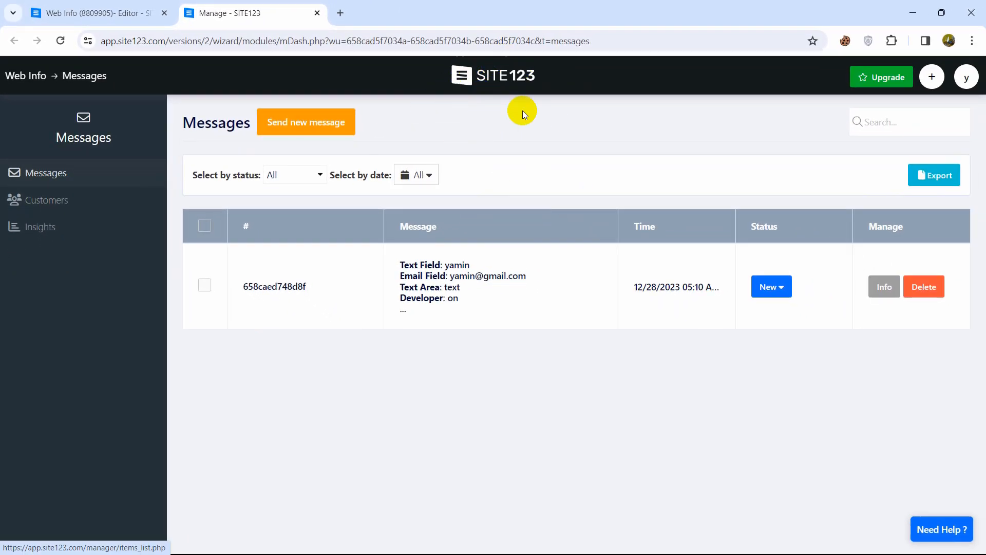
pyautogui.click(105, 11)
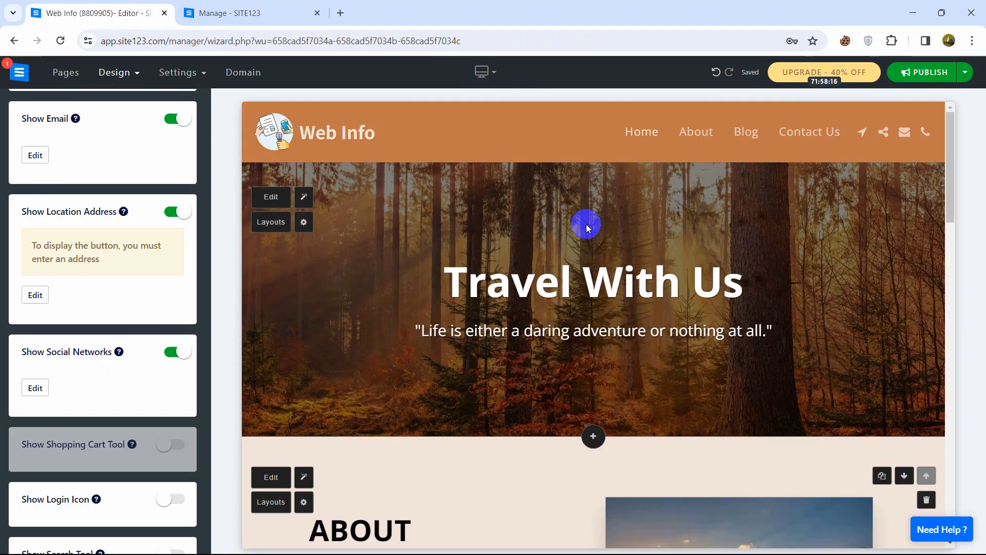
# Browse the hero's Suggested Text with Titles content type, close it, and deselect the quote.
pyautogui.click(560, 282)
pyautogui.click(353, 209)
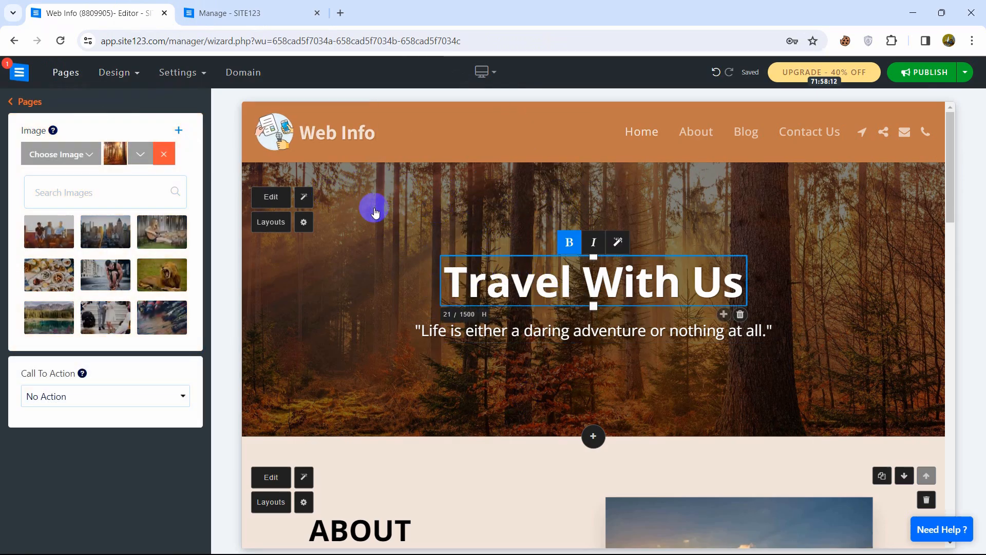
pyautogui.click(376, 204)
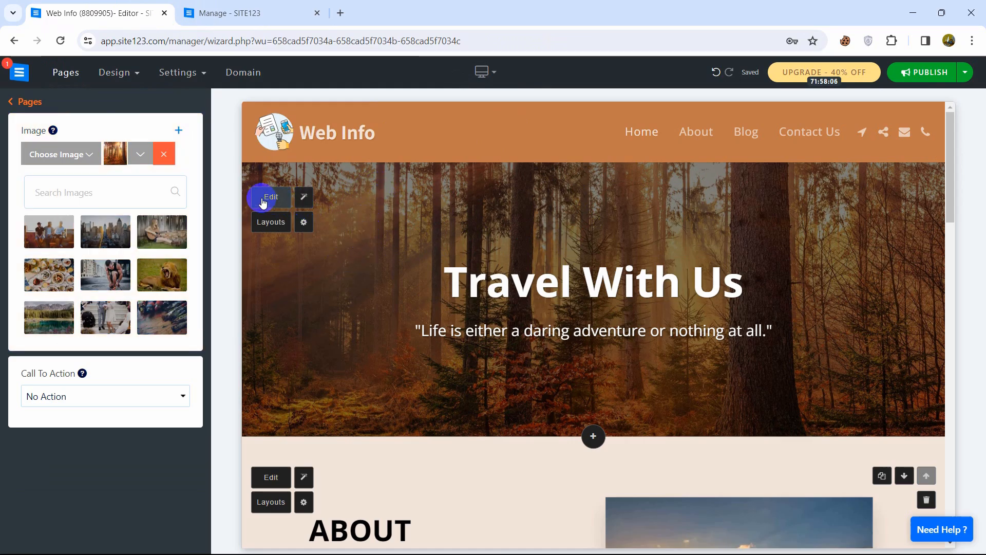
pyautogui.click(305, 225)
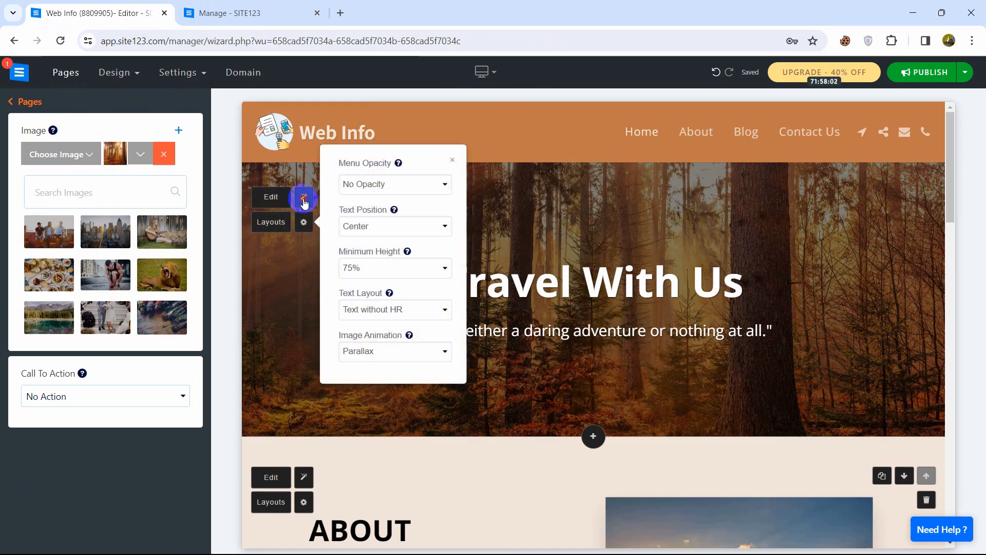
pyautogui.click(304, 199)
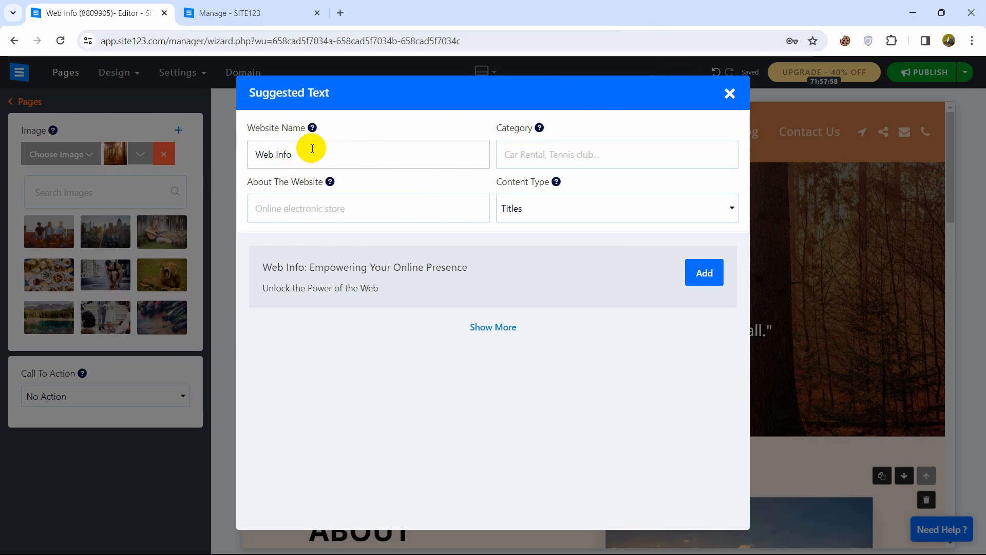
pyautogui.click(720, 207)
pyautogui.click(720, 207)
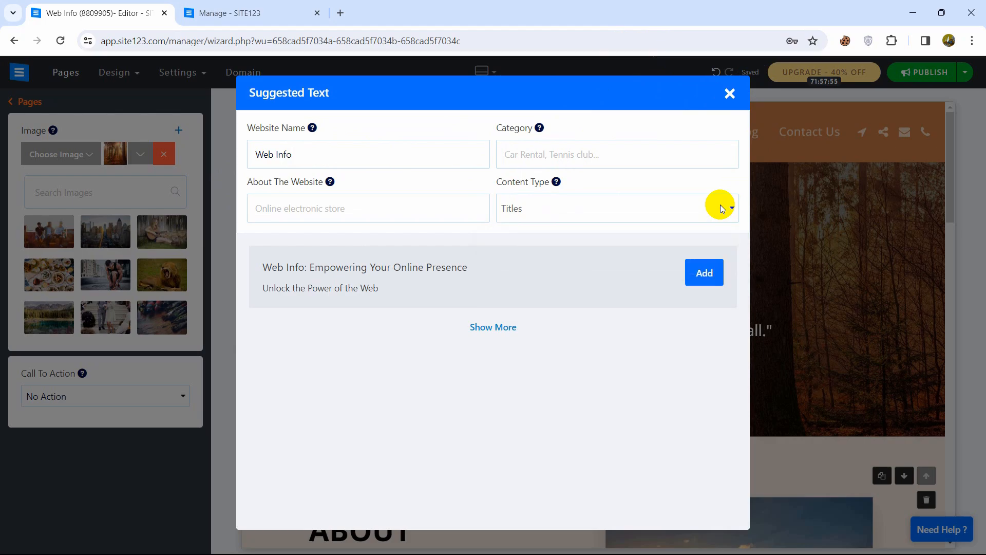
pyautogui.click(729, 94)
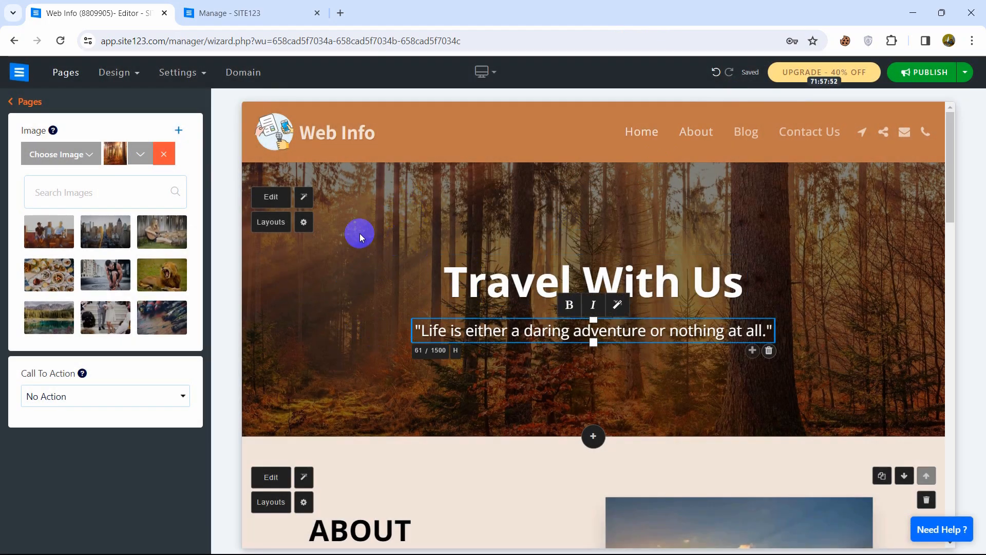
pyautogui.click(376, 263)
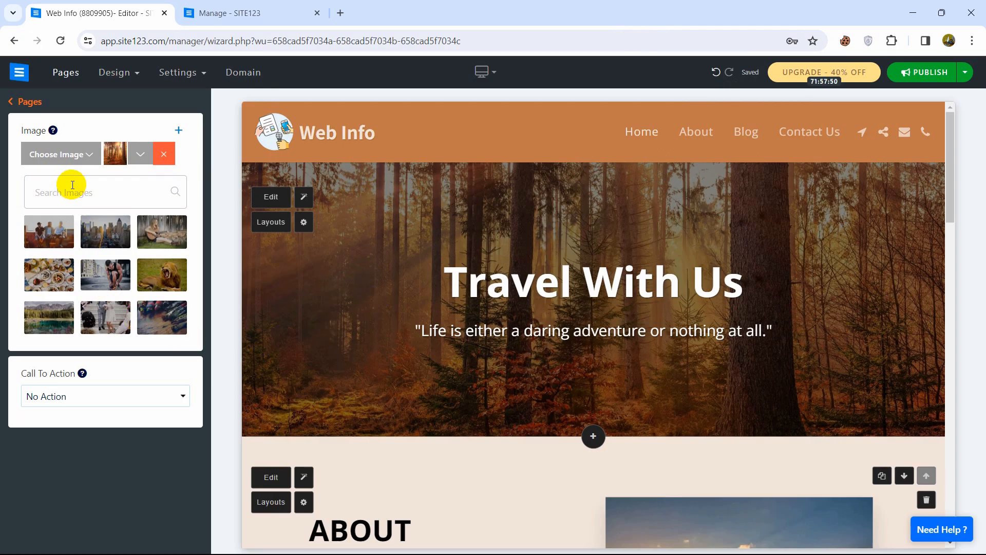
# Remove the forest background image and choose to upload a replacement from the computer.
pyautogui.click(385, 212)
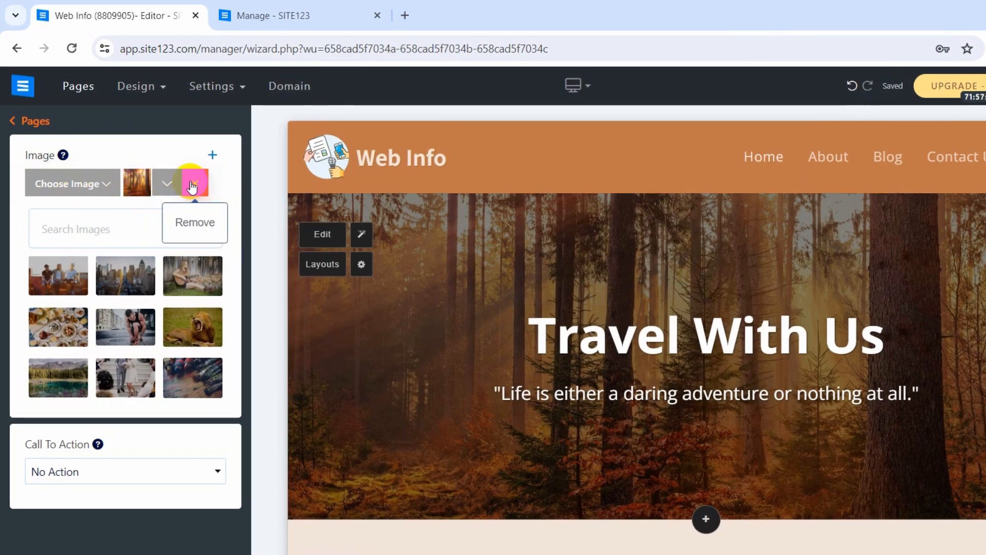
pyautogui.click(191, 186)
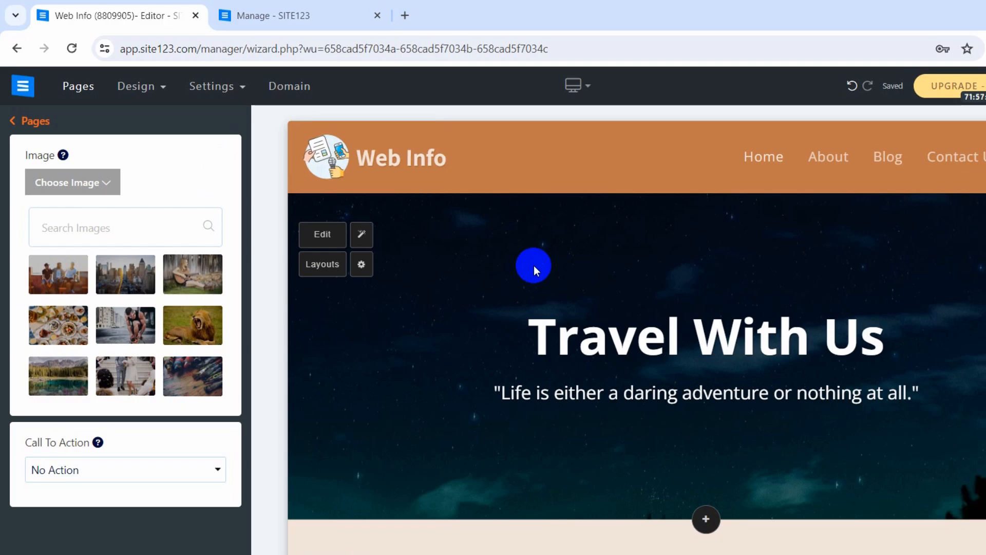
pyautogui.click(104, 186)
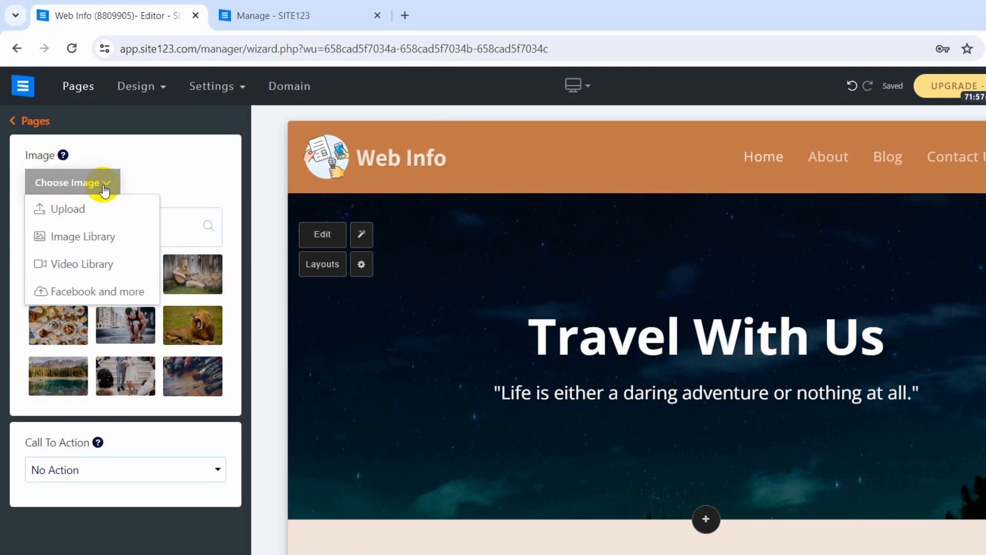
pyautogui.click(63, 210)
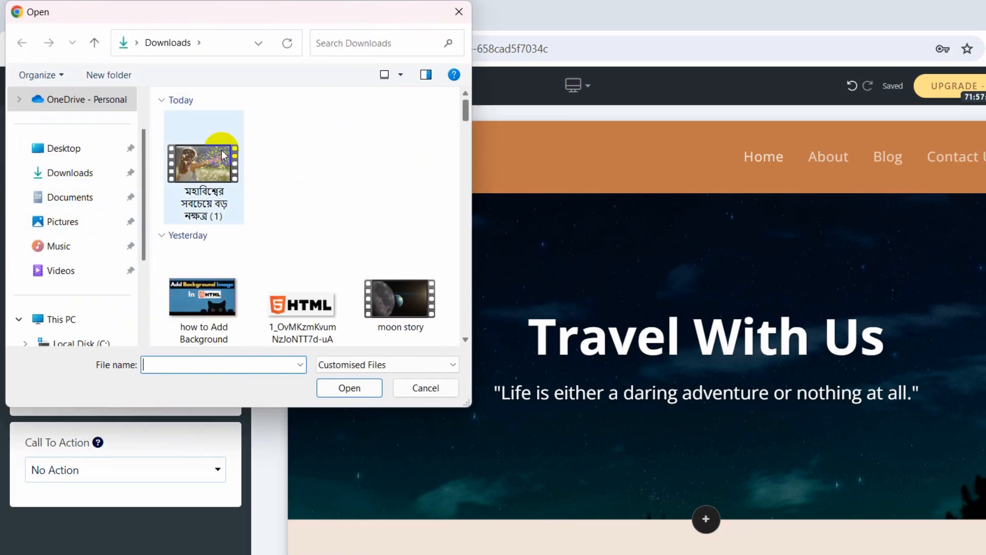
# Upload the wallpapersden black cat wallpaper from Downloads as the banner background.
pyautogui.click(89, 171)
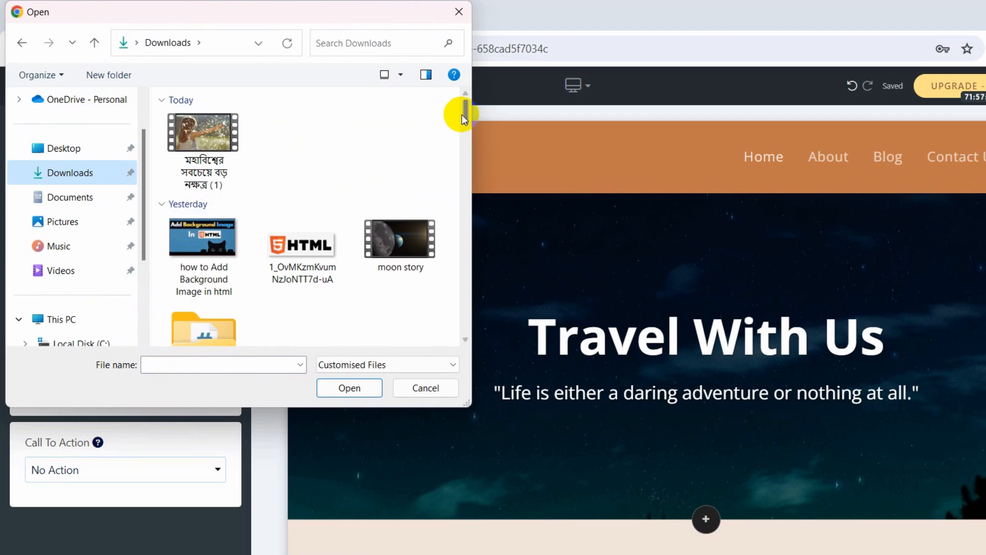
pyautogui.moveTo(467, 112); pyautogui.dragTo(465, 138)
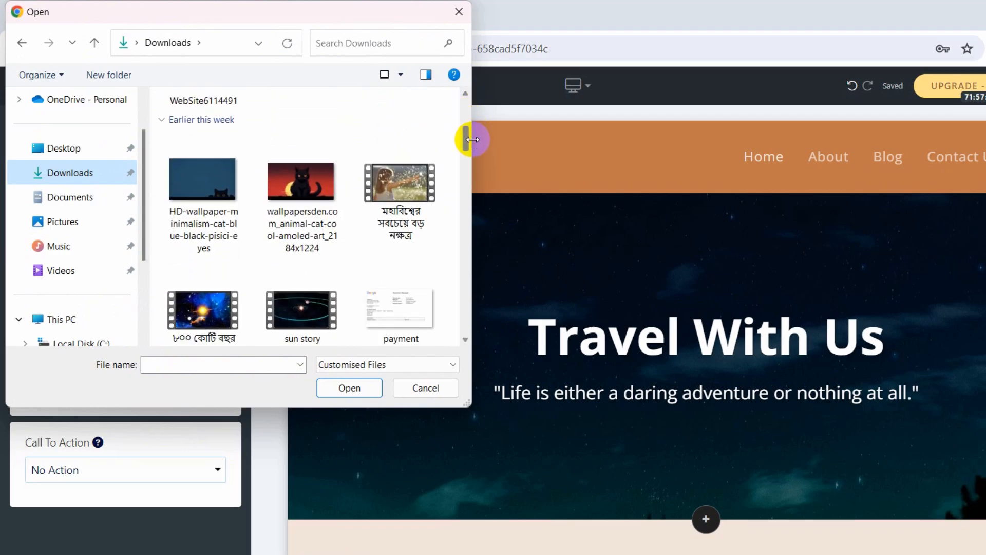
pyautogui.click(308, 193)
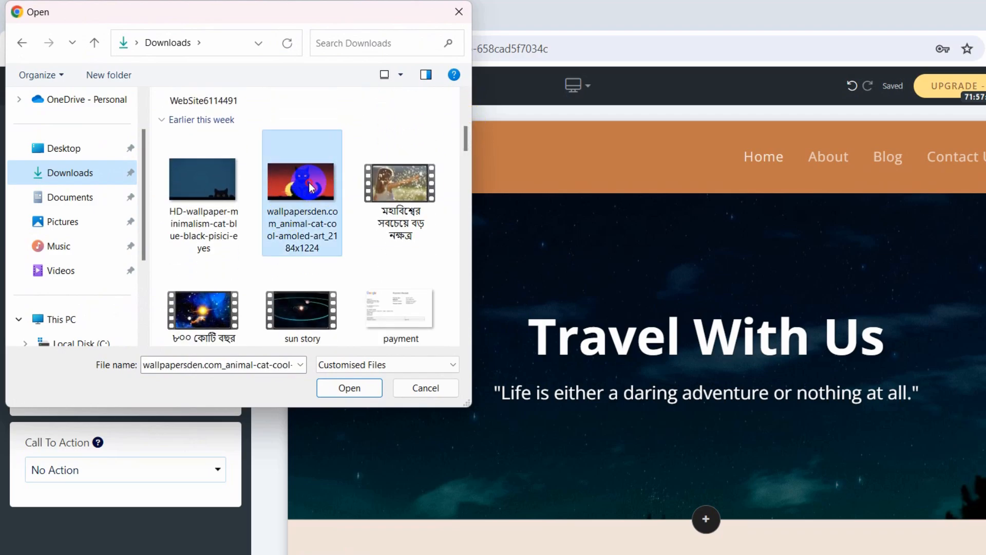
pyautogui.click(346, 388)
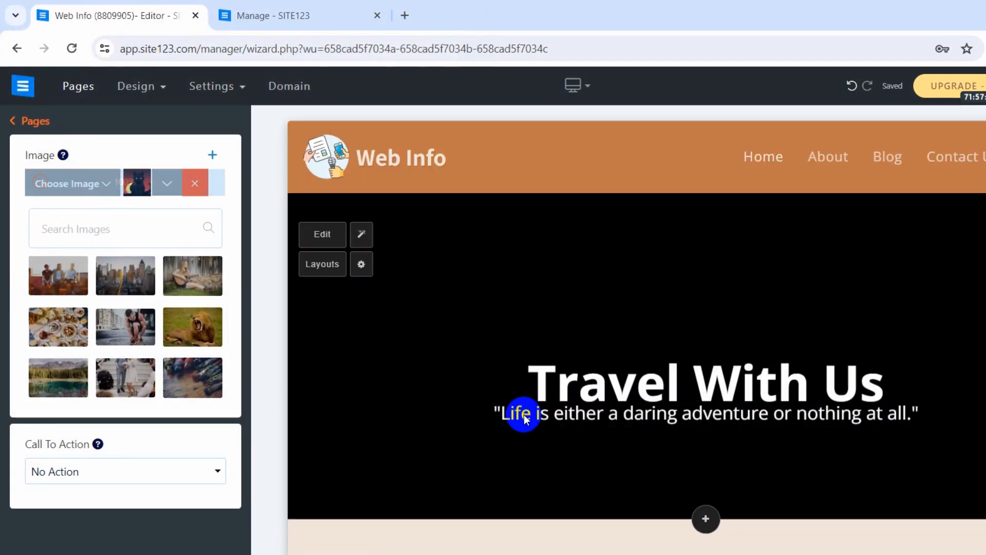
pyautogui.click(525, 419)
pyautogui.click(538, 446)
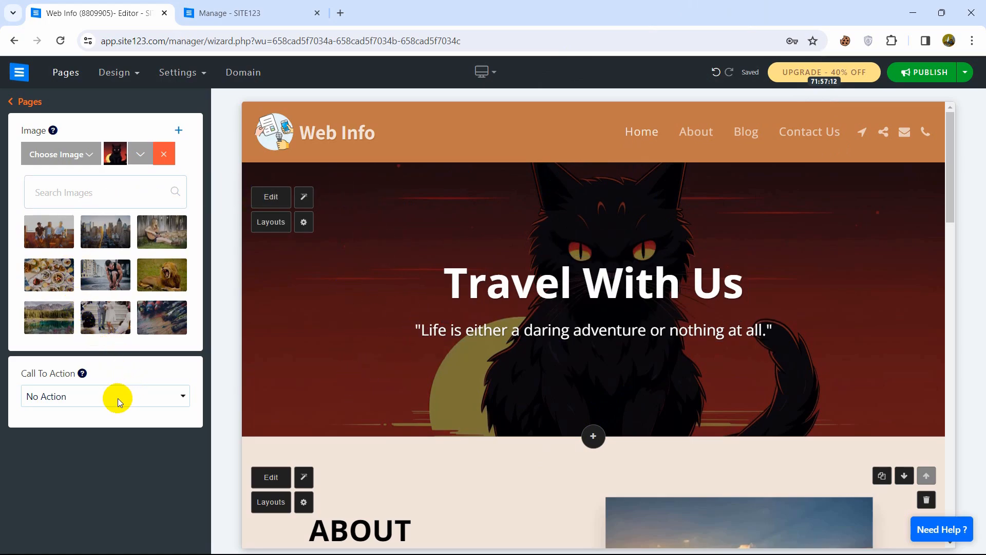
pyautogui.click(142, 154)
# In the Image Editor, widen the cat image crop leftward, apply the Fade filter, and click Done.
pyautogui.click(140, 154)
pyautogui.click(62, 177)
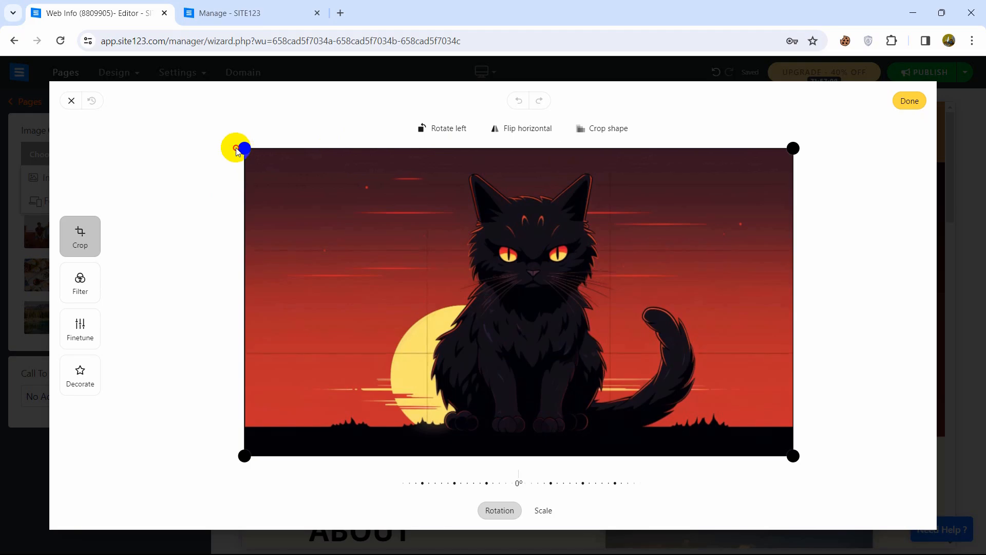
pyautogui.moveTo(237, 149)
pyautogui.mouseDown()
pyautogui.moveTo(195, 143)
pyautogui.moveTo(223, 147)
pyautogui.mouseUp()
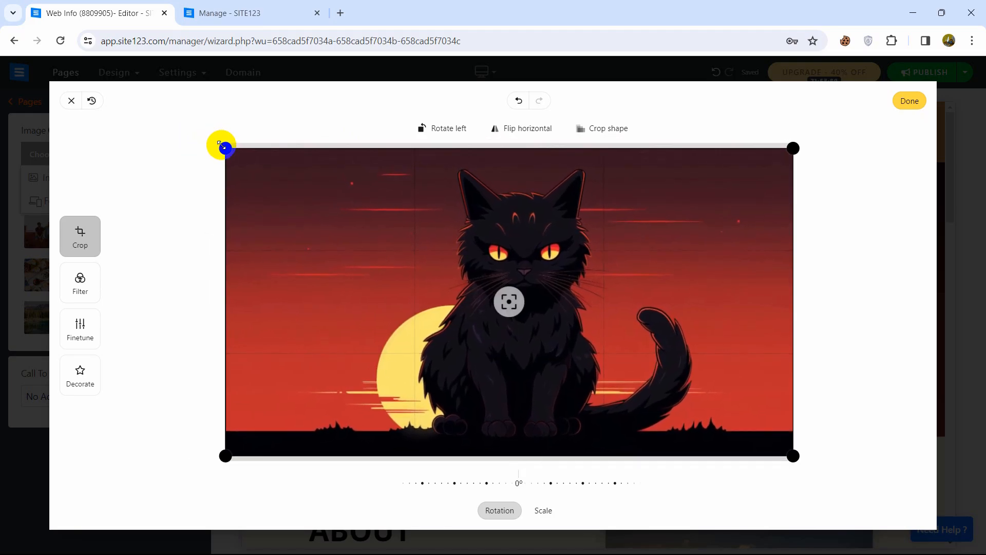
pyautogui.click(88, 287)
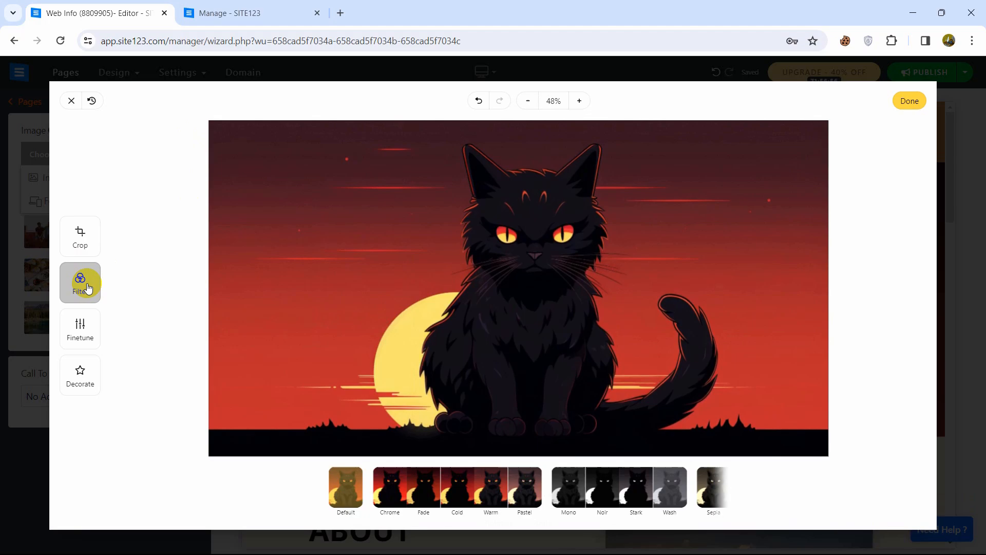
pyautogui.click(430, 492)
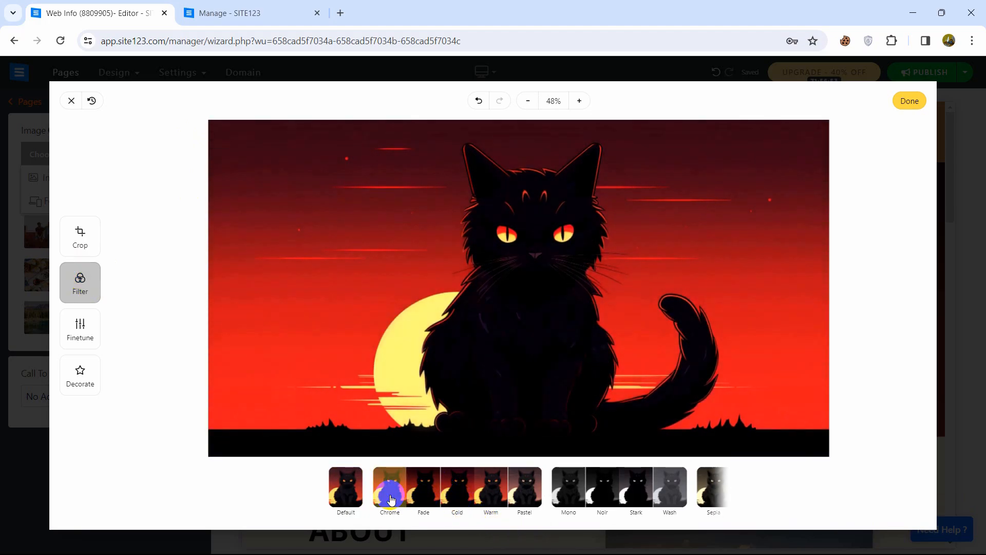
pyautogui.click(420, 489)
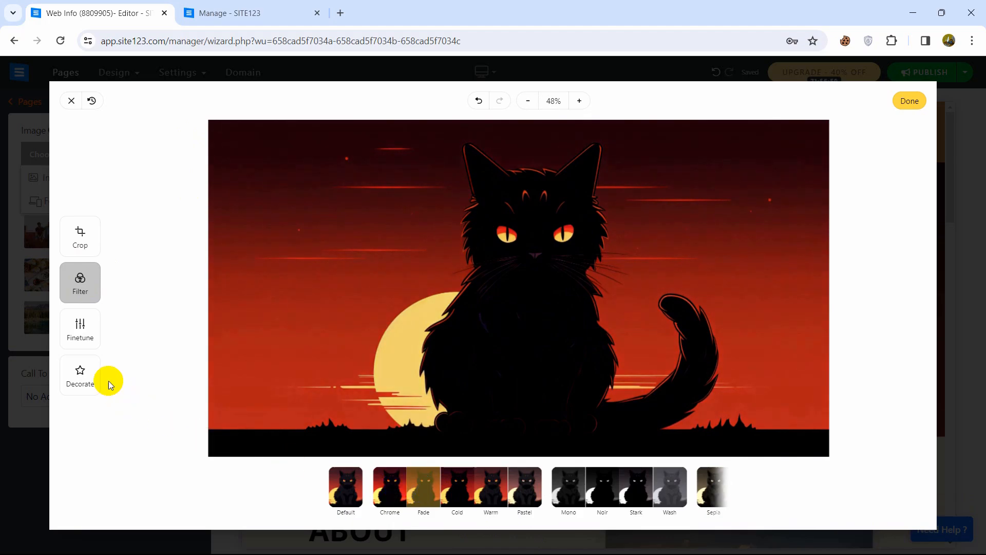
pyautogui.click(77, 382)
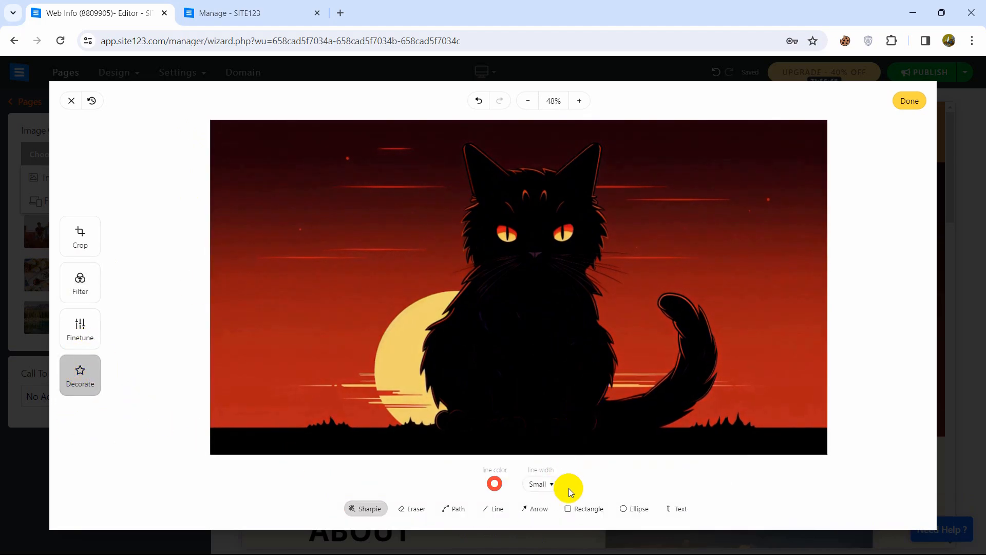
pyautogui.click(909, 101)
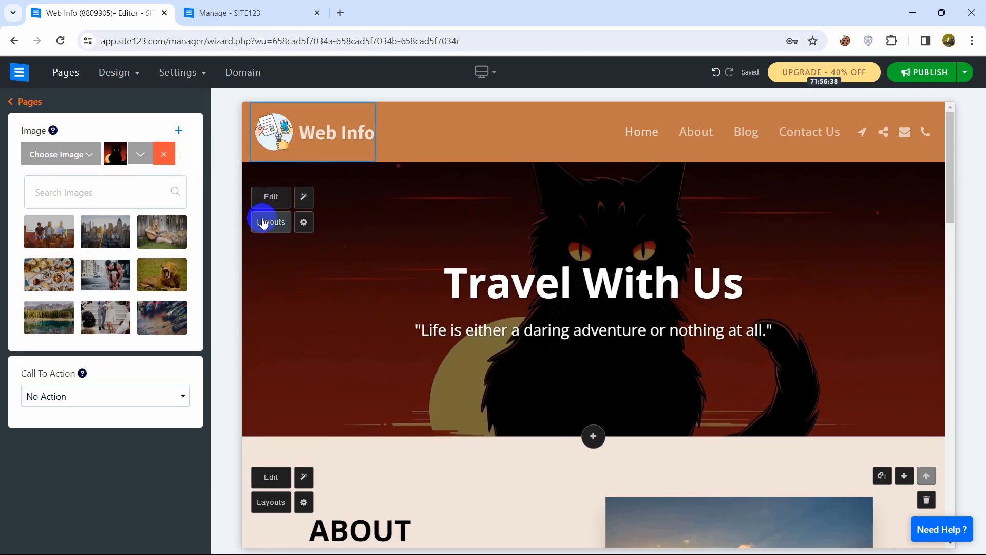
# Try the 'It's Time to Take a Chance' form layout, then switch to 'TAKE ACTION NOW'.
pyautogui.click(270, 223)
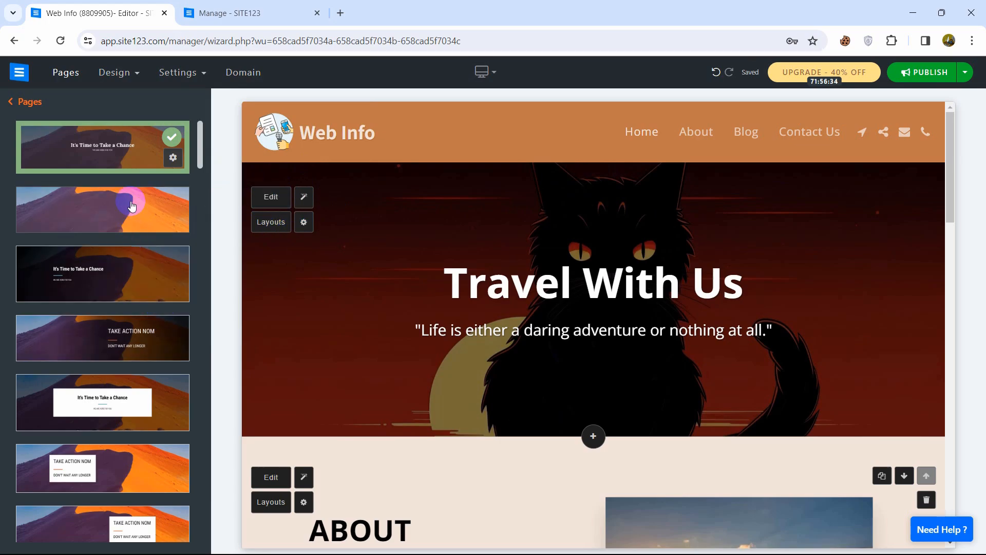
pyautogui.moveTo(199, 161); pyautogui.dragTo(207, 201)
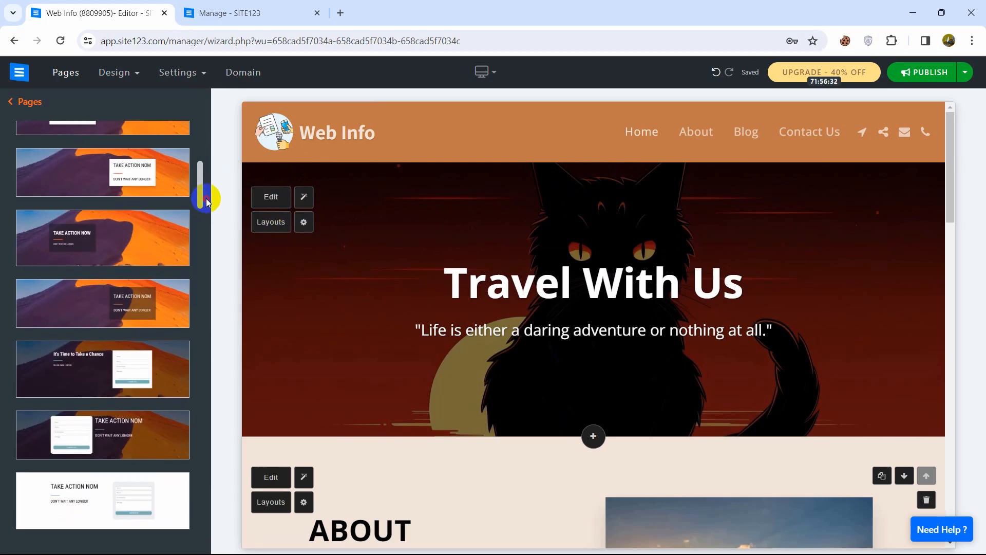
pyautogui.click(86, 373)
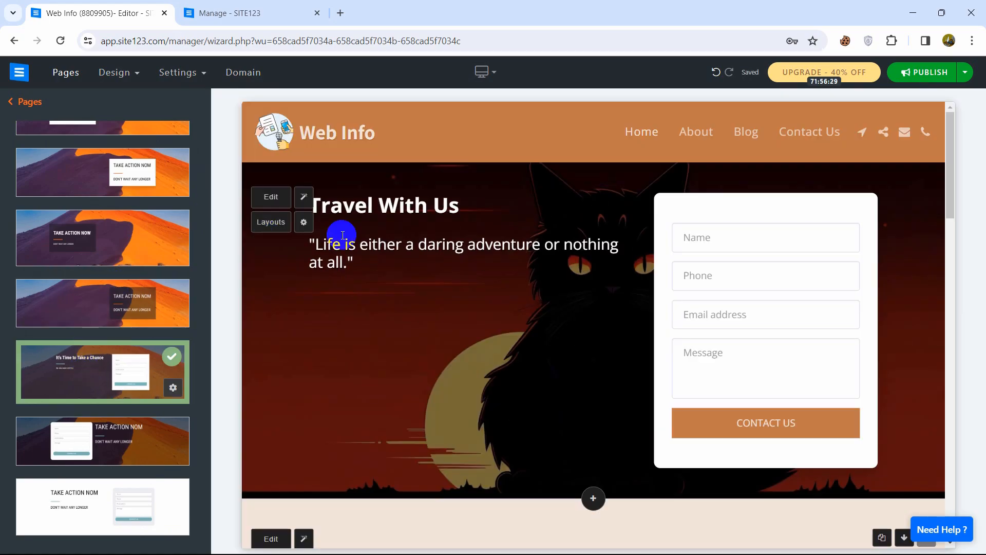
pyautogui.click(342, 235)
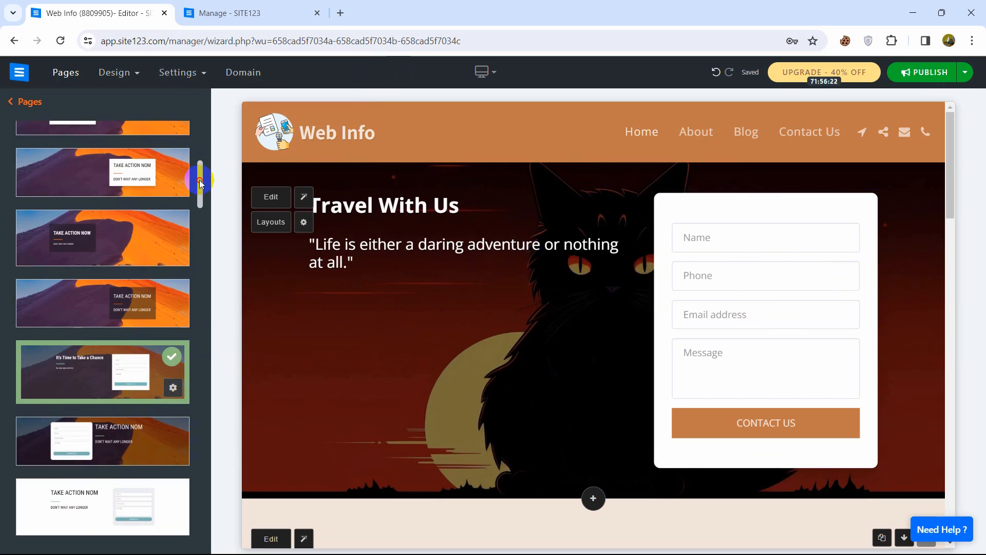
pyautogui.moveTo(200, 184); pyautogui.dragTo(198, 153)
pyautogui.click(112, 250)
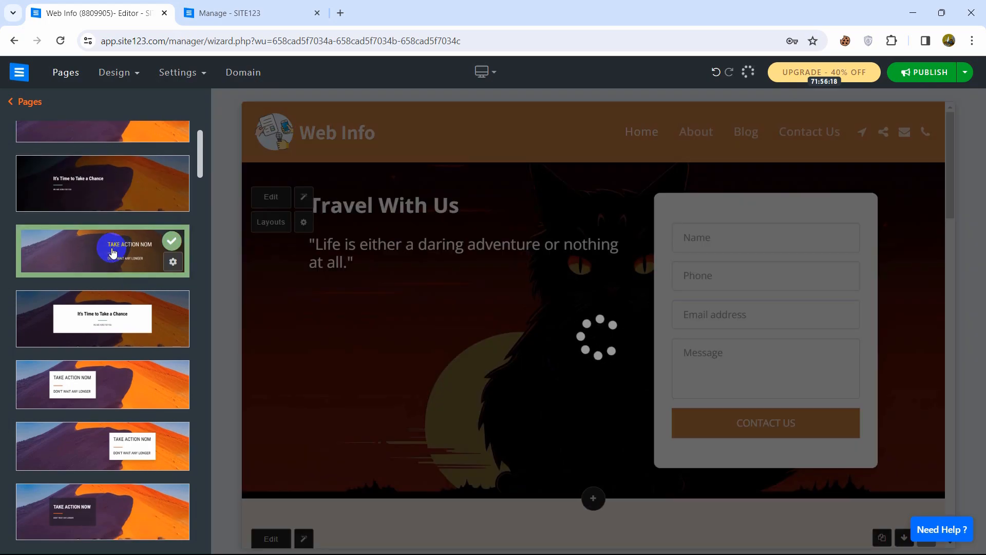
pyautogui.click(724, 274)
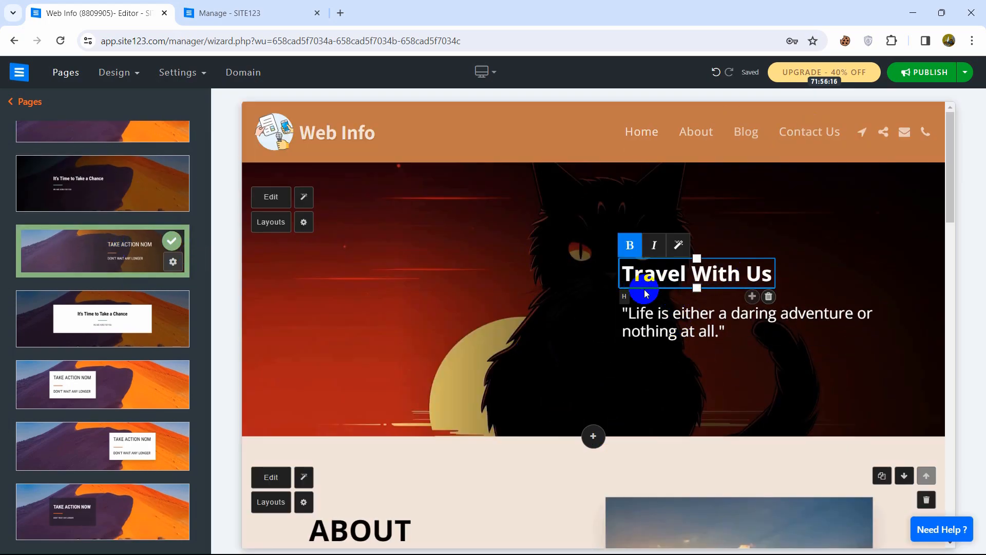
# Replace the hero heading 'Travel With Us' with 'The Cat'.
pyautogui.click(646, 294)
pyautogui.click(706, 269)
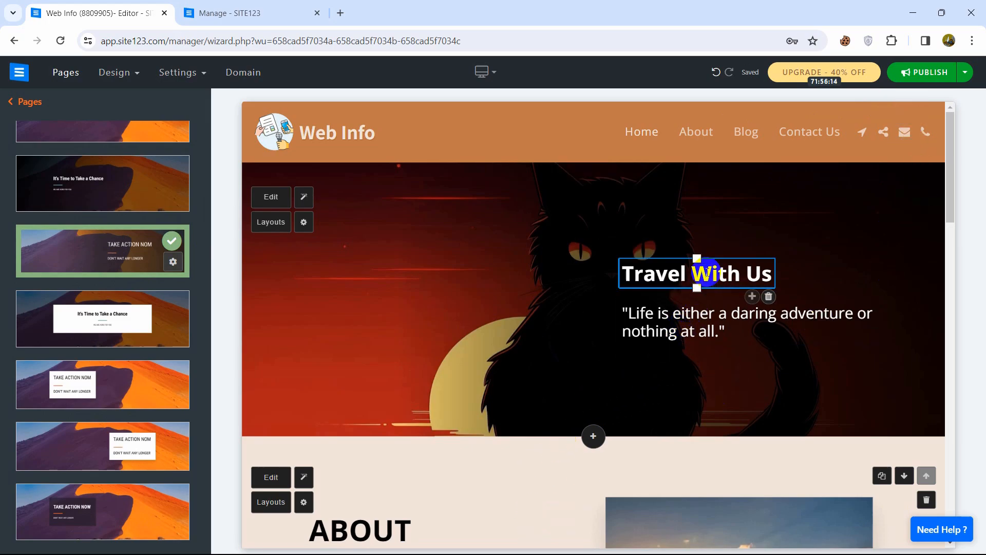
pyautogui.tripleClick(714, 271)
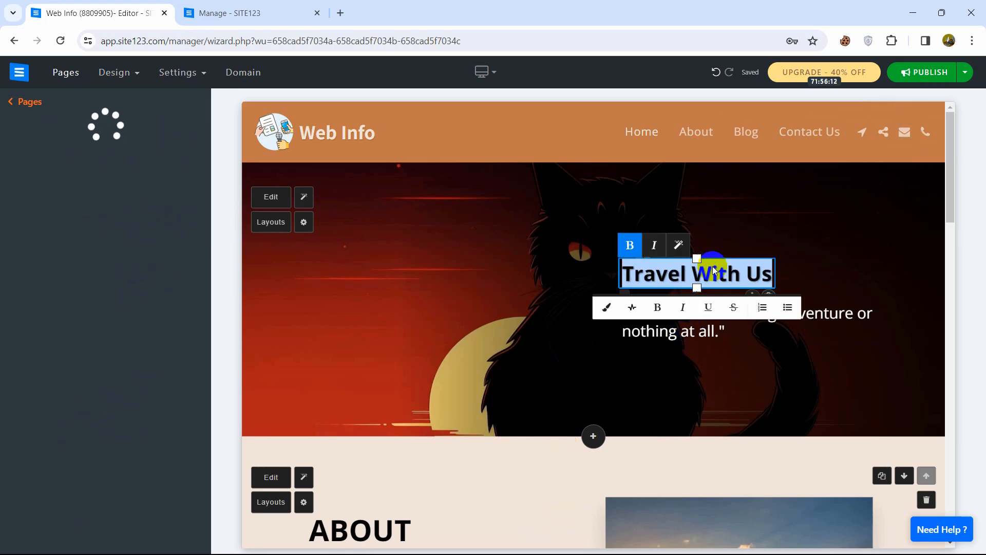
pyautogui.write('The ')
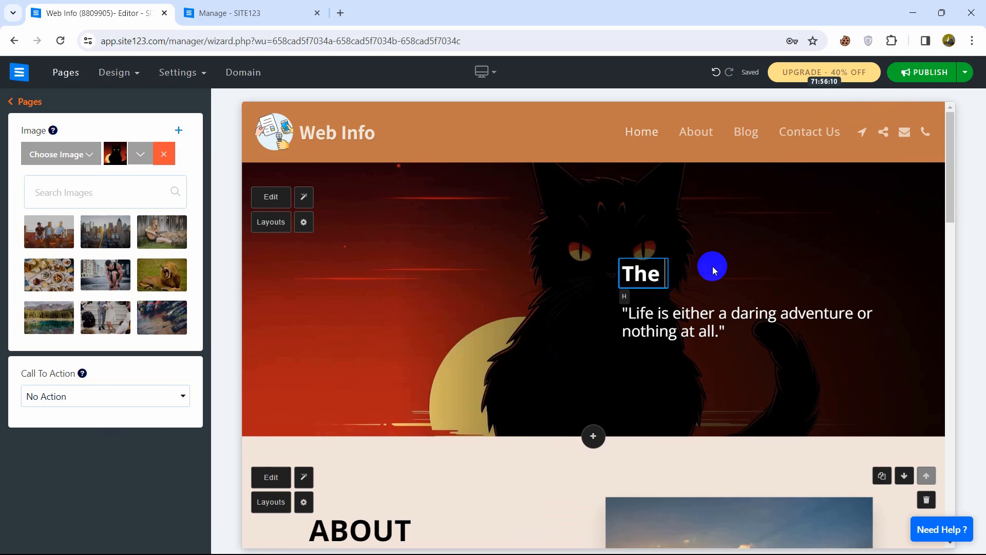
pyautogui.write('Cat')
# Change the quote to 'A Ninja cat' and resize its text.
pyautogui.click(669, 320)
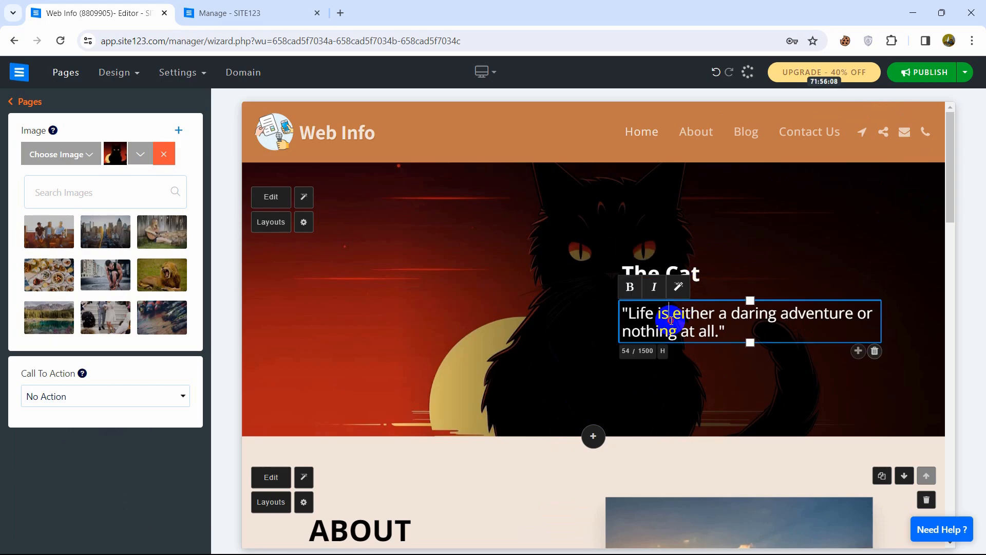
pyautogui.tripleClick(670, 320)
pyautogui.write('A')
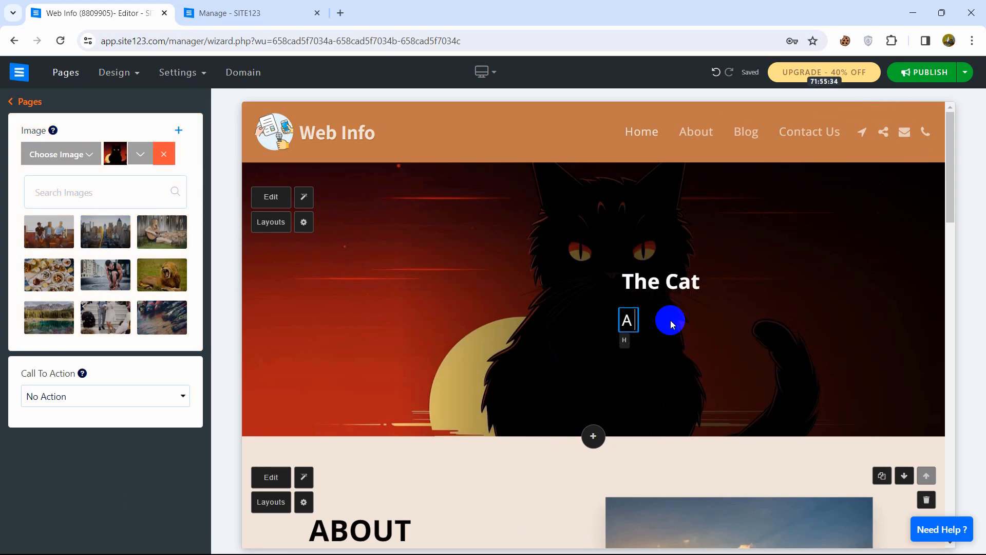
pyautogui.write(' Ninja cat')
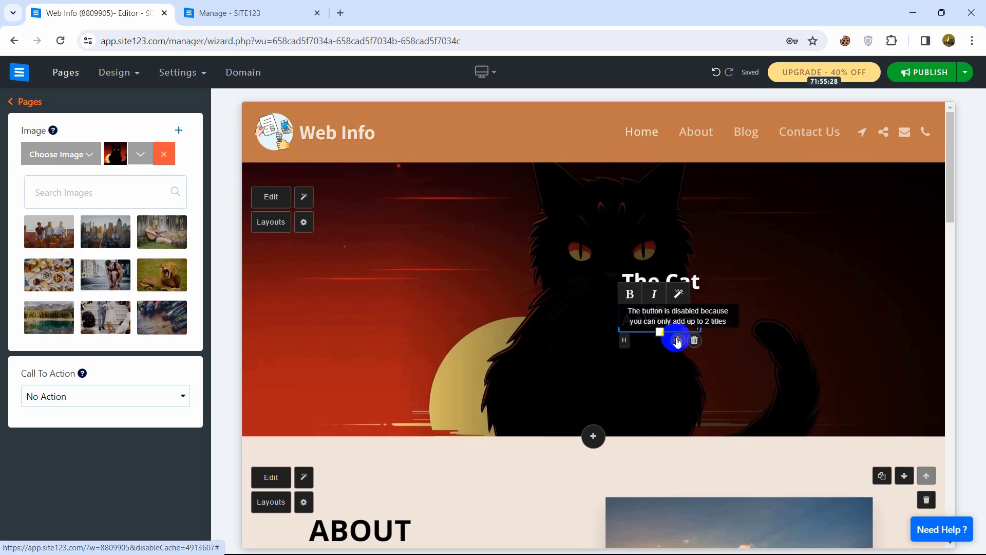
pyautogui.moveTo(660, 332); pyautogui.dragTo(714, 372)
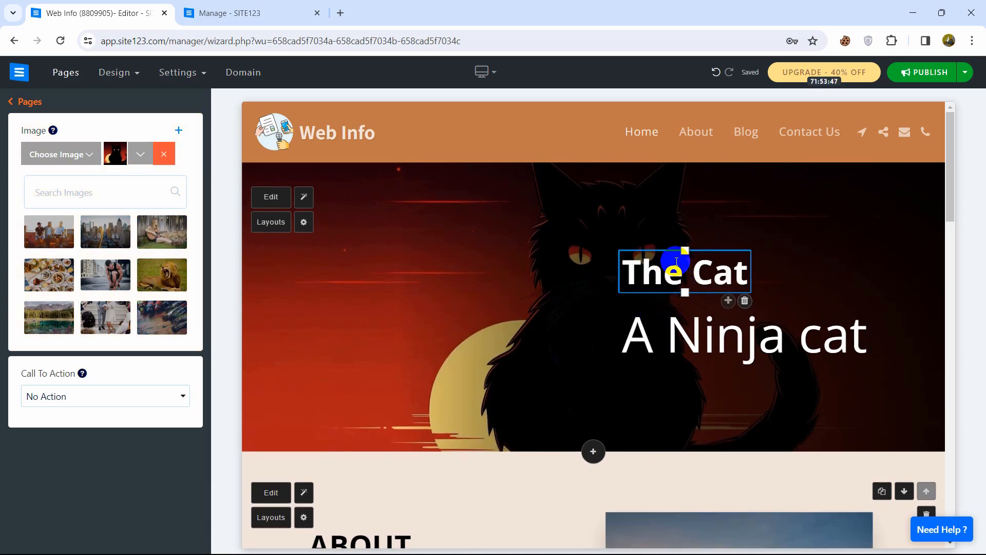
pyautogui.moveTo(748, 257); pyautogui.dragTo(687, 285)
pyautogui.moveTo(738, 351); pyautogui.dragTo(738, 349)
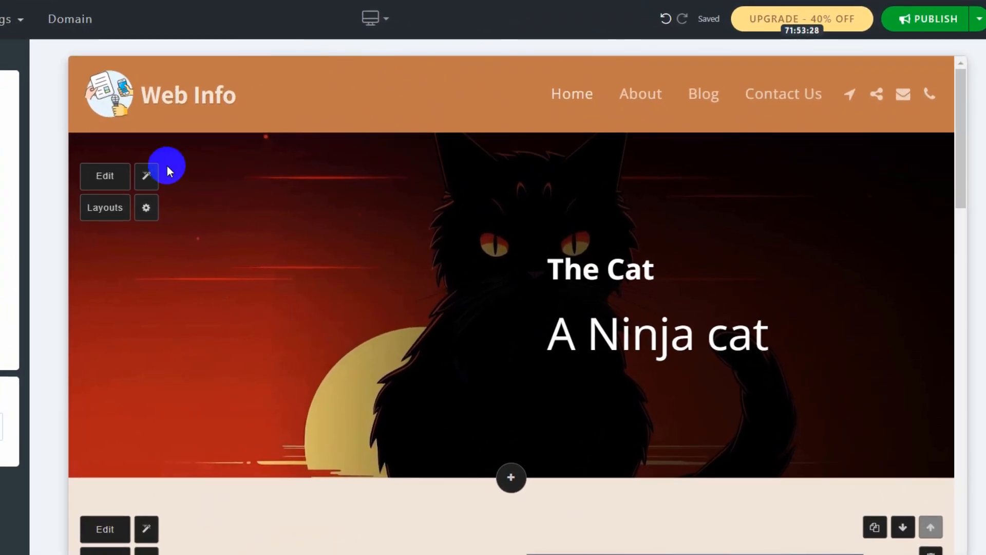
# Try the hero's menu opacity options and settle on Full Opacity.
pyautogui.click(146, 209)
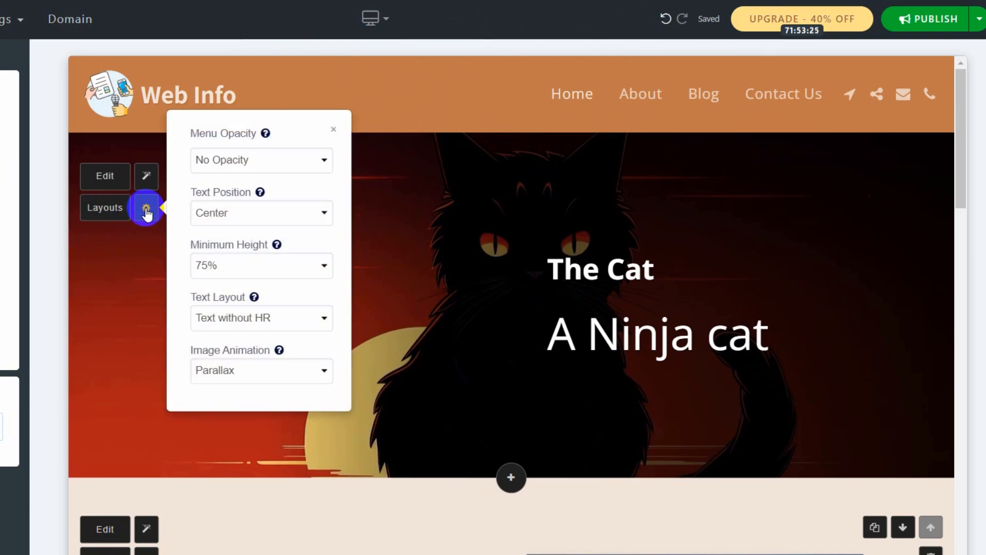
pyautogui.click(299, 159)
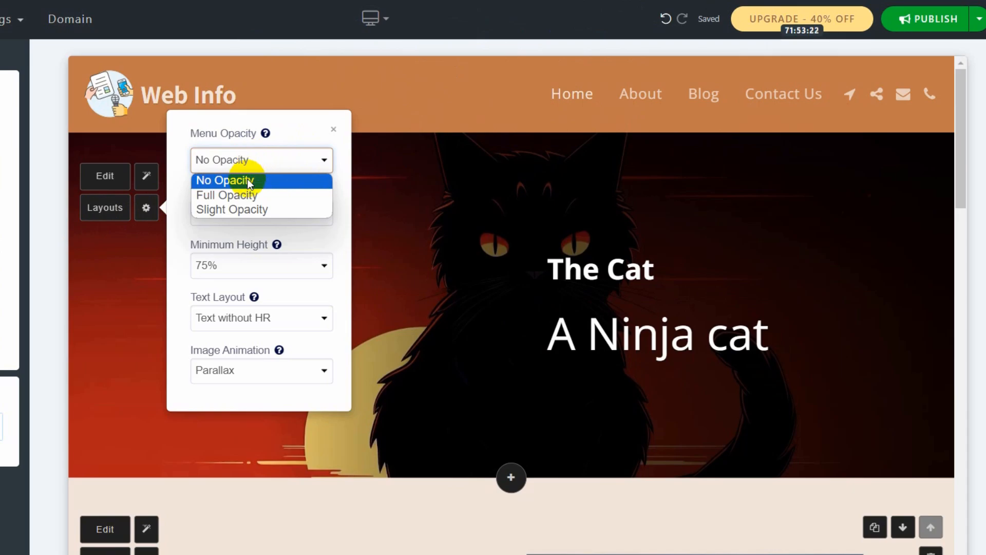
pyautogui.click(243, 195)
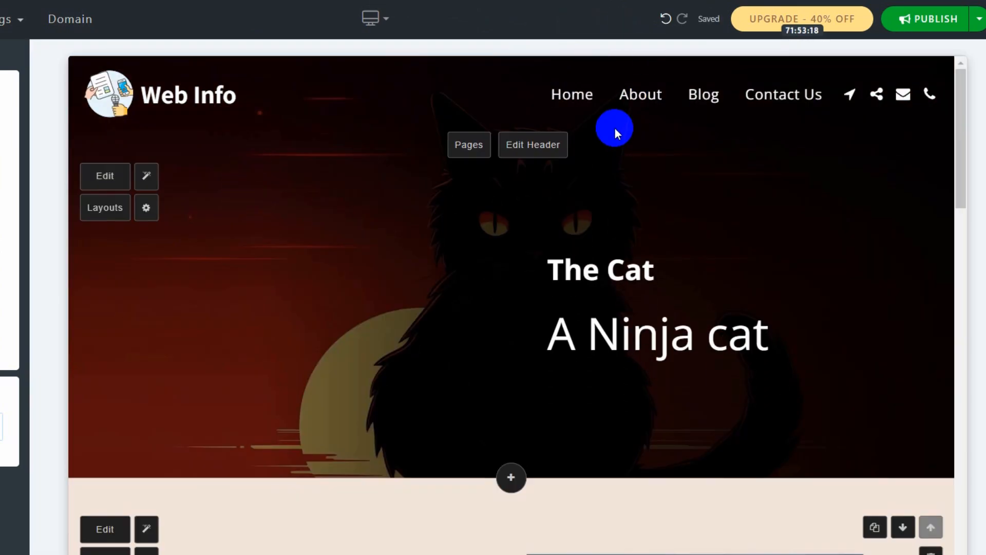
pyautogui.click(146, 214)
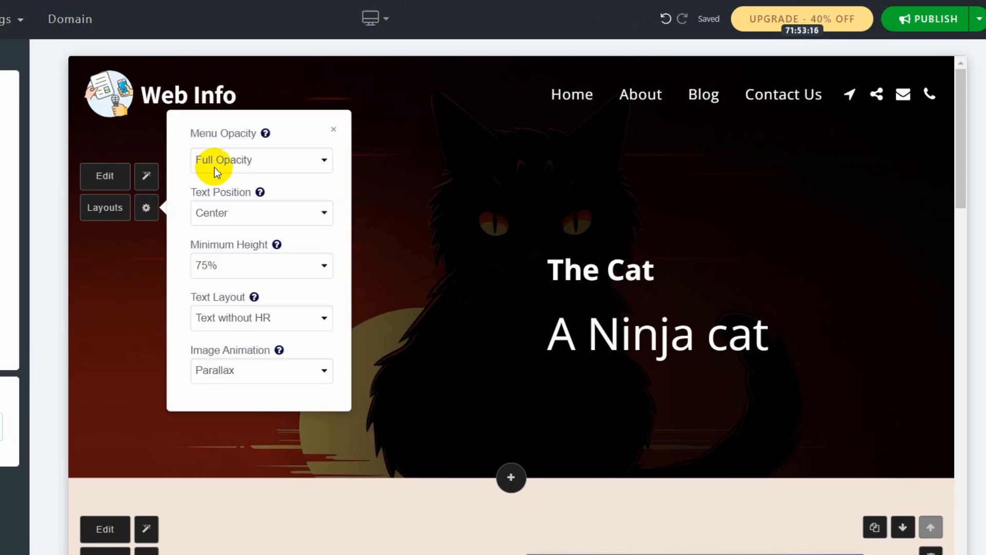
pyautogui.click(200, 160)
pyautogui.click(232, 211)
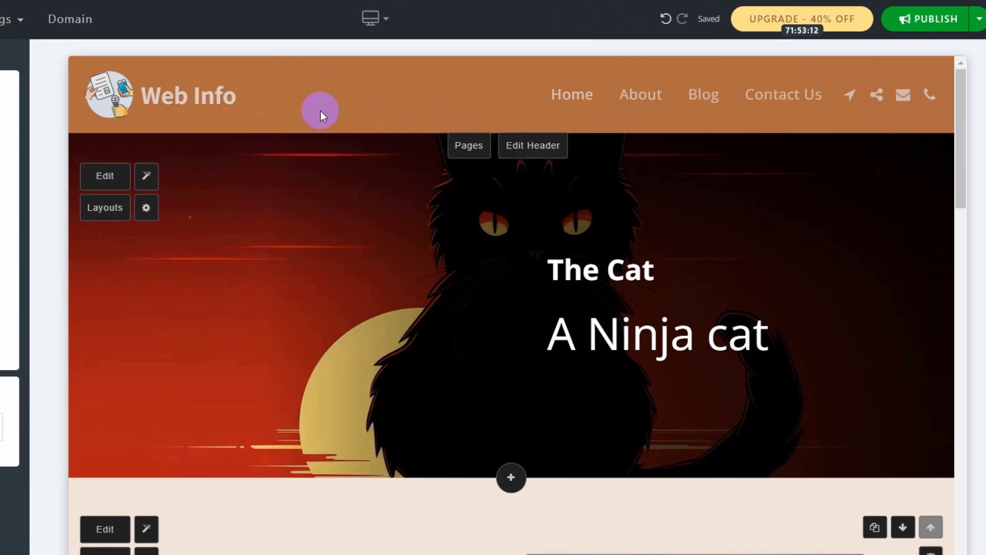
pyautogui.click(147, 207)
pyautogui.click(238, 159)
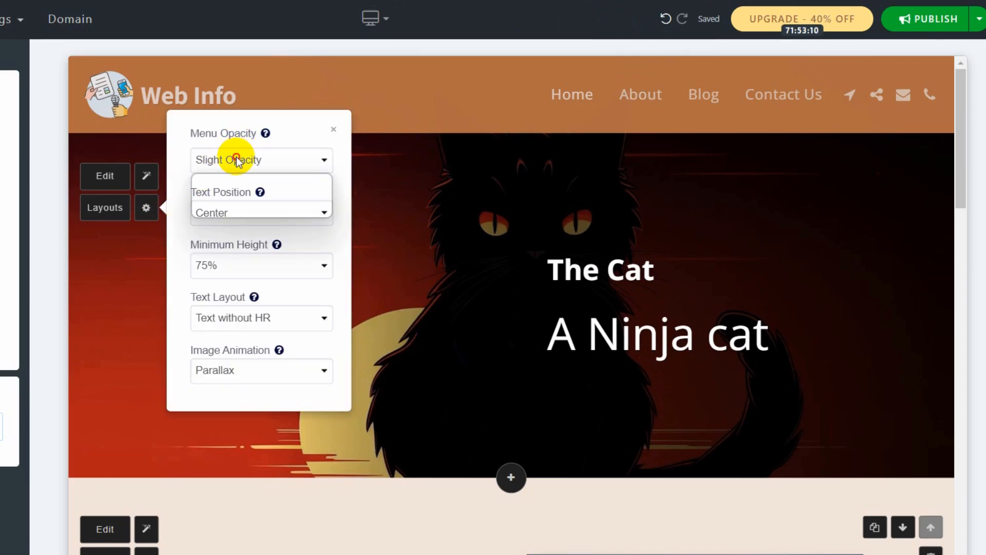
pyautogui.click(247, 196)
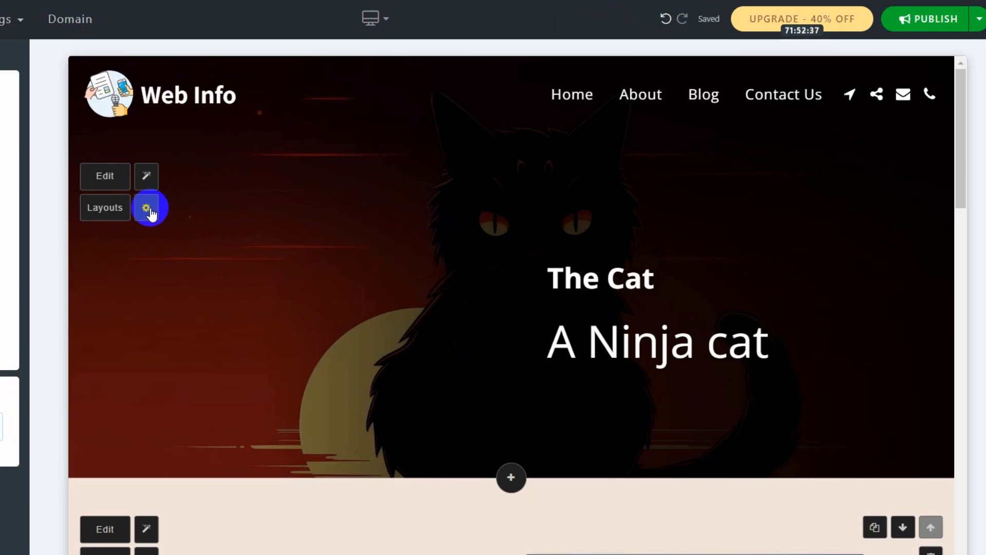
# Set the hero's minimum height to 85% after trying 100%.
pyautogui.click(146, 208)
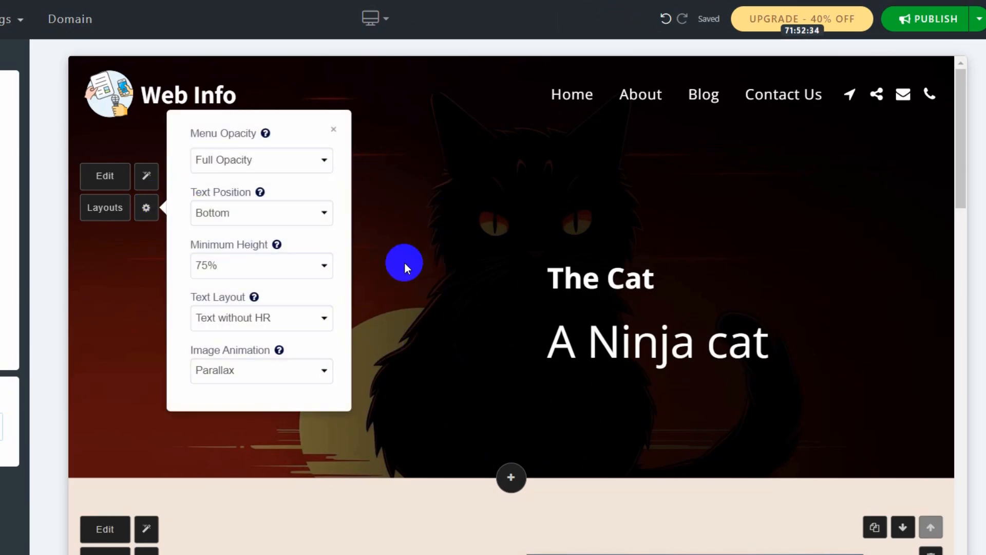
pyautogui.click(240, 265)
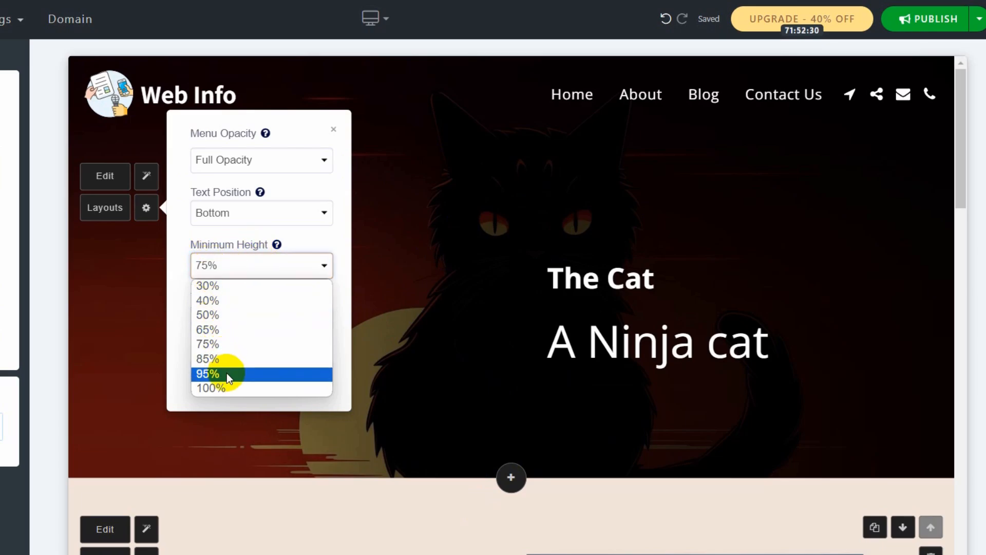
pyautogui.click(229, 386)
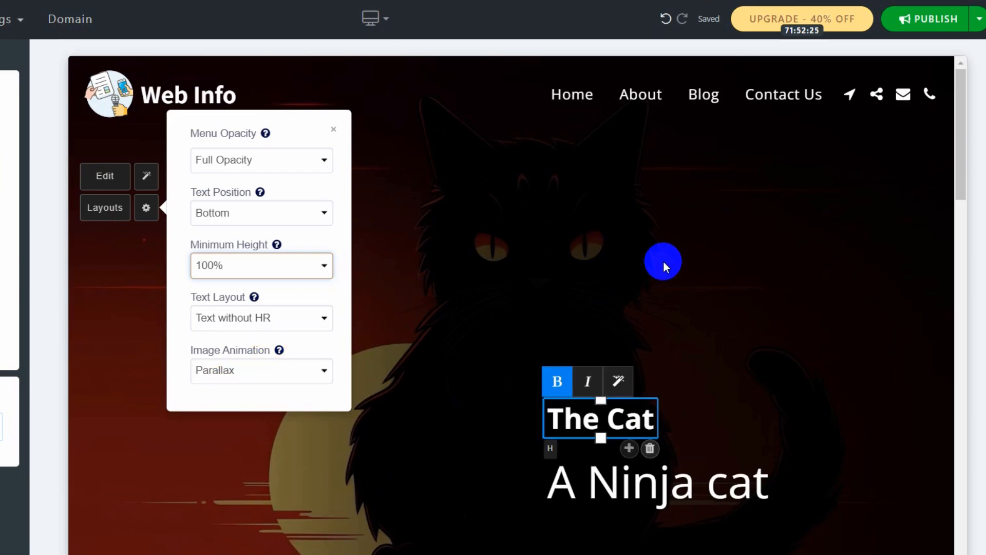
pyautogui.click(309, 267)
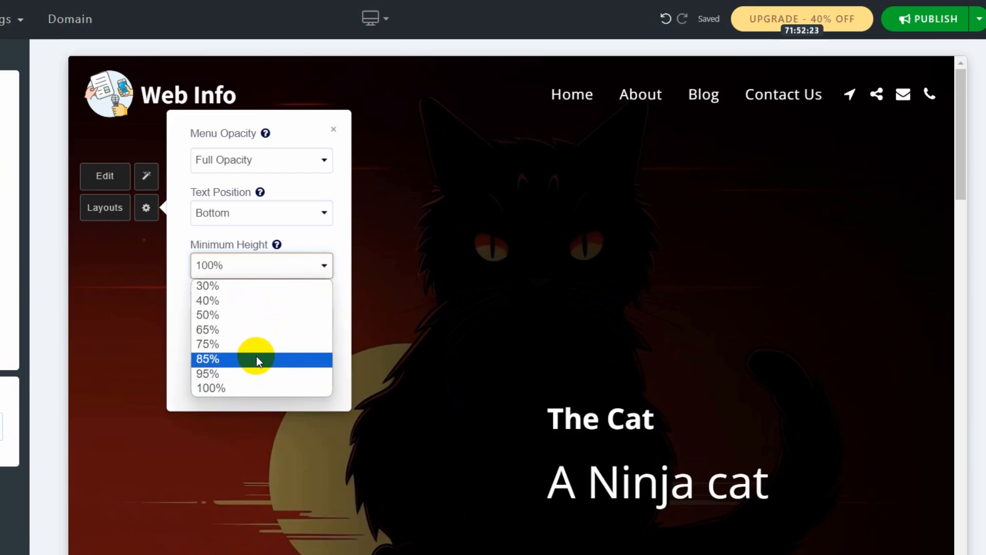
pyautogui.click(257, 359)
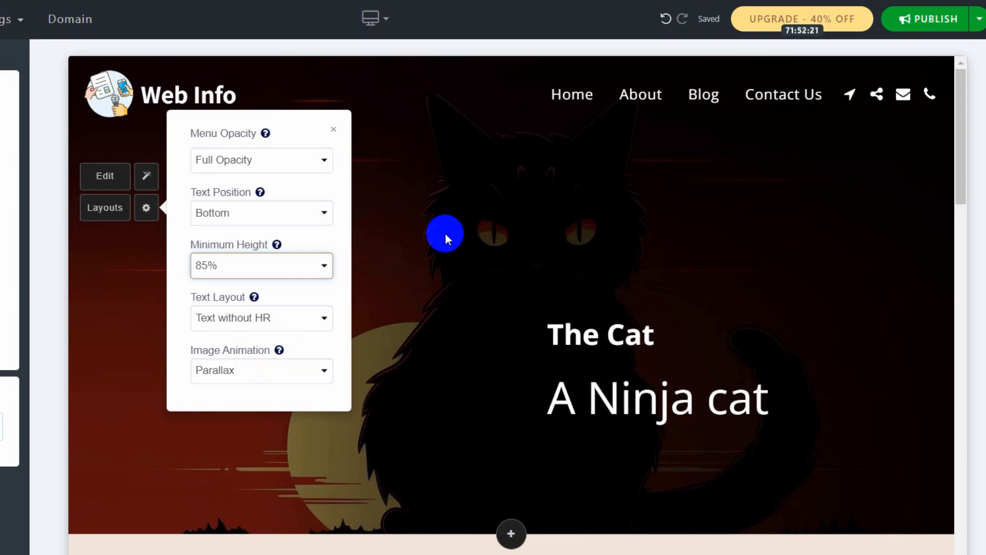
pyautogui.click(898, 199)
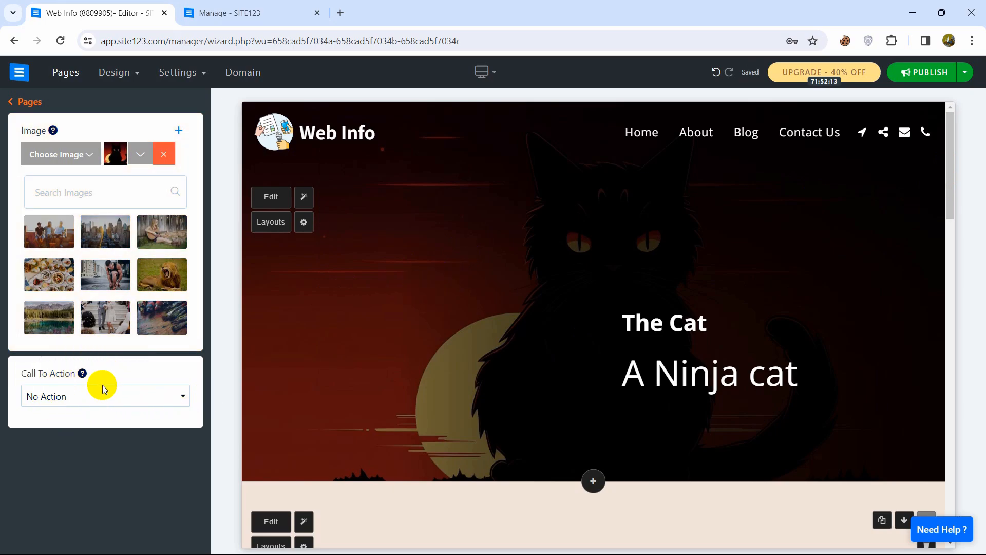
# Set the hero call to action to Buttons and relabel the first button 'Click here'.
pyautogui.click(92, 400)
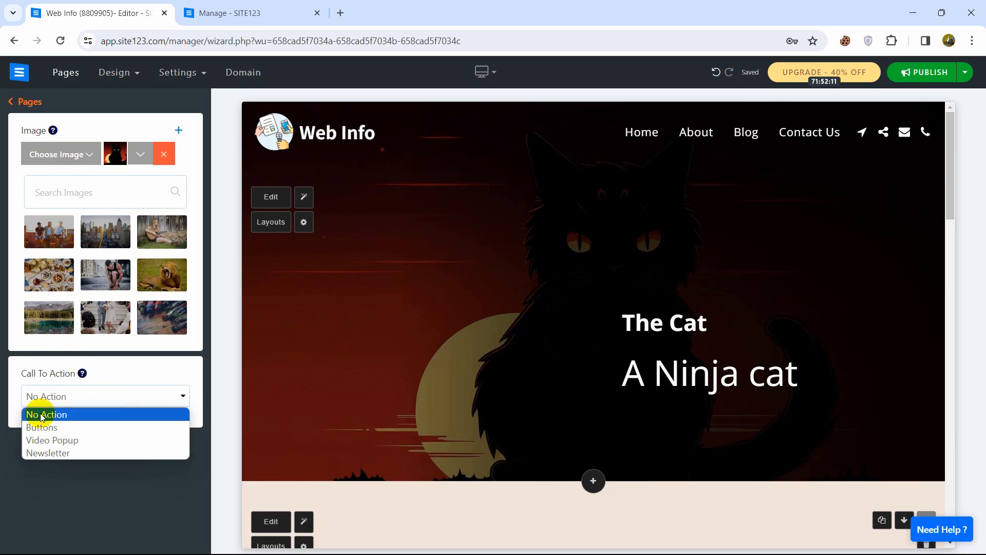
pyautogui.click(70, 430)
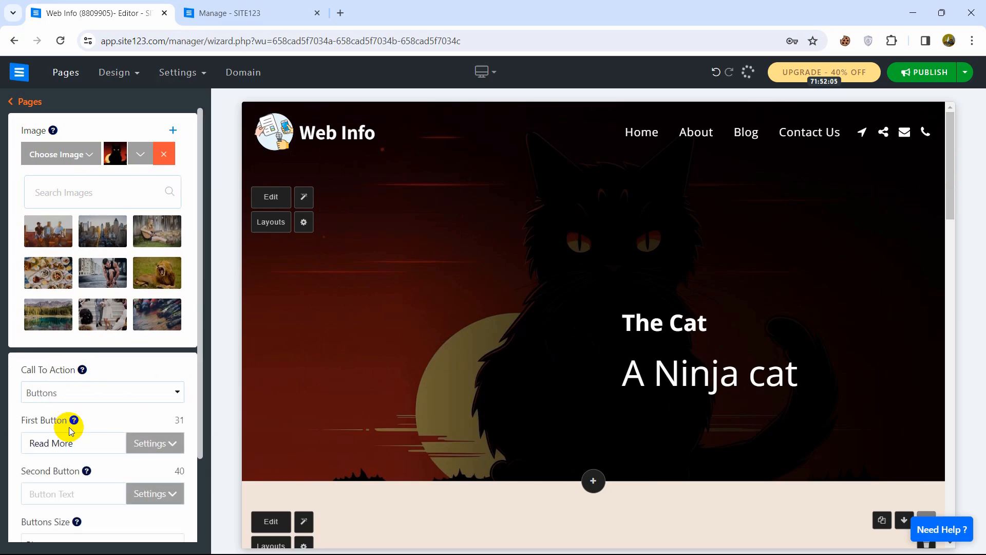
pyautogui.scroll(-3, 200, 337)
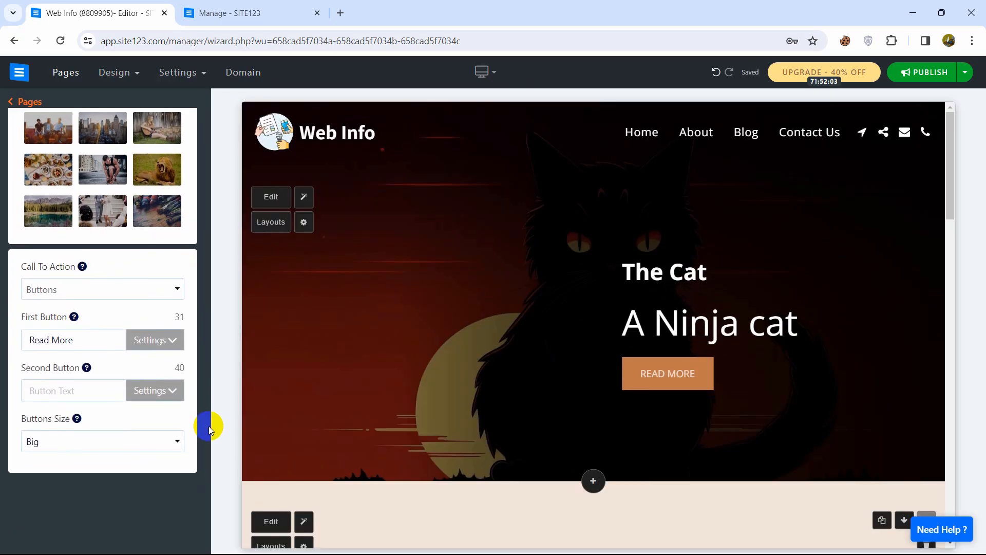
pyautogui.moveTo(88, 341); pyautogui.dragTo(28, 346)
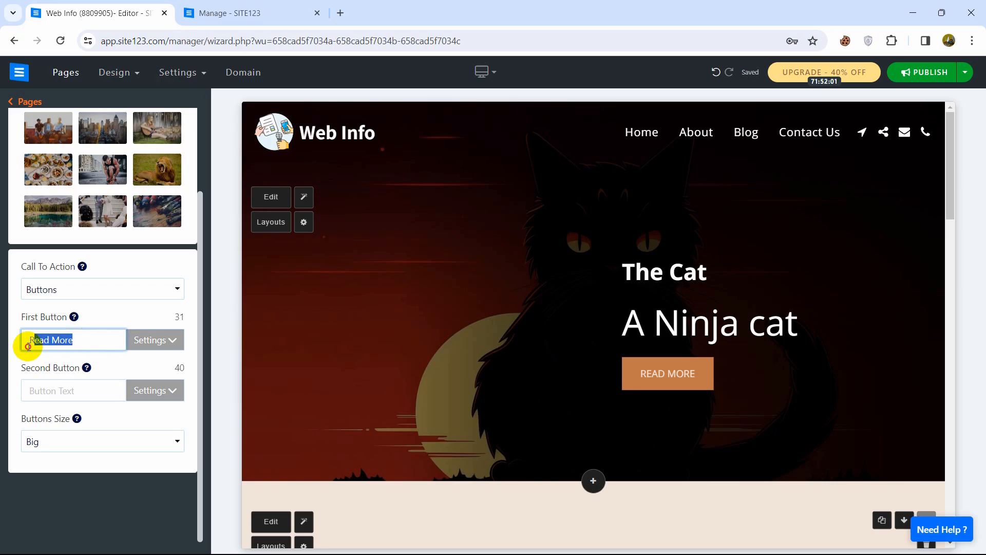
pyautogui.write('Ch')
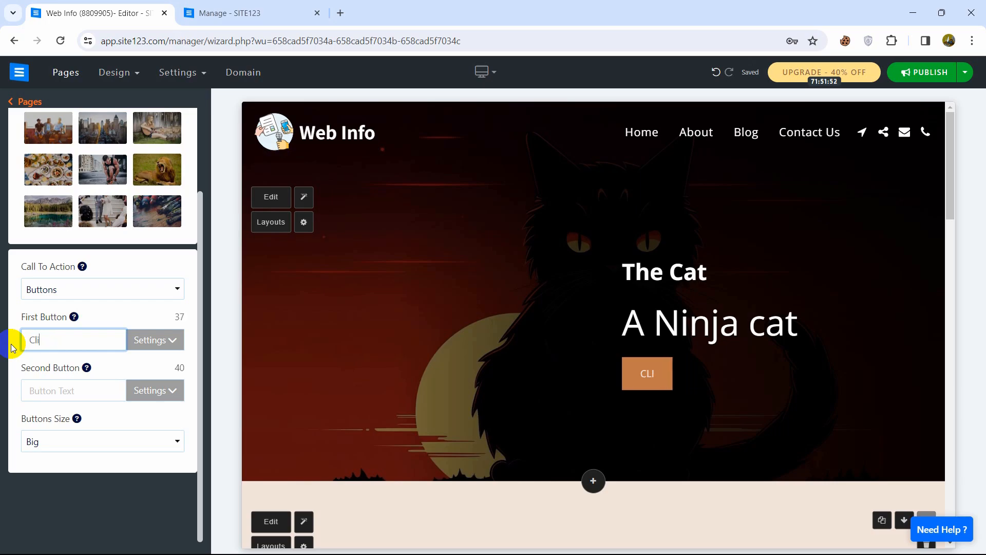
pyautogui.write('ick here')
pyautogui.click(162, 339)
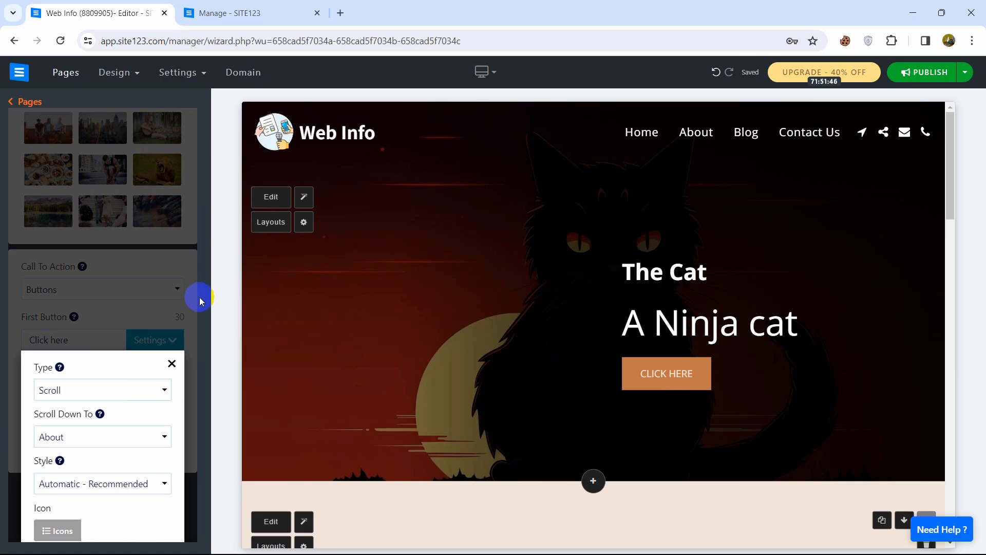
# Keep the first button's action as Scroll and have it scroll to Contact us.
pyautogui.click(139, 391)
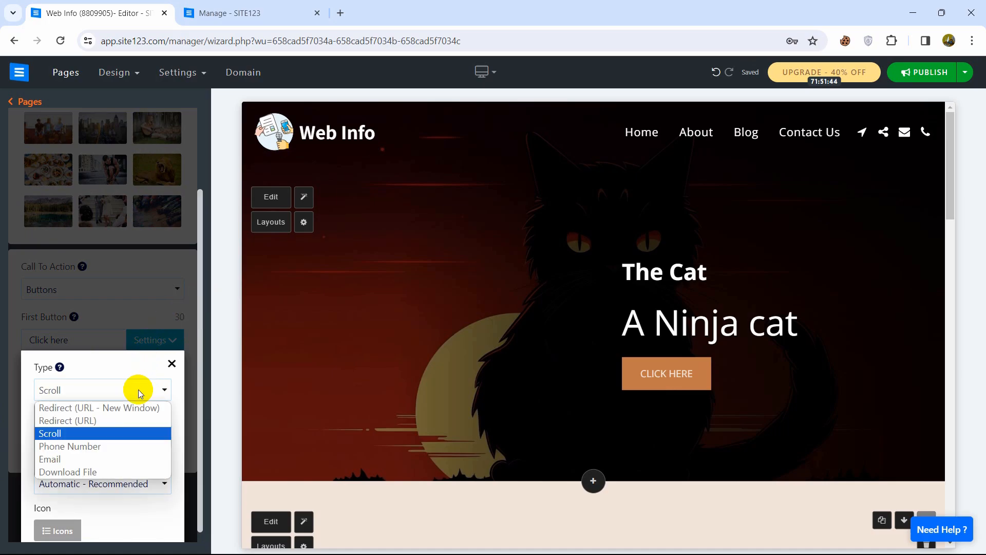
pyautogui.click(138, 391)
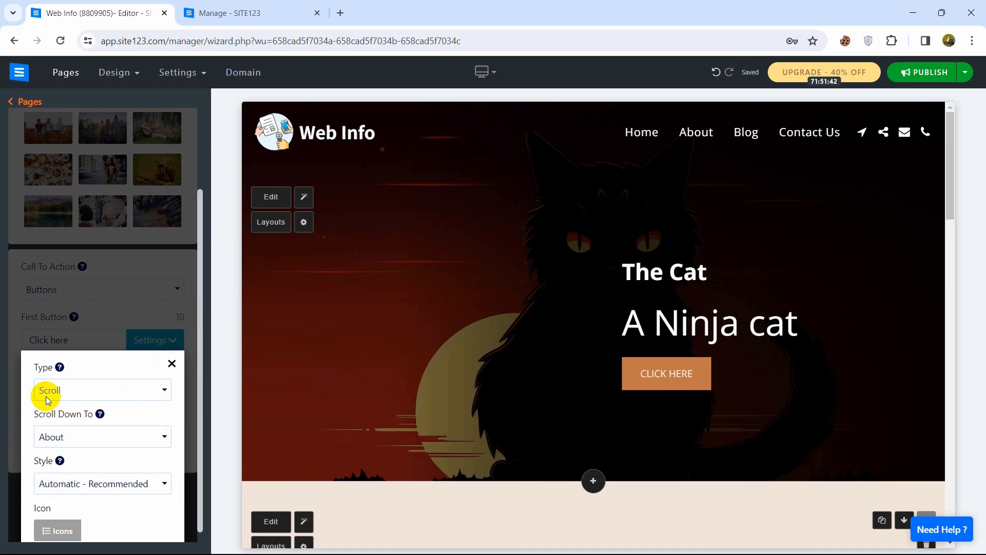
pyautogui.click(697, 129)
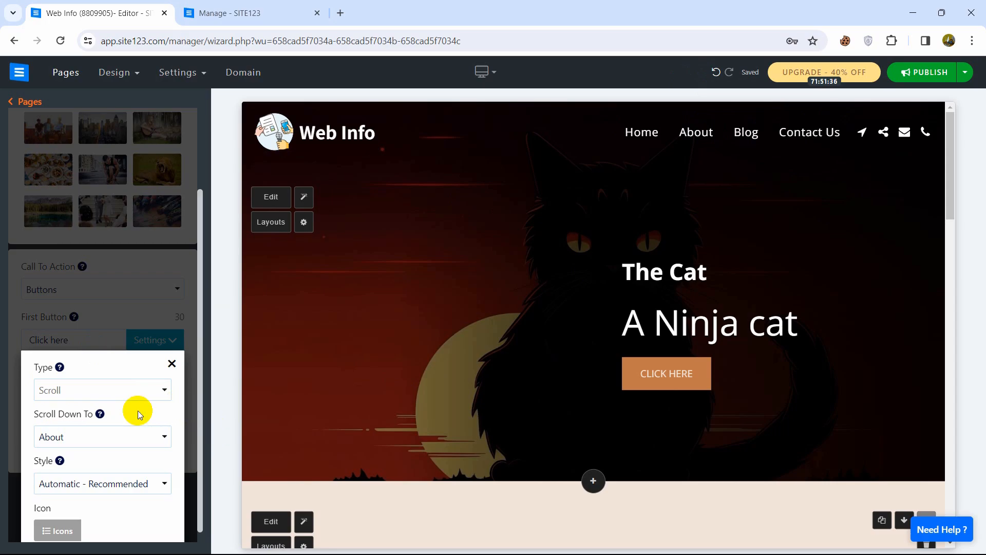
pyautogui.click(50, 434)
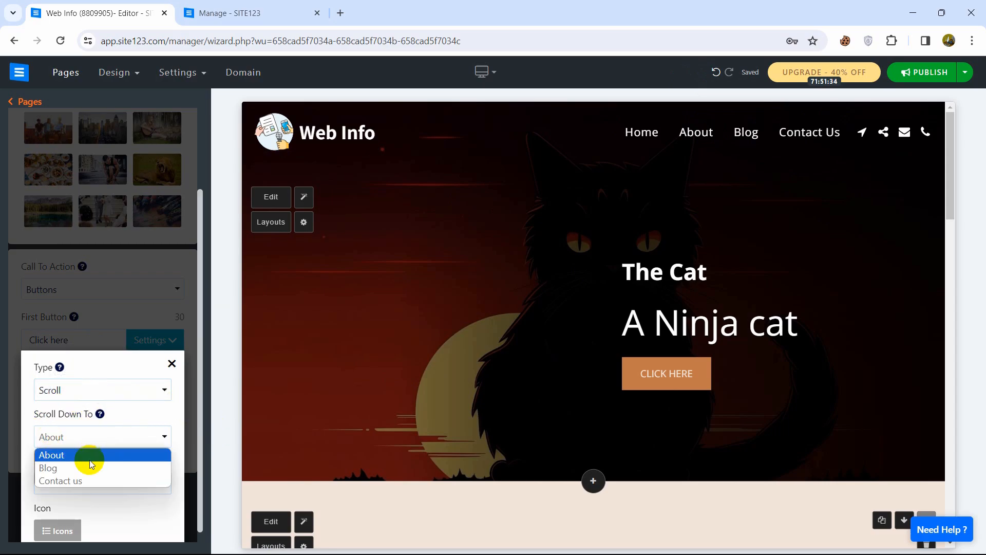
pyautogui.click(91, 480)
pyautogui.click(198, 404)
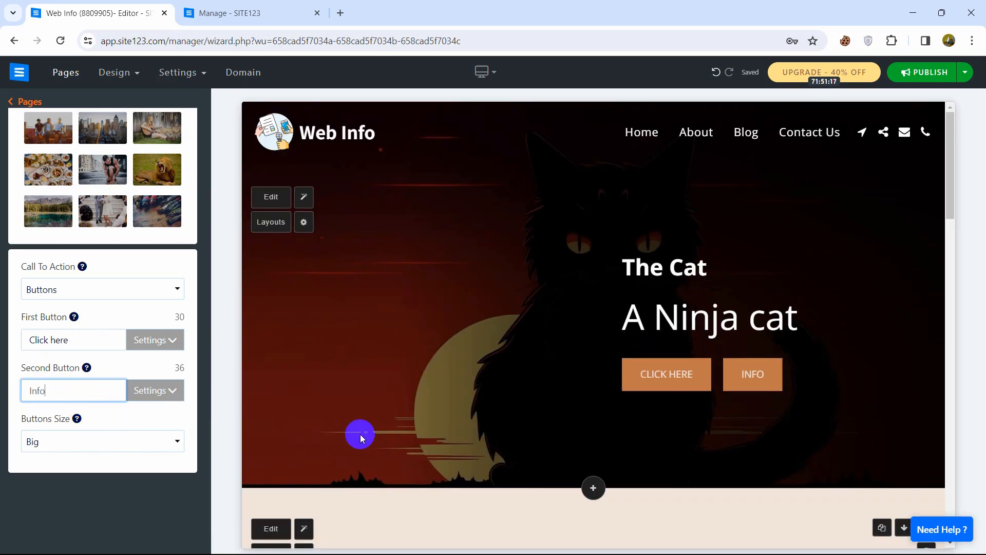
# Try Huge button size, then return the hero buttons to Big.
pyautogui.click(139, 444)
pyautogui.click(93, 480)
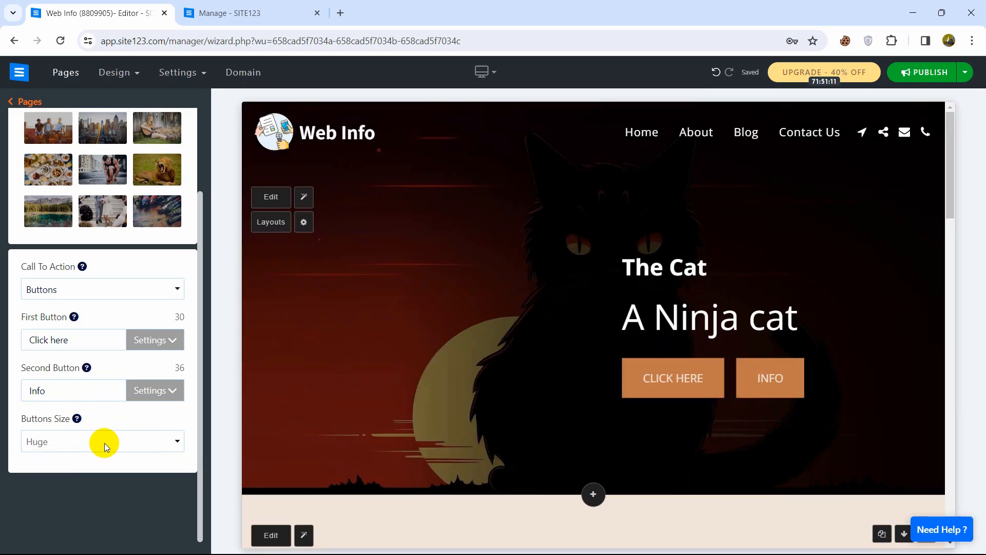
pyautogui.click(104, 446)
pyautogui.click(80, 459)
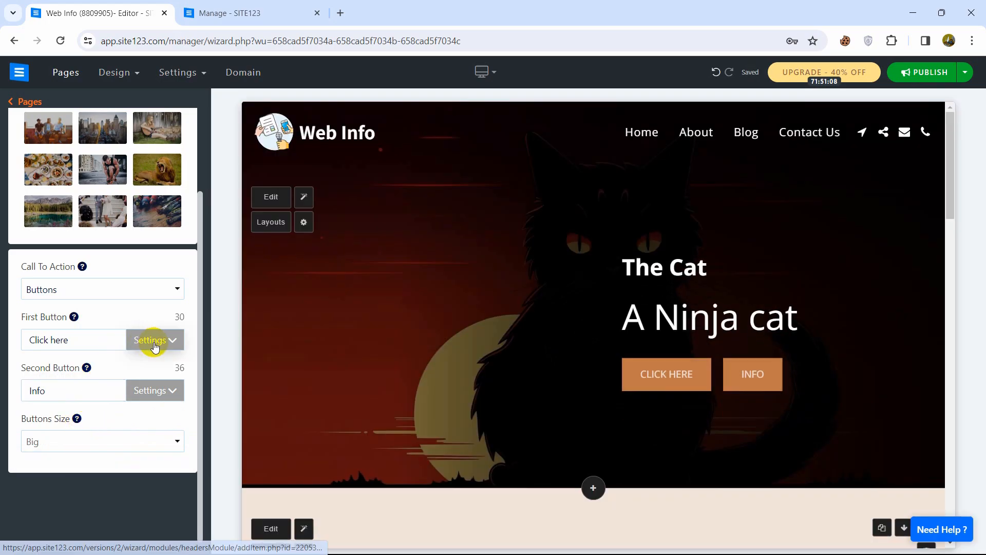
# Reopen the first button's link settings.
pyautogui.click(154, 343)
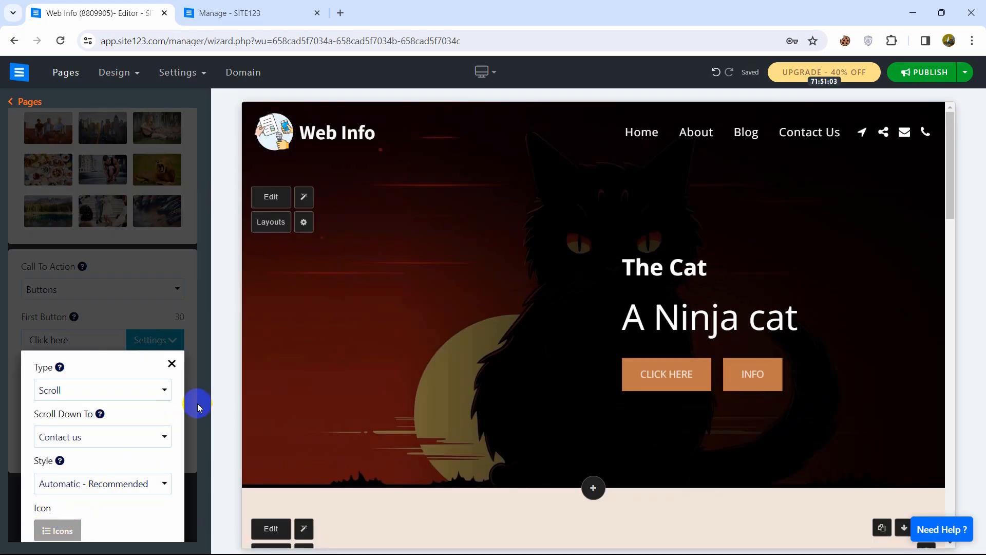
pyautogui.click(197, 408)
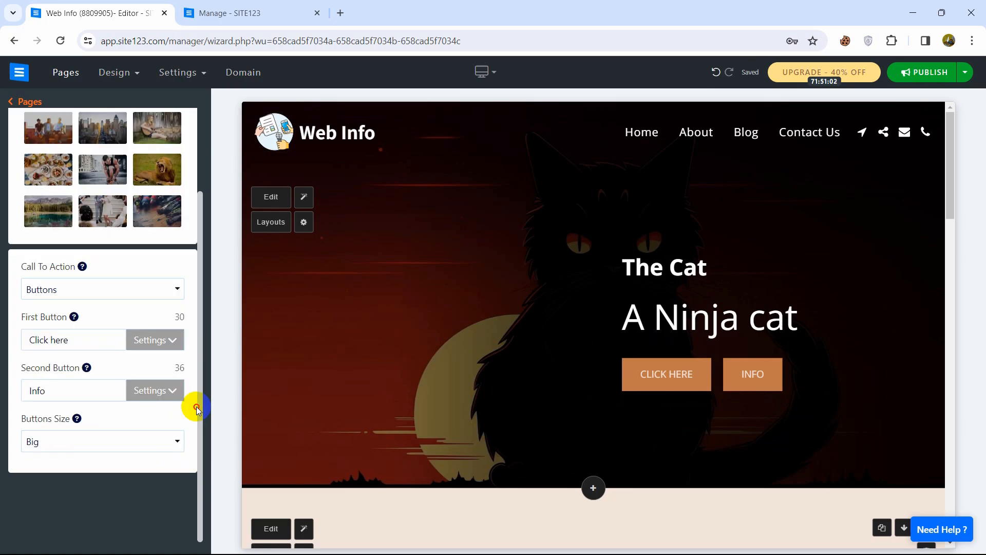
pyautogui.click(149, 340)
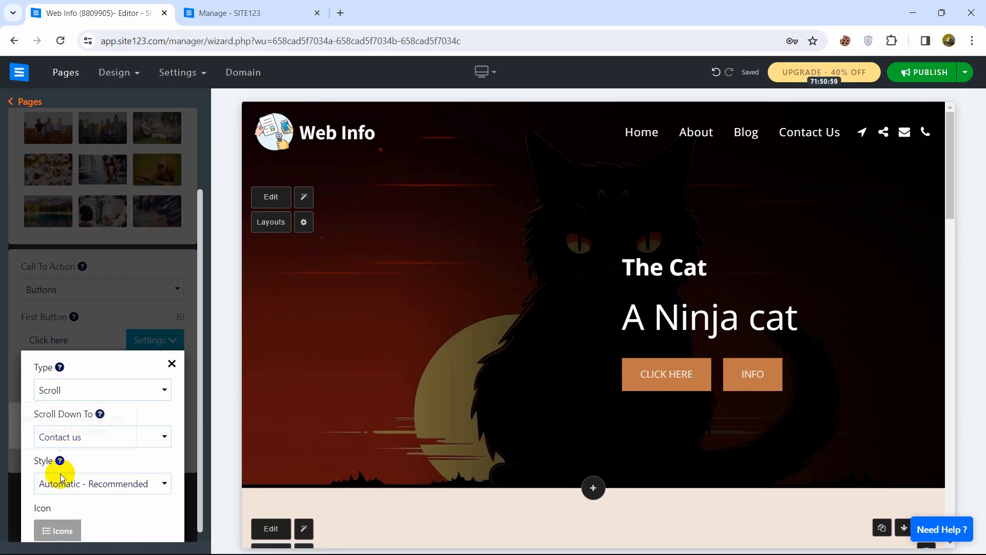
# Give the first button the eye-with-magnifier icon from the Men category.
pyautogui.click(57, 530)
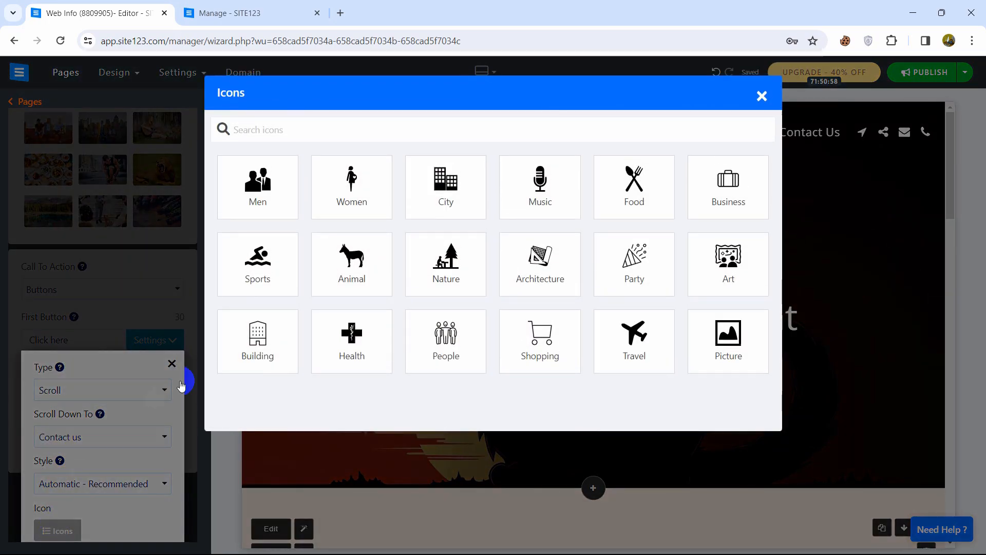
pyautogui.click(270, 184)
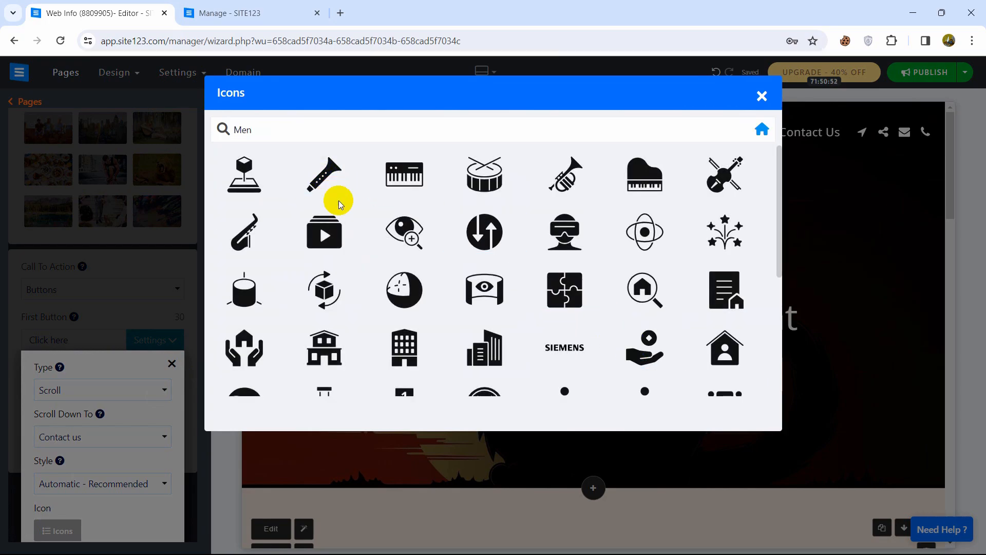
pyautogui.click(390, 224)
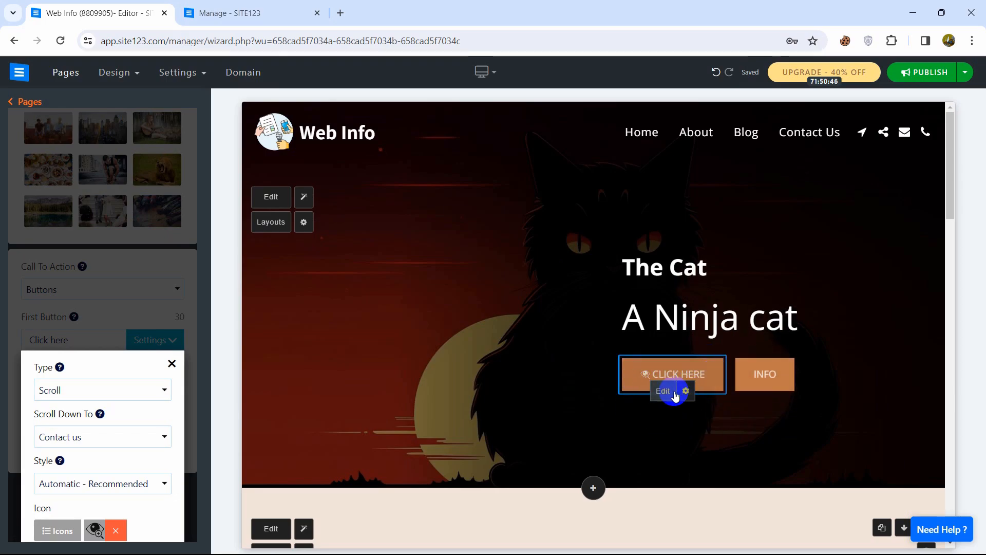
pyautogui.click(666, 391)
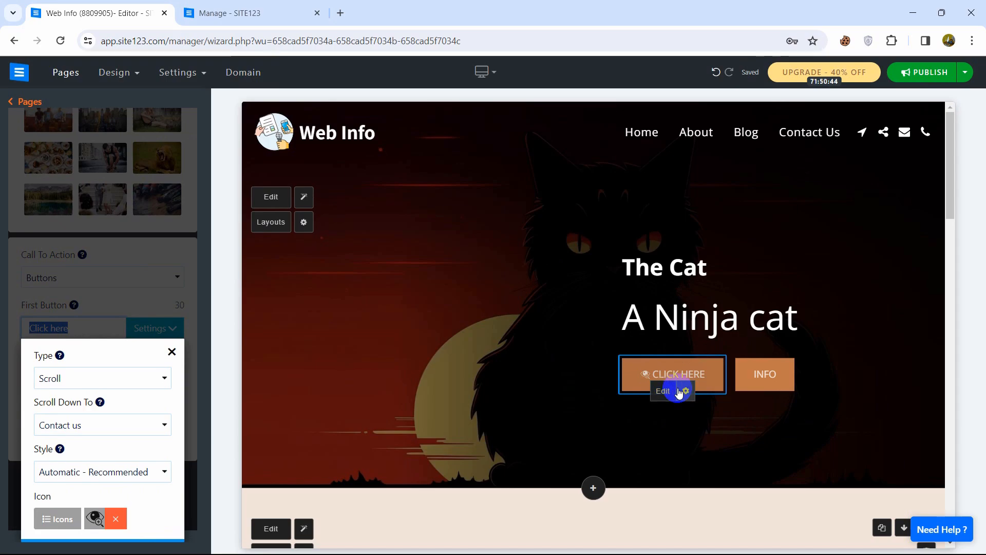
pyautogui.click(687, 391)
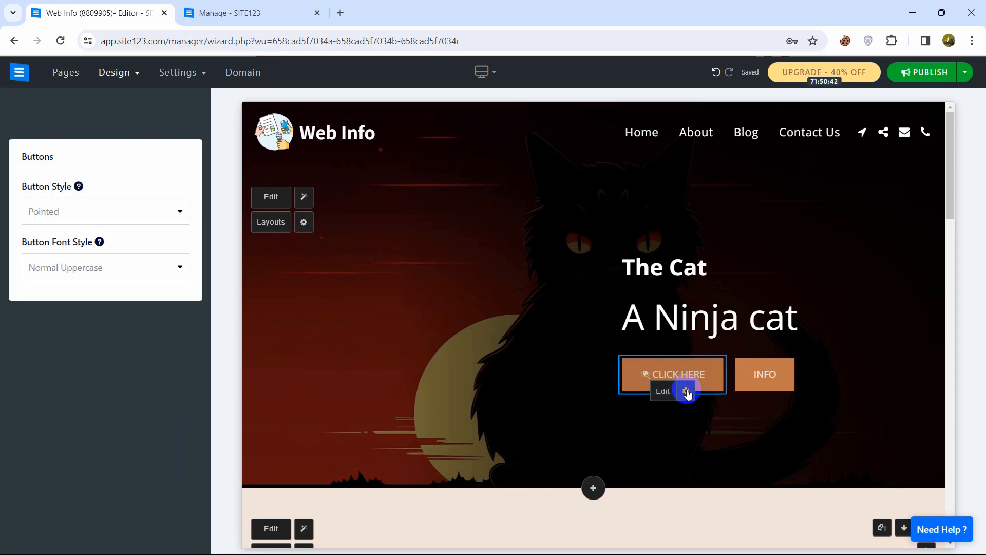
# Switch the buttons to Rounded 3d style with Bold Uppercase lettering.
pyautogui.click(146, 215)
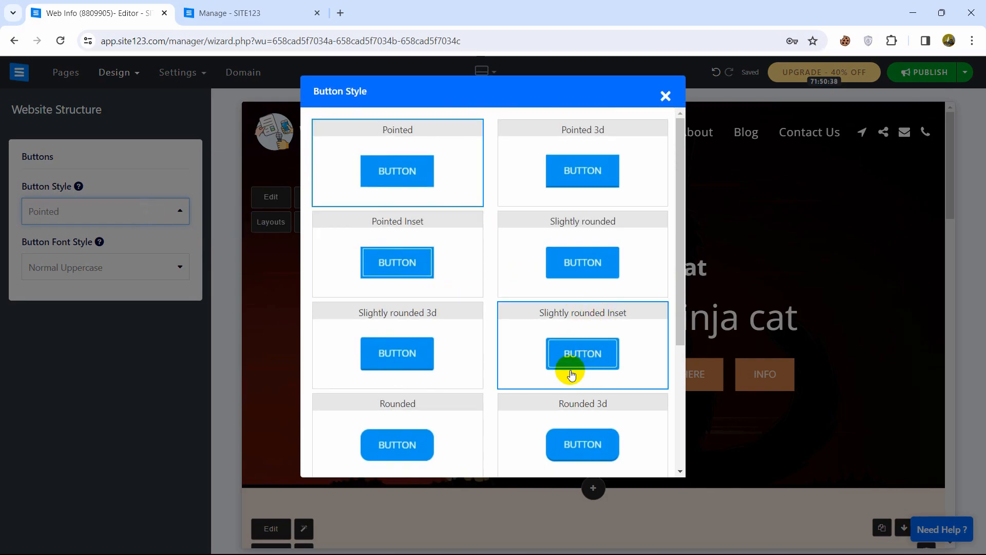
pyautogui.moveTo(681, 302); pyautogui.dragTo(688, 403)
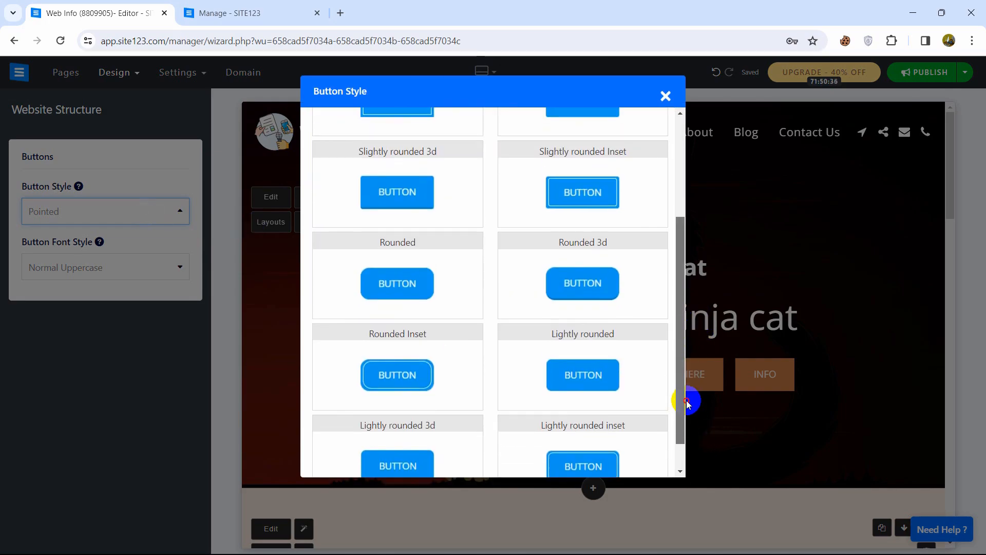
pyautogui.click(590, 296)
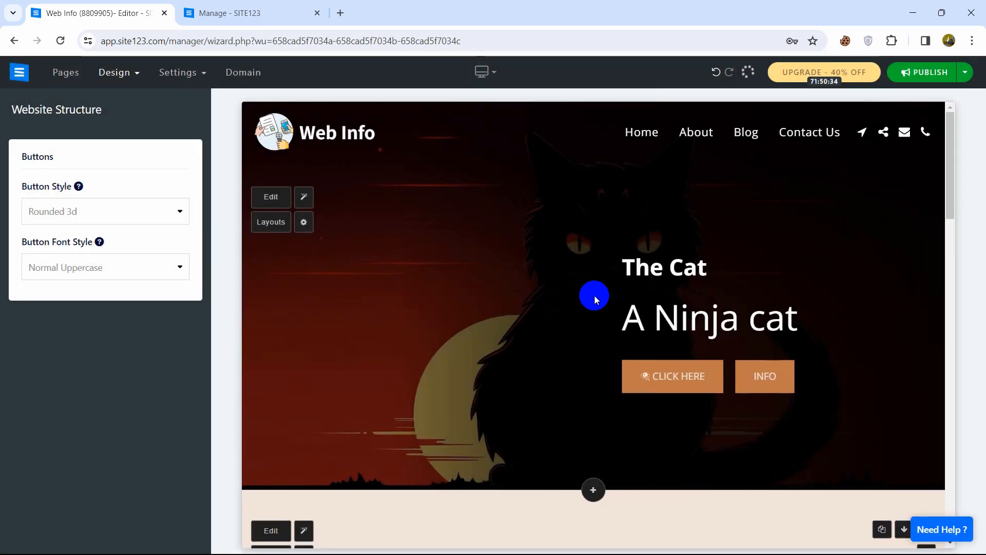
pyautogui.click(110, 277)
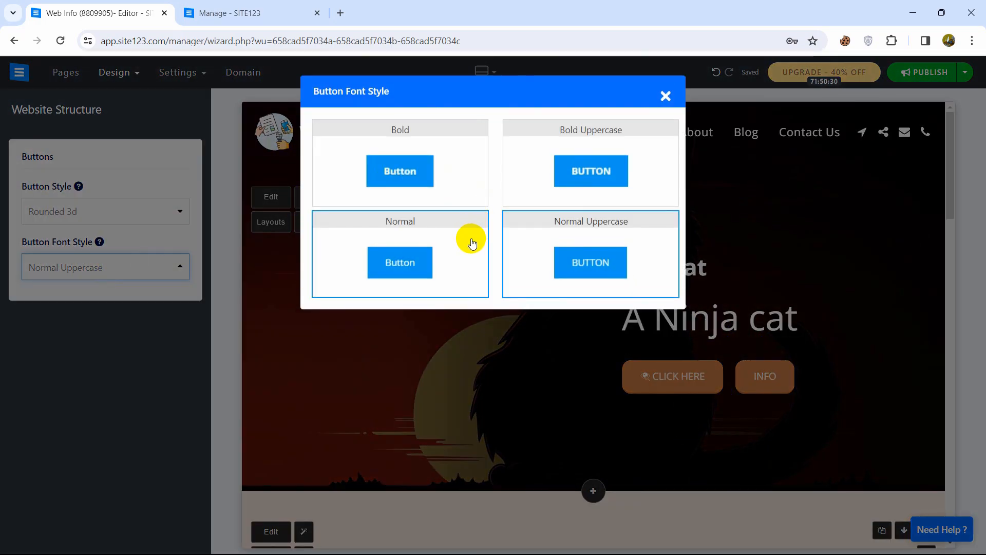
pyautogui.click(581, 162)
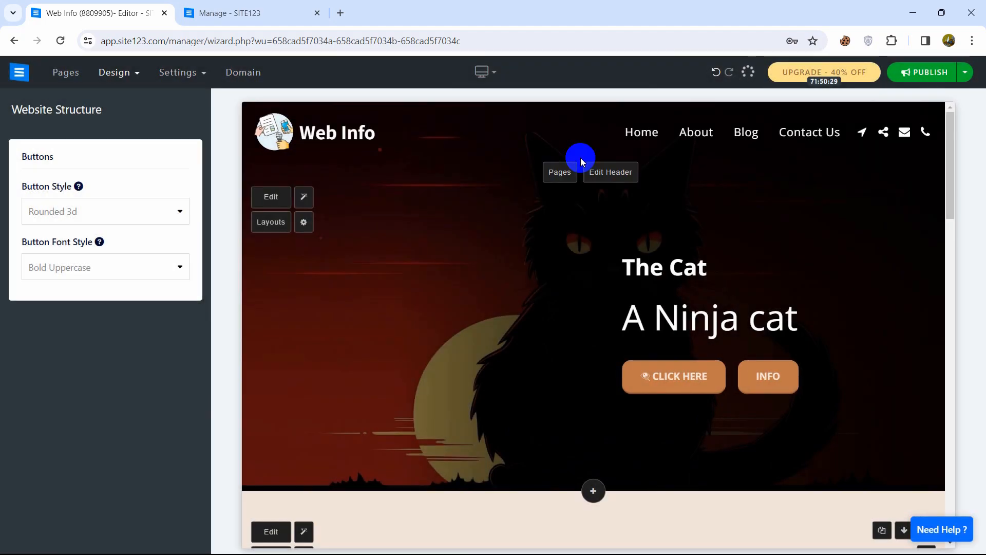
pyautogui.click(766, 383)
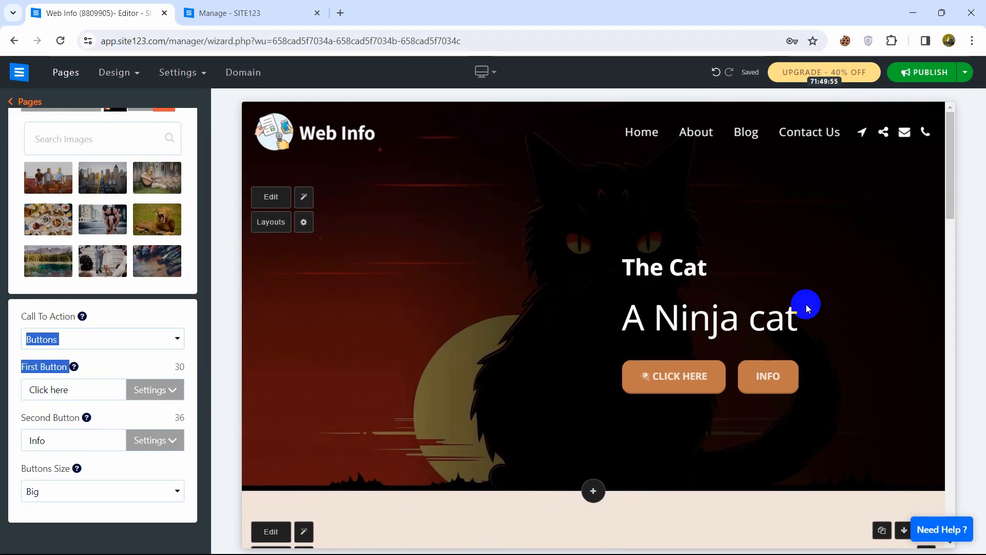
pyautogui.click(805, 304)
pyautogui.click(402, 323)
pyautogui.click(648, 392)
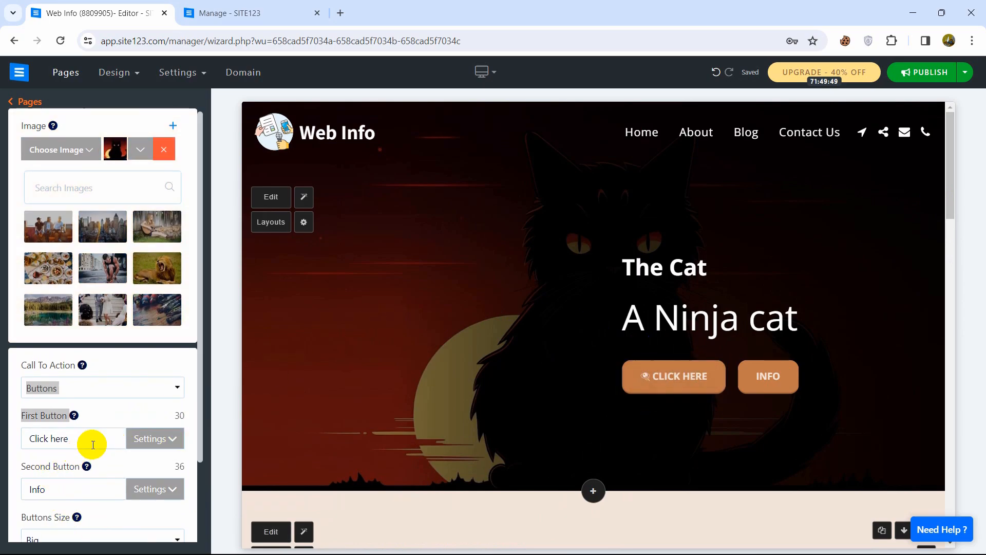
pyautogui.click(162, 441)
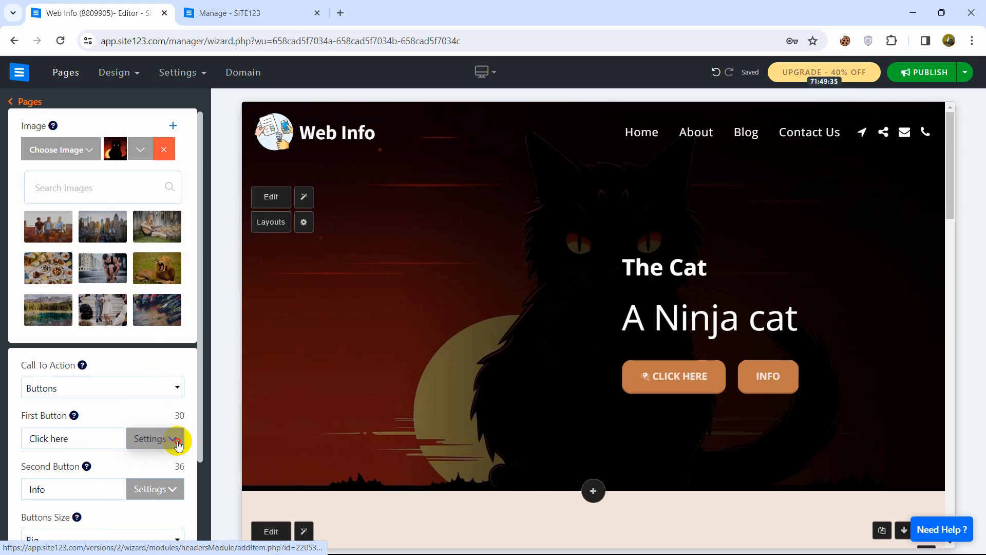
pyautogui.click(175, 440)
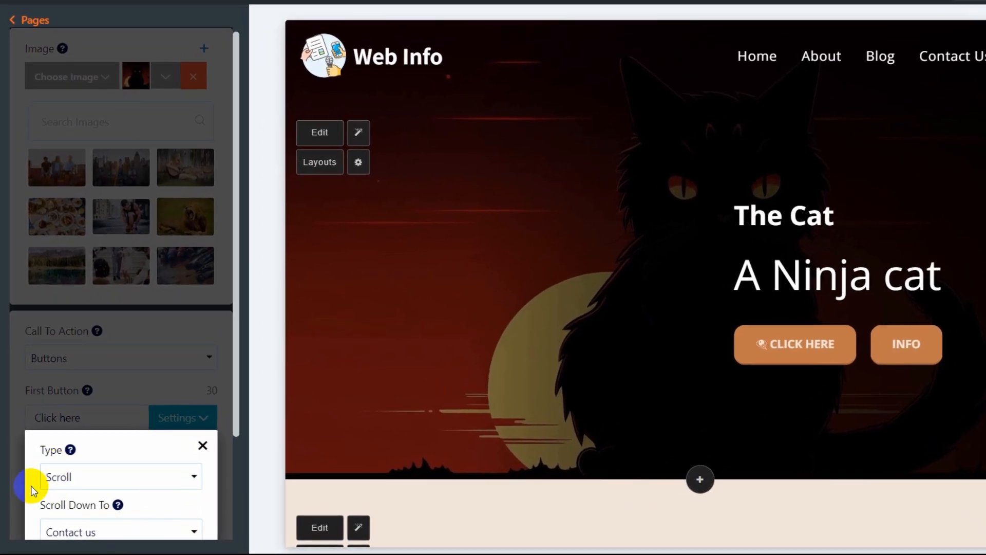
pyautogui.scroll(-2, 48, 382)
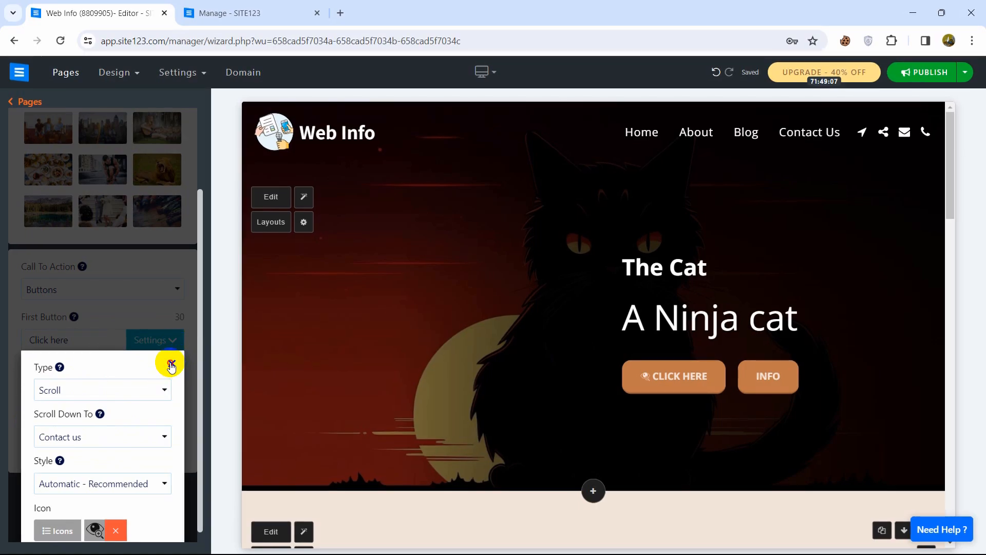
pyautogui.click(171, 364)
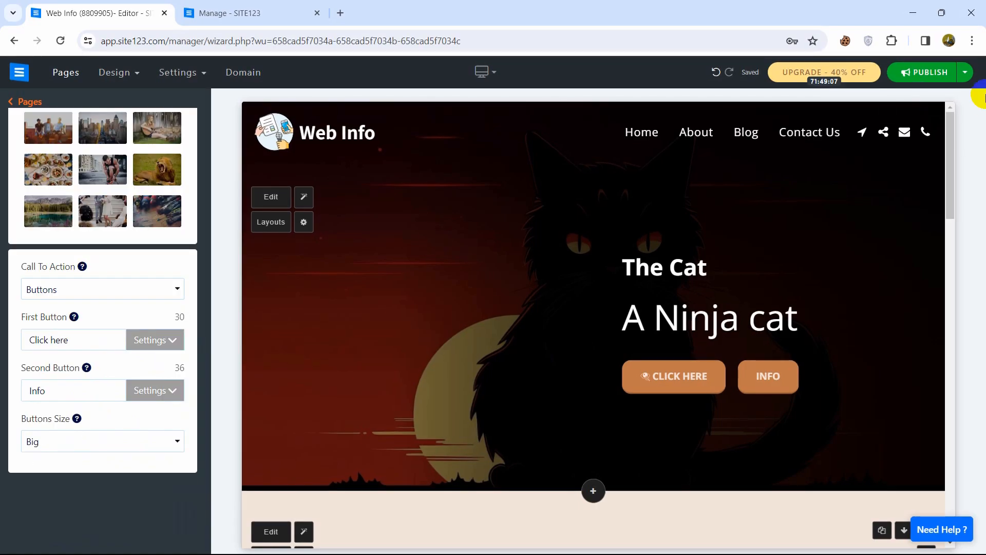
pyautogui.click(641, 372)
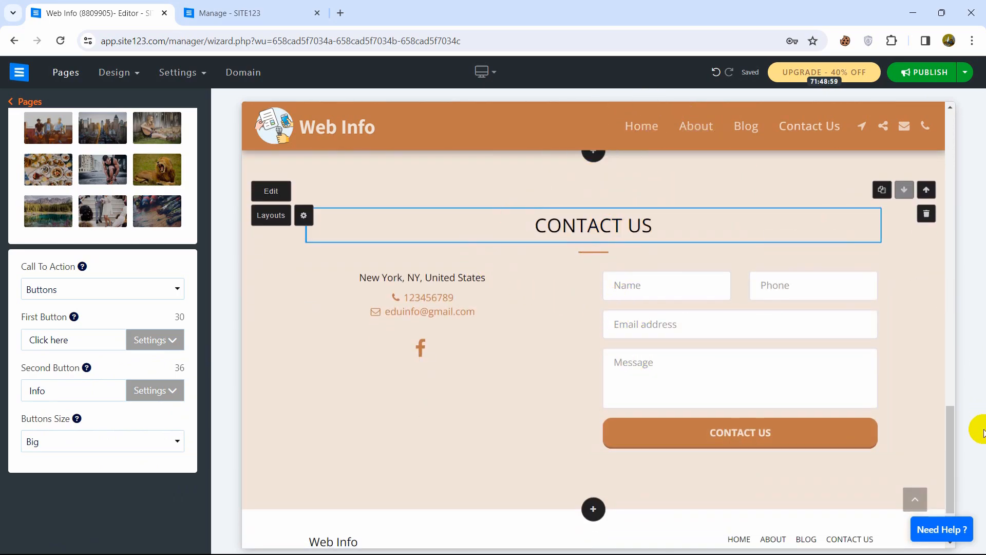
pyautogui.moveTo(948, 467); pyautogui.dragTo(935, 173)
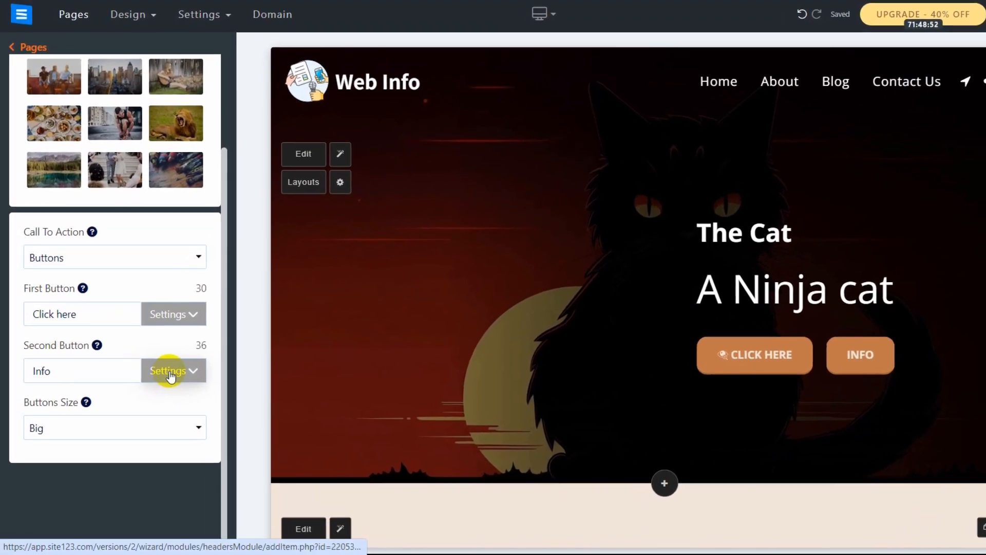
# Make the INFO button redirect to the Blog page in a new window.
pyautogui.click(171, 374)
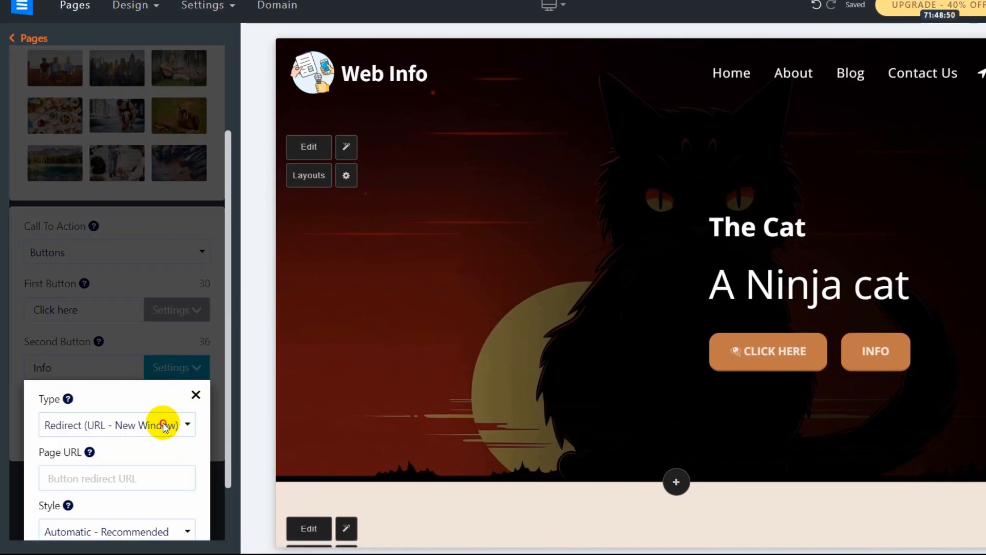
pyautogui.click(164, 425)
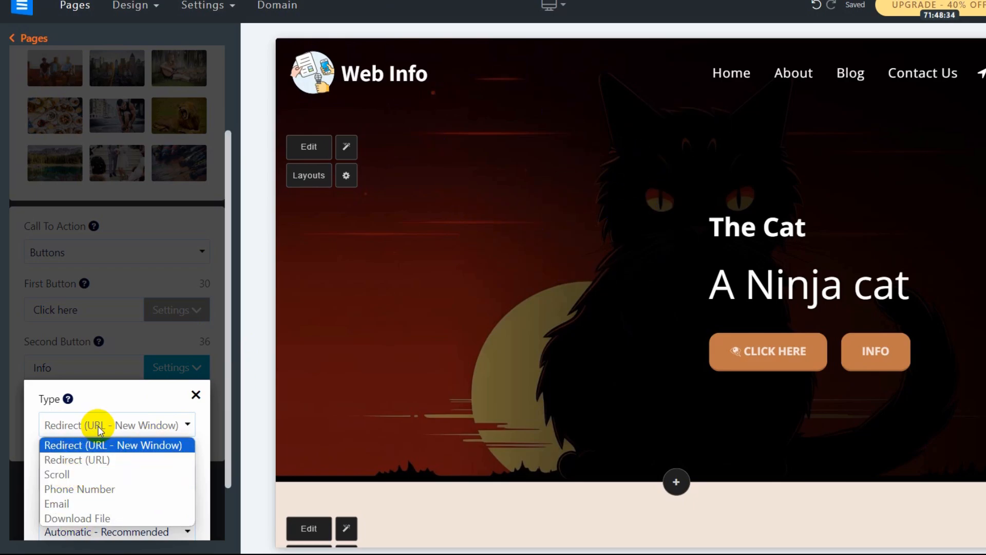
pyautogui.click(112, 444)
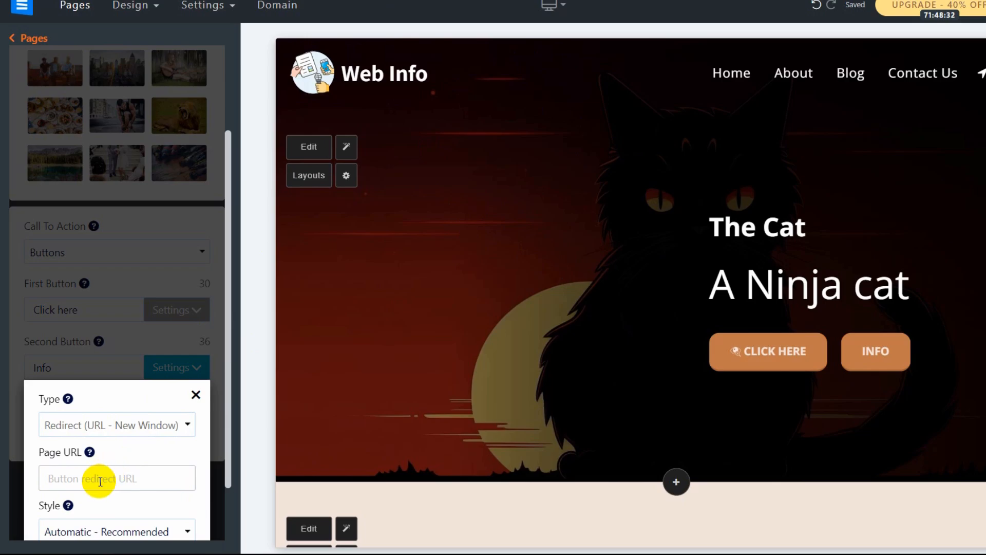
pyautogui.click(100, 482)
pyautogui.scroll(-2, 139, 410)
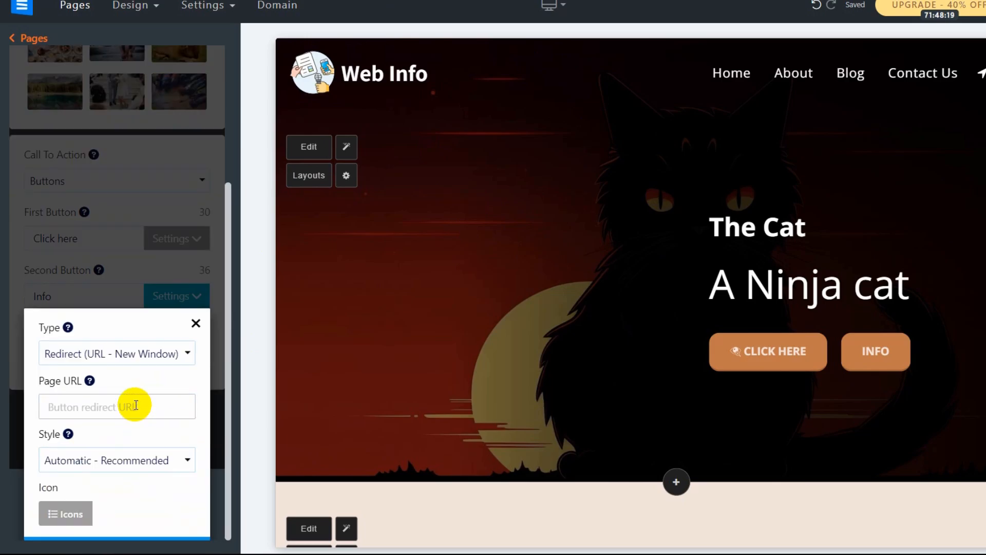
pyautogui.click(136, 405)
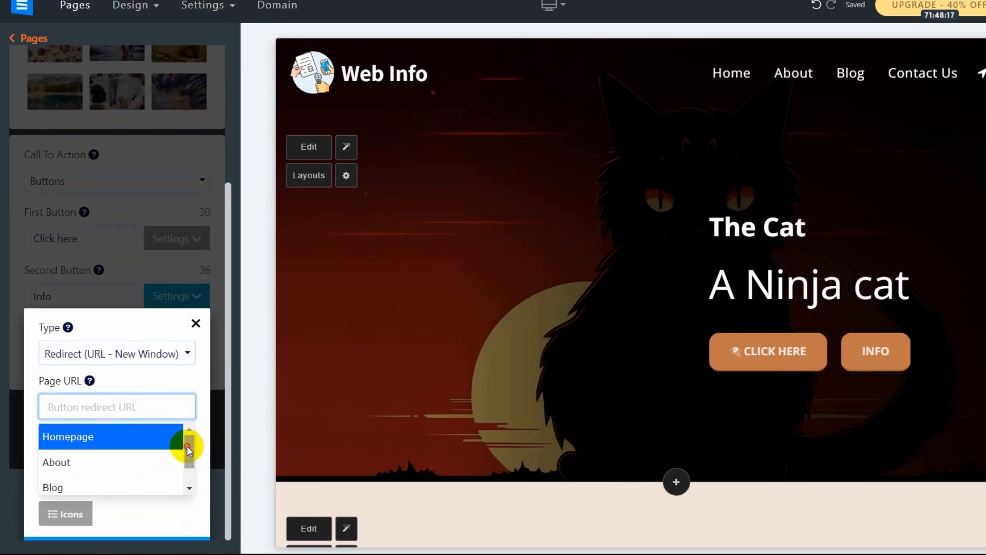
pyautogui.moveTo(187, 450); pyautogui.dragTo(183, 429)
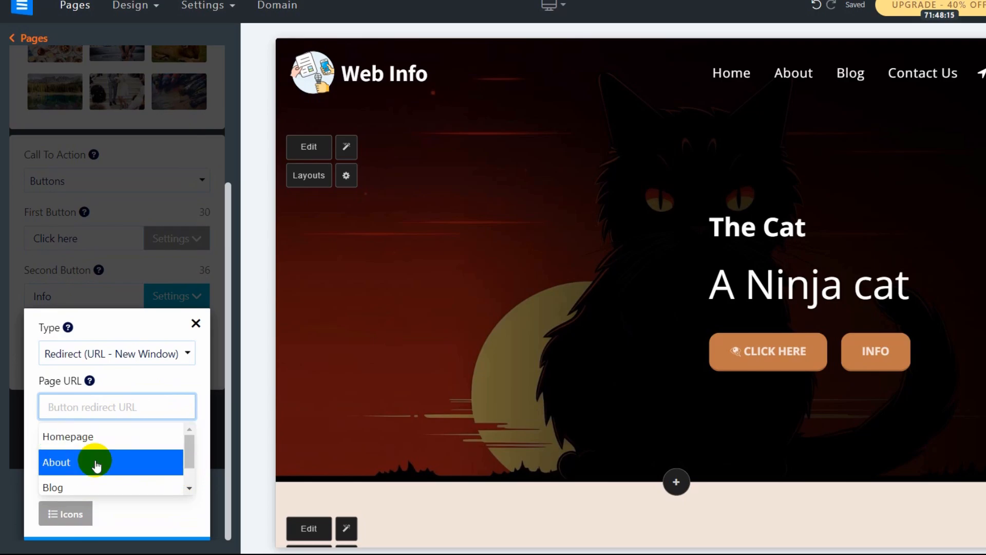
pyautogui.click(56, 483)
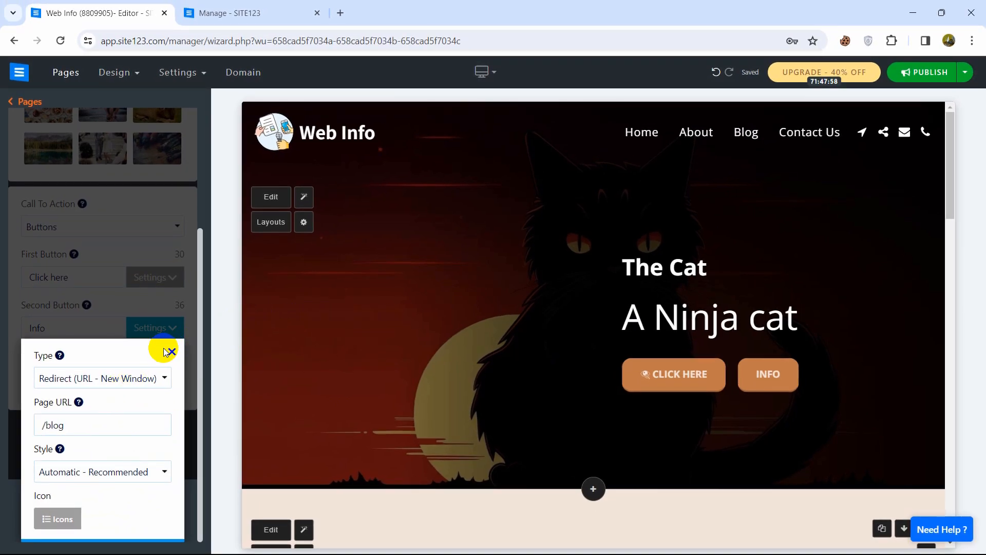
pyautogui.click(172, 354)
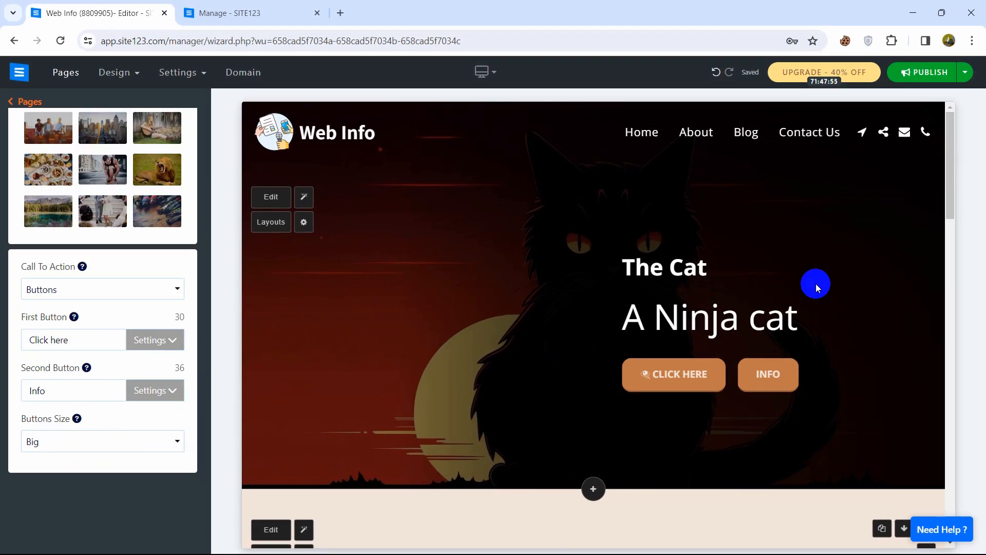
# Test INFO opening the Blog in a new tab, close that tab, and scroll to About.
pyautogui.click(766, 376)
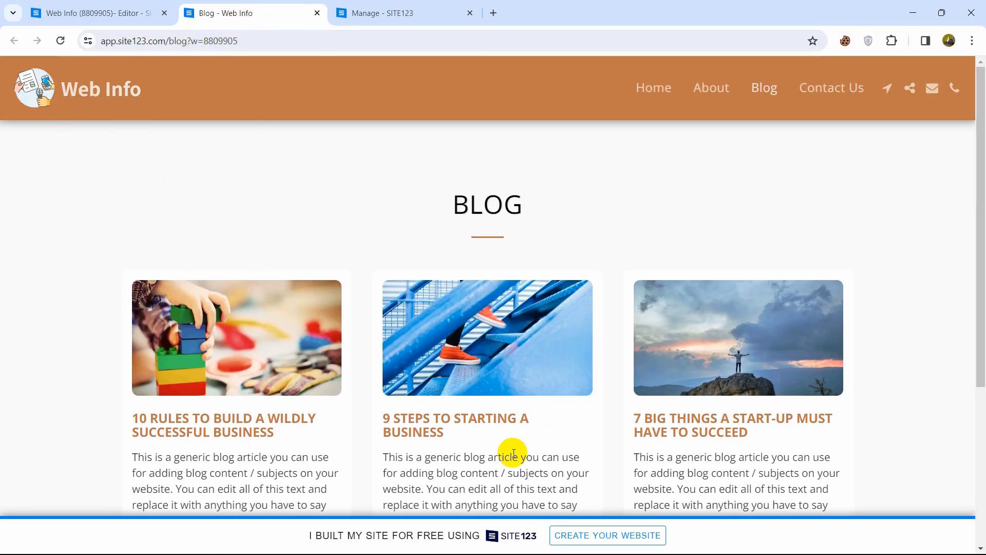
pyautogui.click(94, 7)
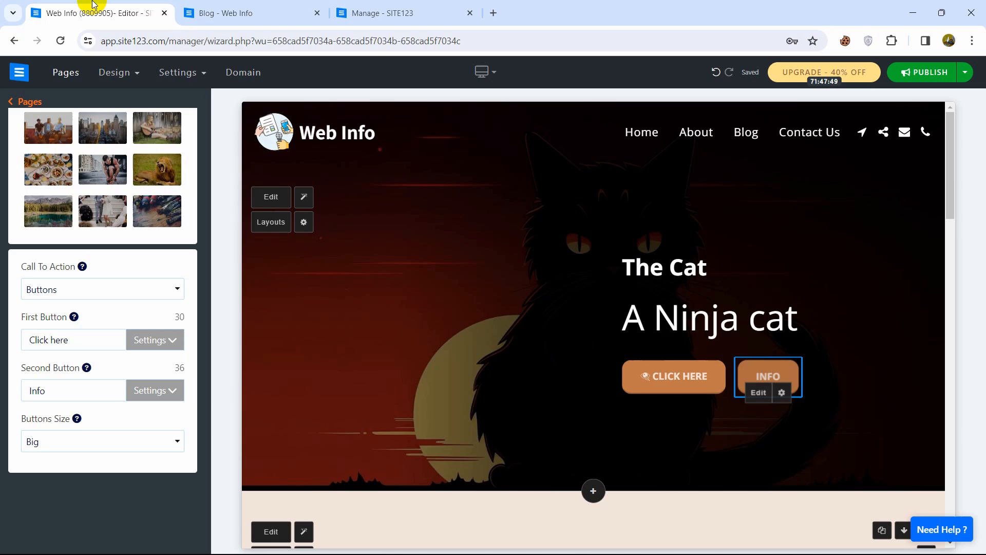
pyautogui.click(316, 13)
pyautogui.moveTo(948, 165); pyautogui.dragTo(962, 214)
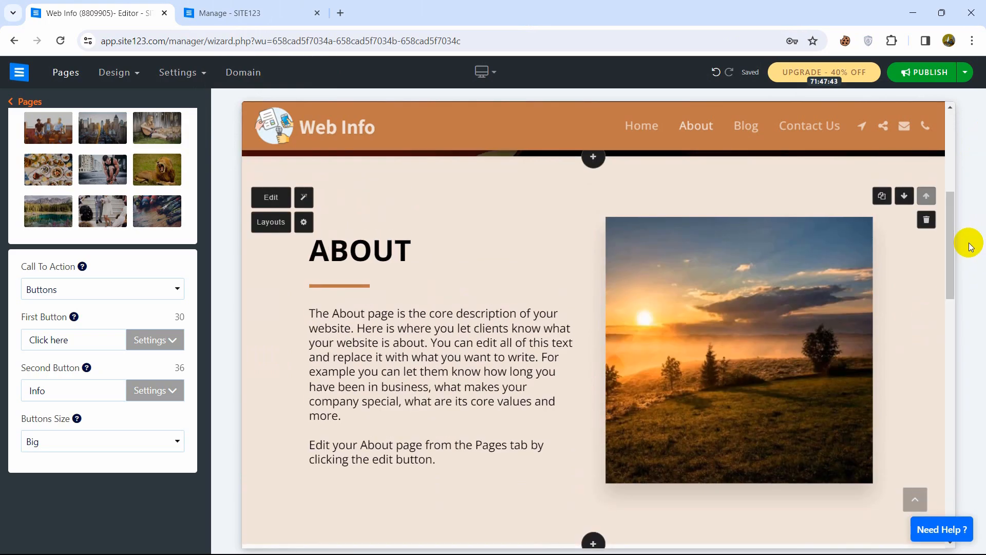
# Start a stock image search for 'nature' from the About paragraph.
pyautogui.click(444, 351)
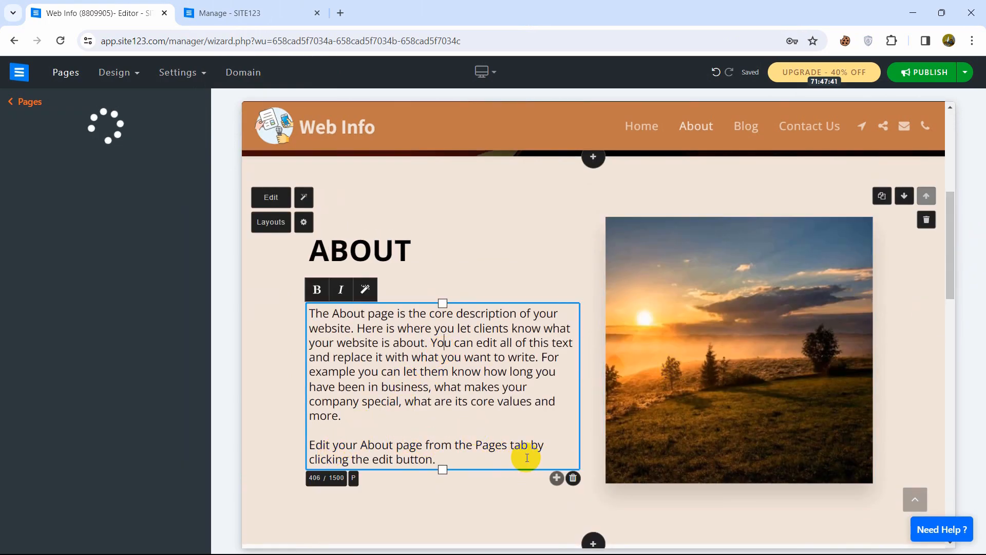
pyautogui.click(174, 267)
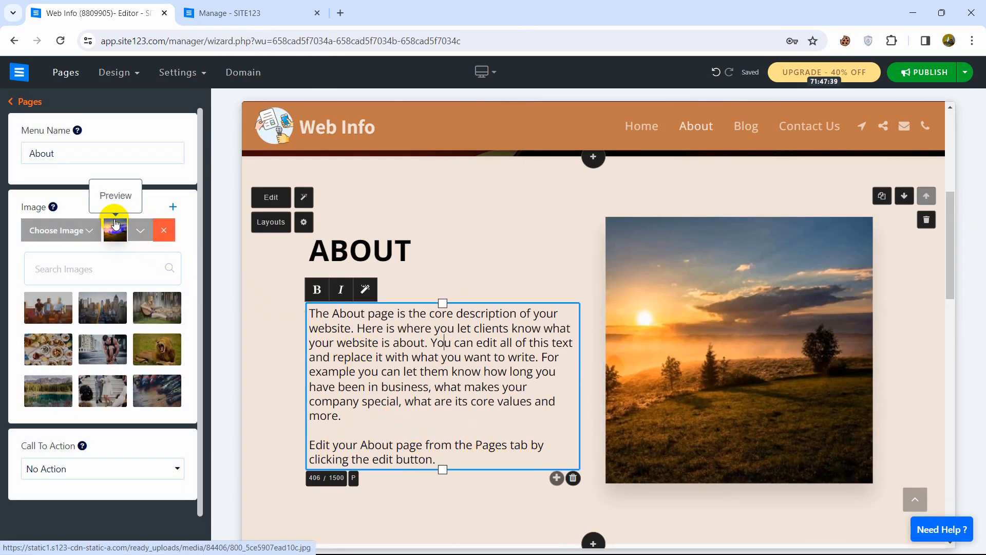
pyautogui.write('nature')
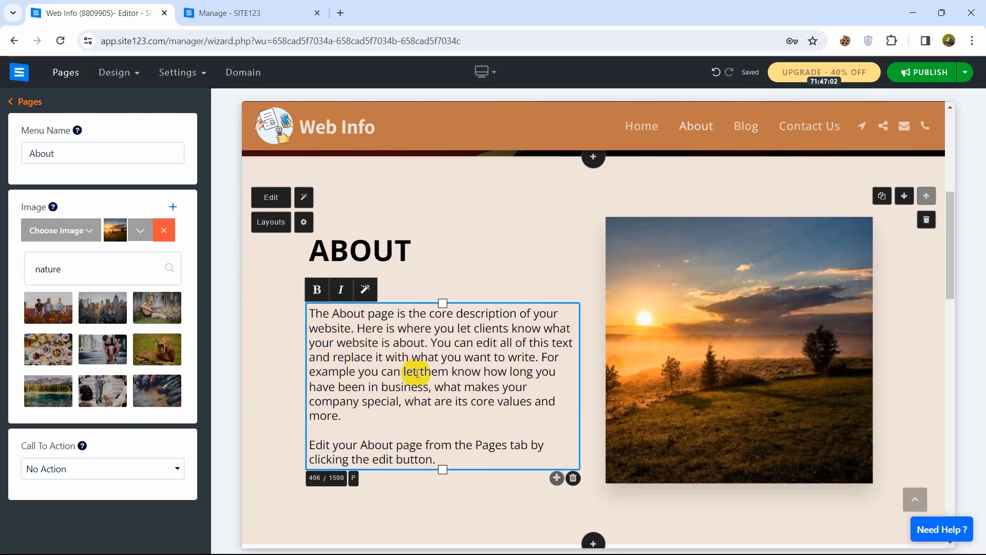
# Give the About section a black background, 65% minimum height and the text layout without divider.
pyautogui.click(304, 229)
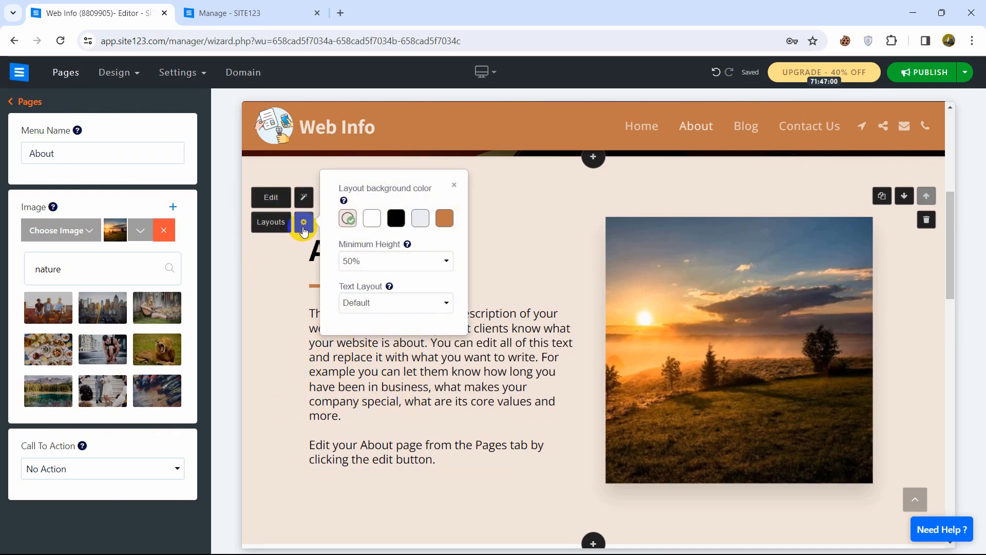
pyautogui.click(394, 220)
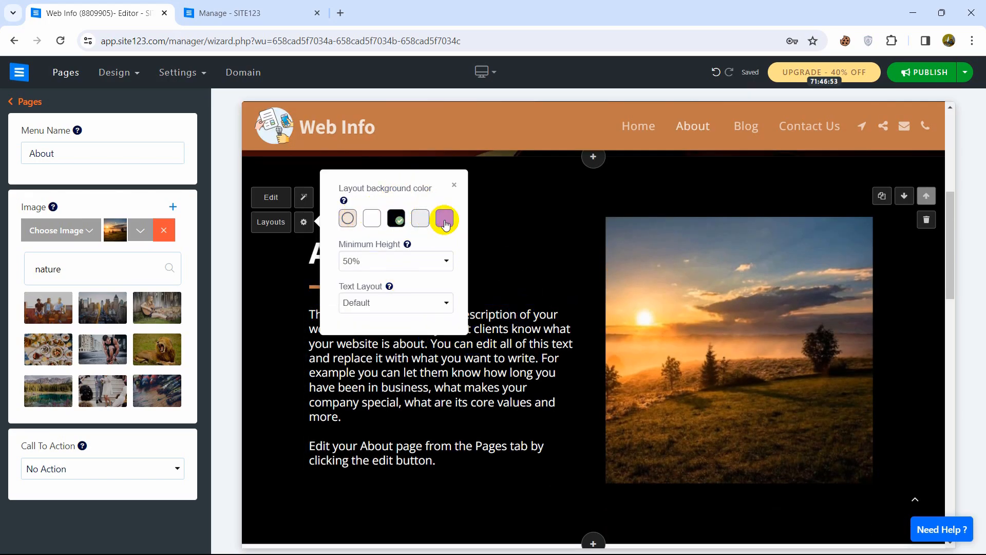
pyautogui.click(359, 261)
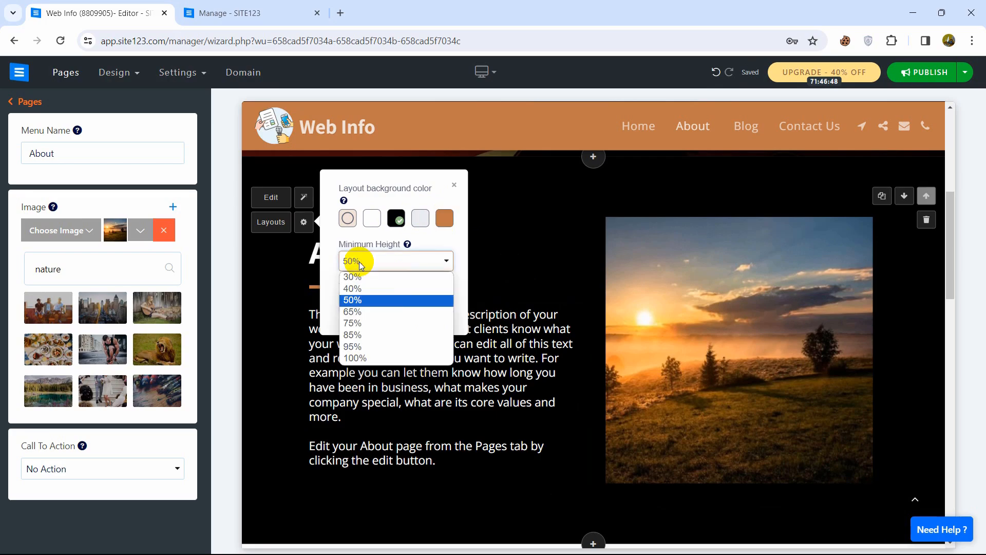
pyautogui.click(359, 308)
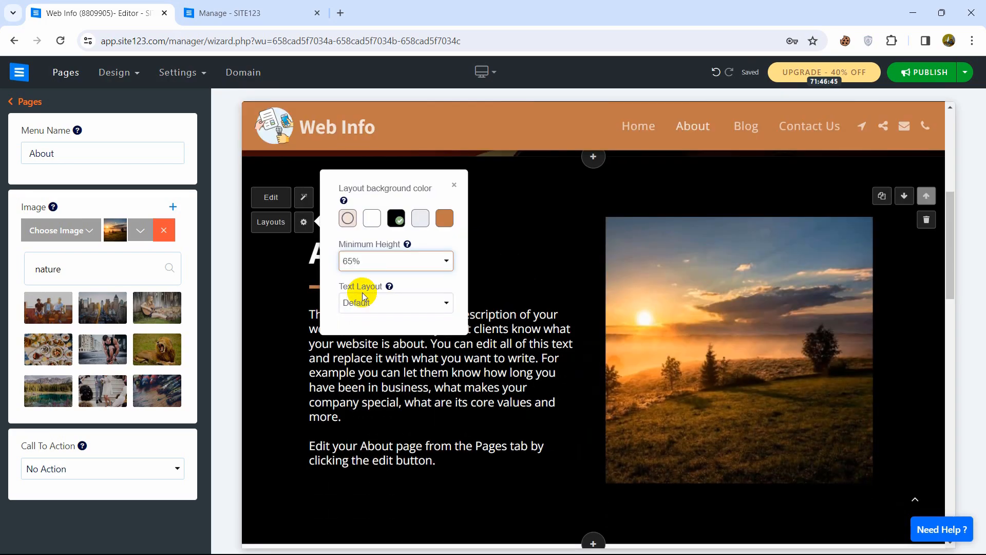
pyautogui.click(363, 305)
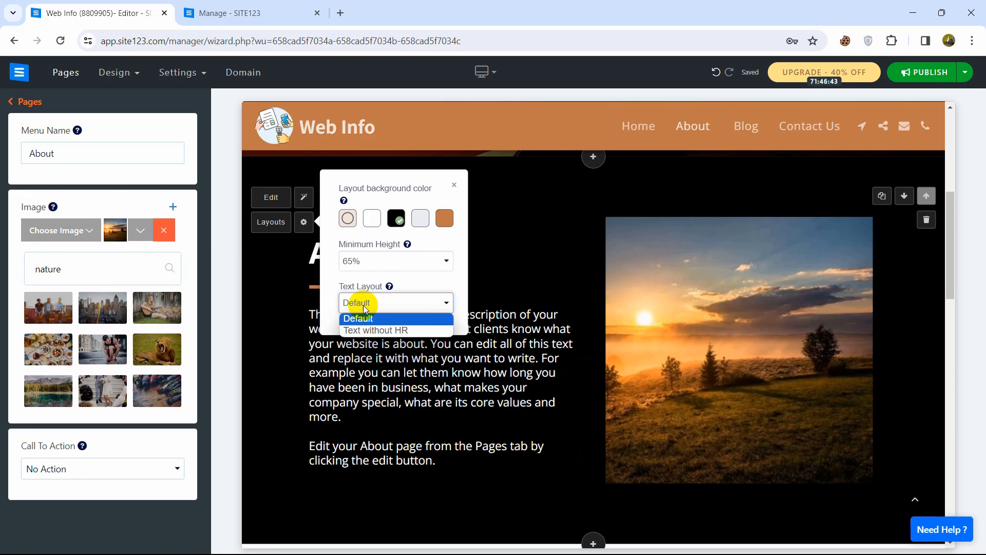
pyautogui.click(370, 330)
pyautogui.click(551, 242)
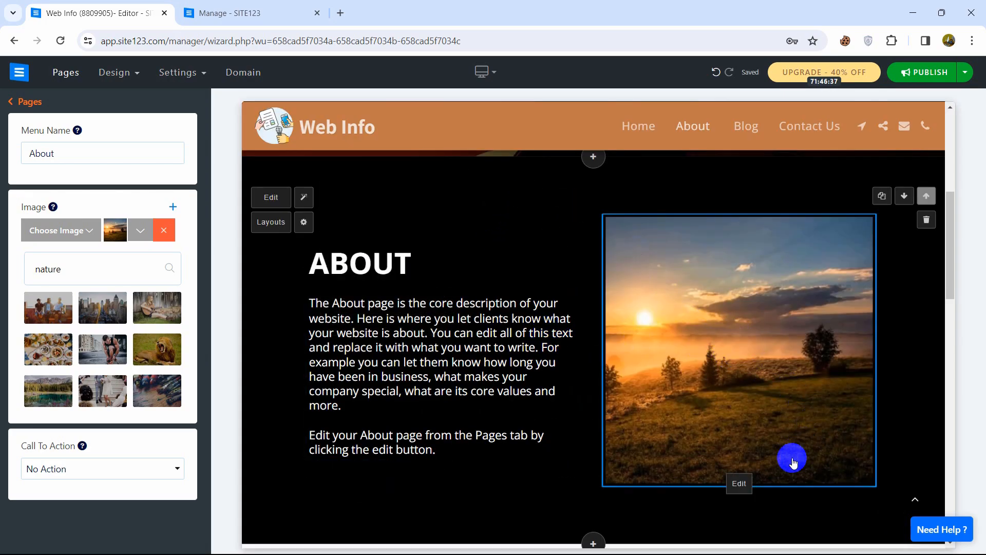
pyautogui.click(738, 483)
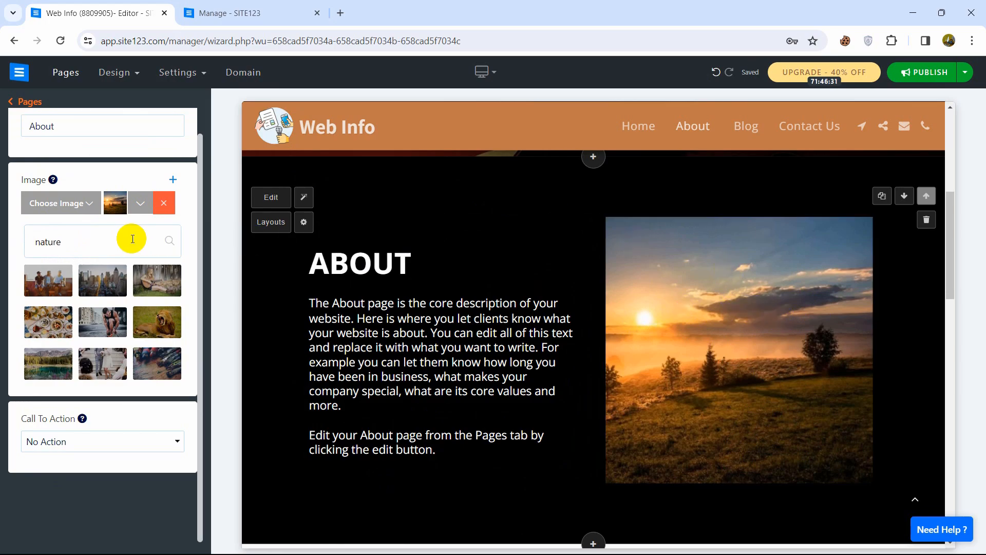
# Swap the About section's sunset image for the HD-wallpaper blue cat file uploaded from Downloads.
pyautogui.click(165, 202)
pyautogui.click(69, 204)
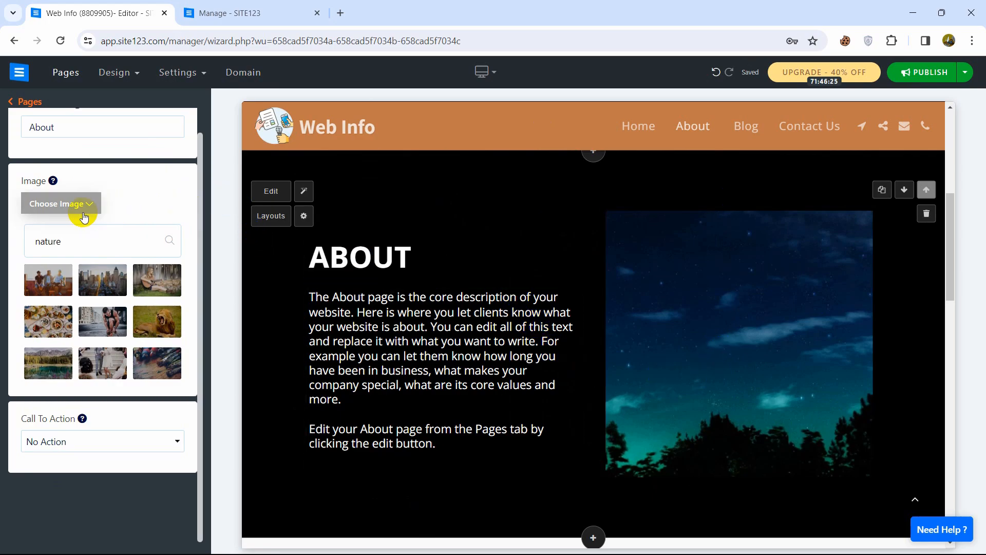
pyautogui.click(82, 205)
pyautogui.click(79, 204)
pyautogui.click(76, 204)
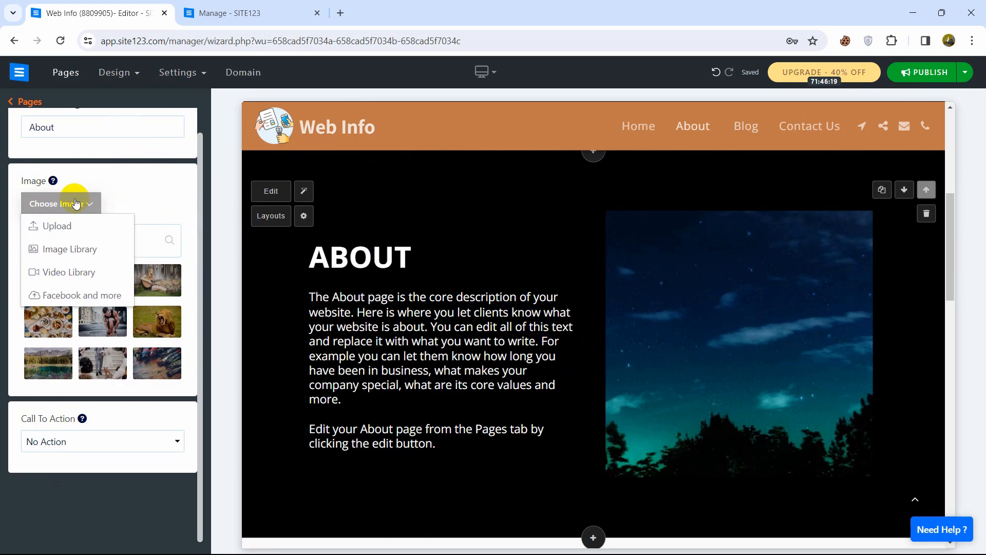
pyautogui.click(75, 227)
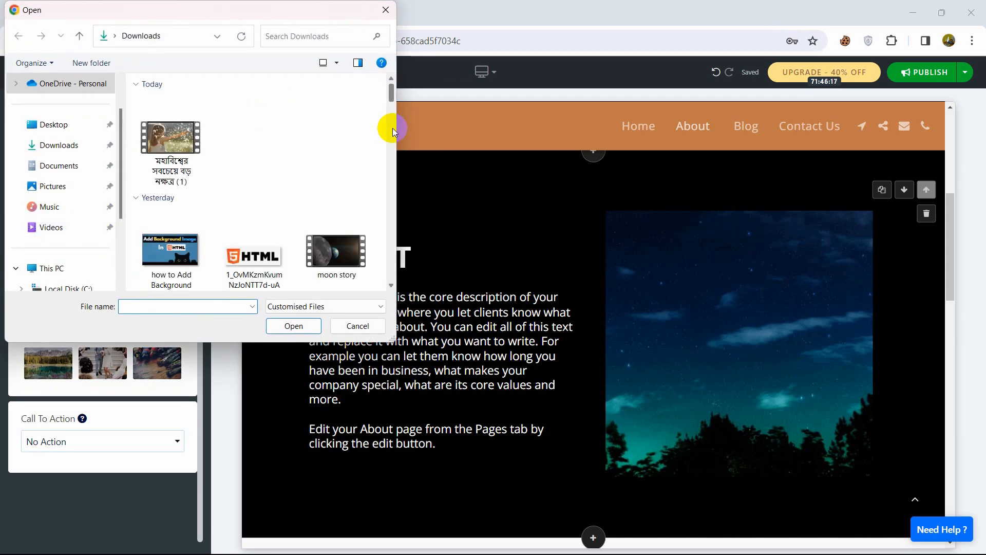
pyautogui.moveTo(391, 95); pyautogui.dragTo(391, 109)
pyautogui.click(143, 193)
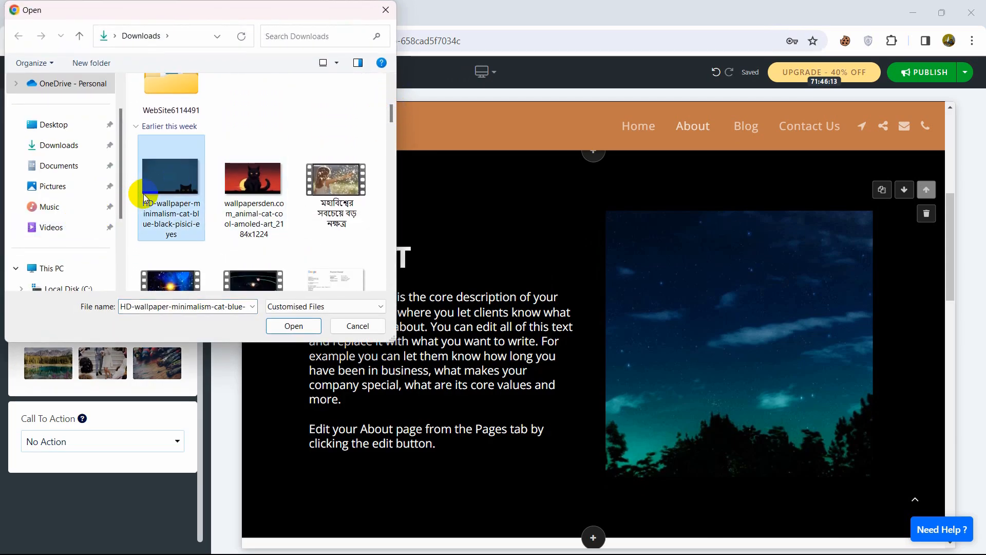
pyautogui.click(283, 326)
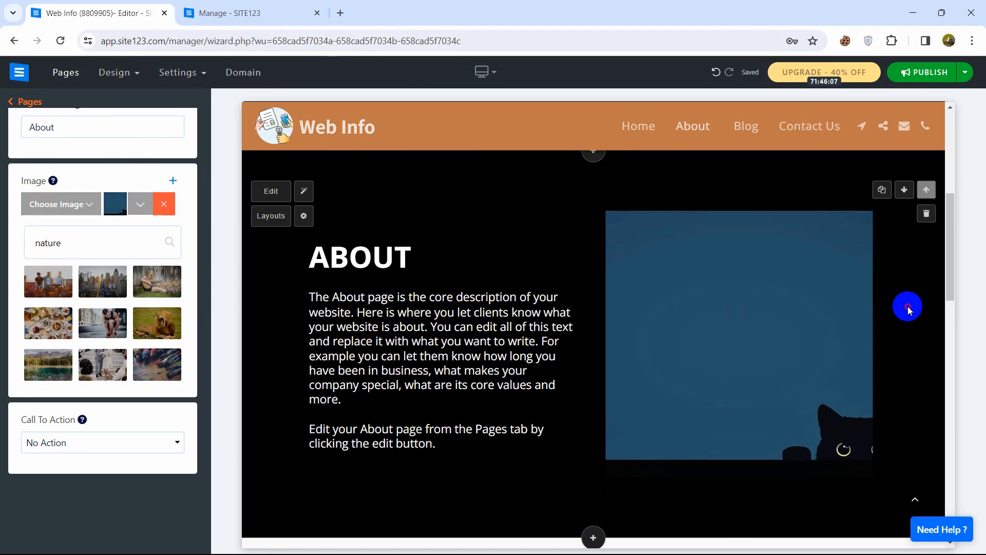
pyautogui.click(485, 296)
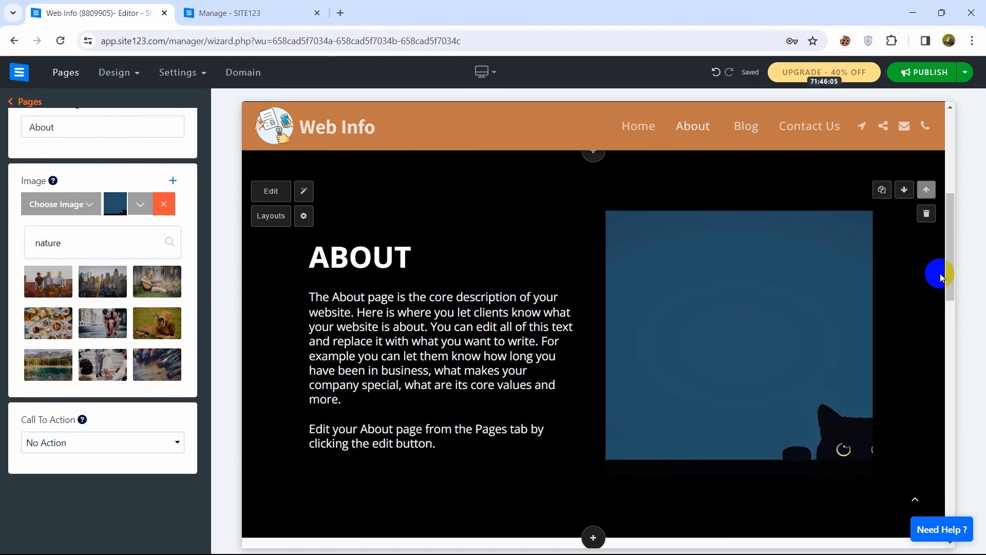
pyautogui.moveTo(954, 294); pyautogui.dragTo(896, 136)
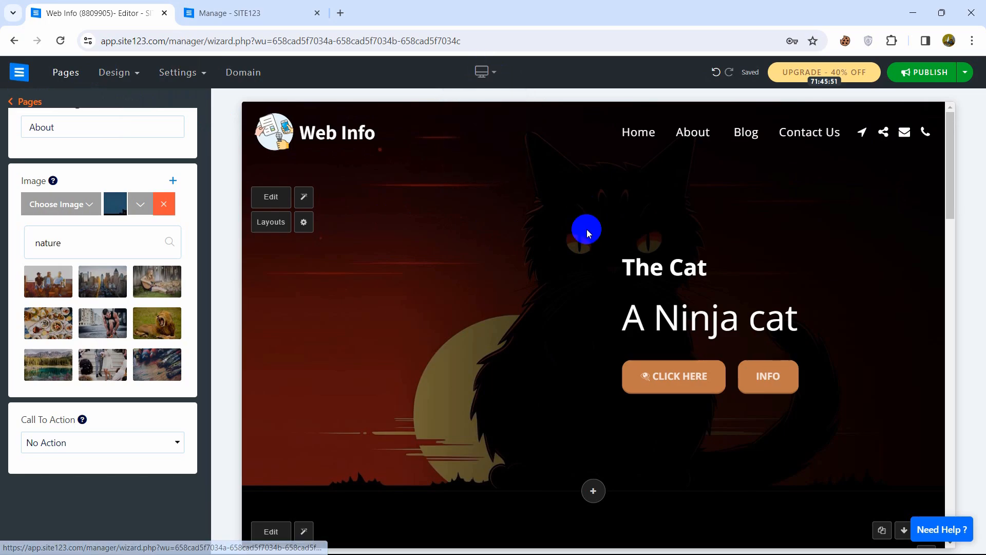
pyautogui.moveTo(483, 68)
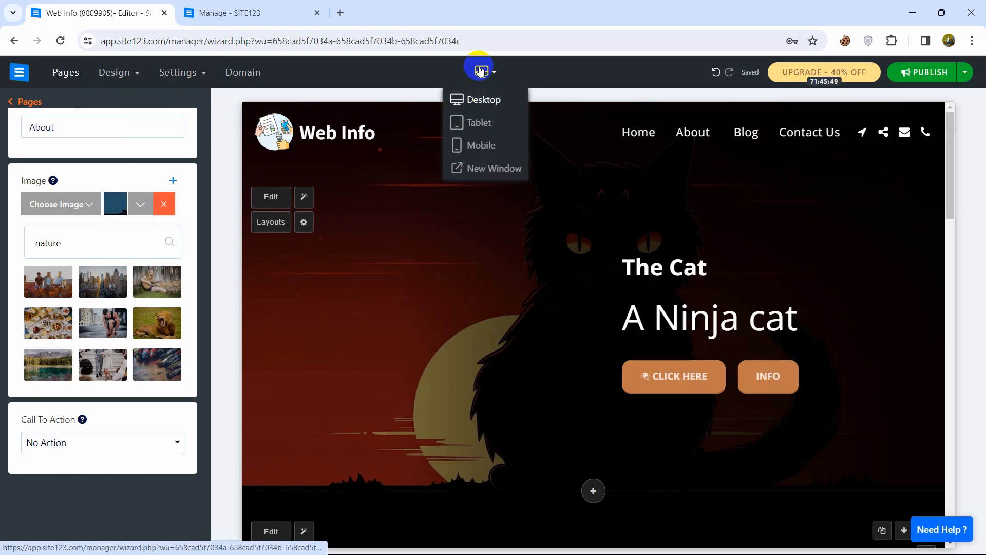
pyautogui.click(481, 123)
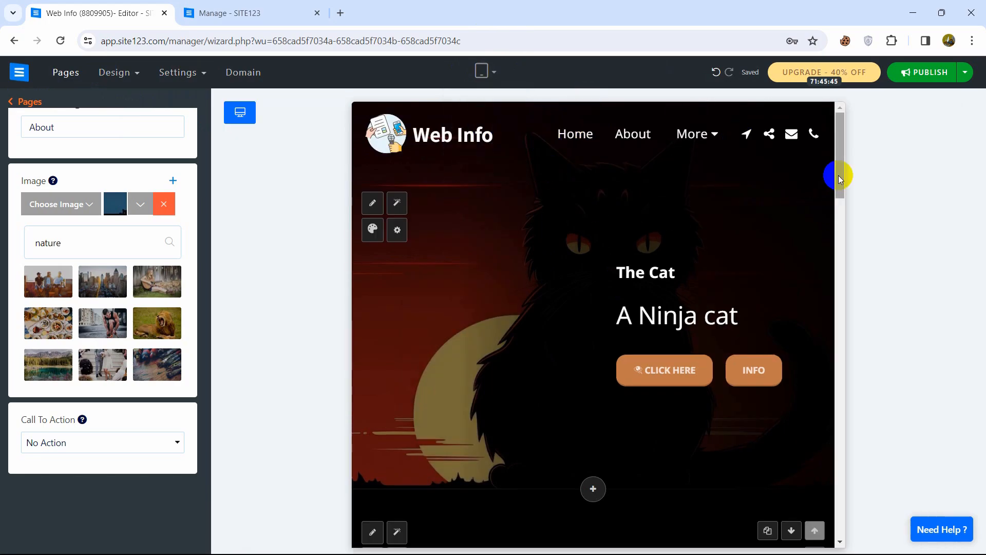
pyautogui.moveTo(840, 178); pyautogui.dragTo(853, 138)
pyautogui.moveTo(488, 73)
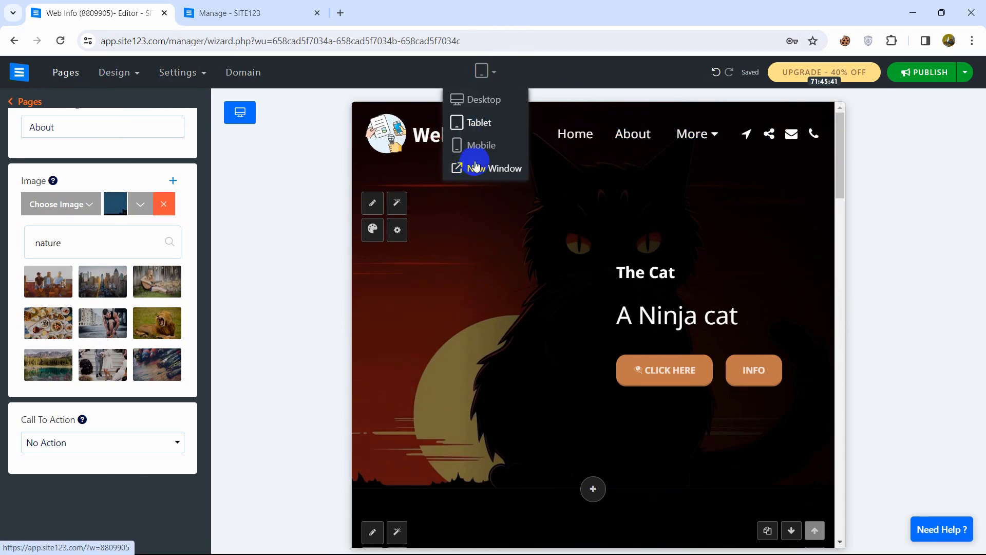
pyautogui.click(485, 145)
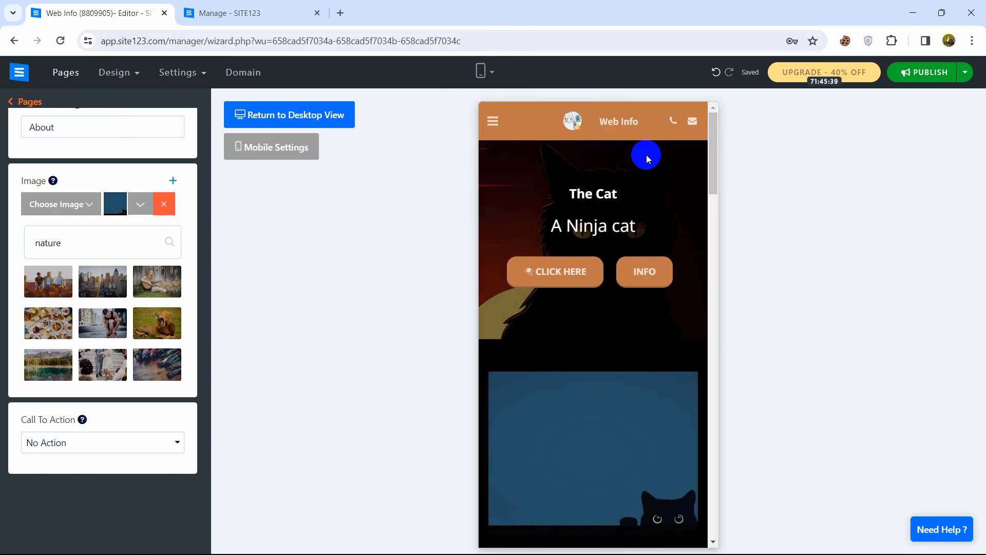
pyautogui.moveTo(712, 167); pyautogui.dragTo(718, 205)
pyautogui.moveTo(718, 245); pyautogui.dragTo(695, 154)
pyautogui.click(497, 124)
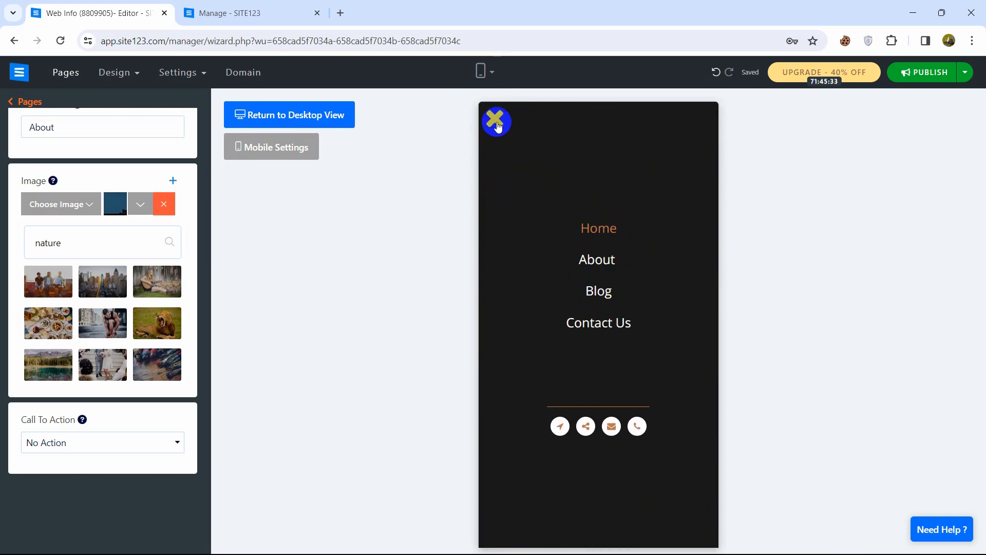
pyautogui.click(496, 118)
pyautogui.click(480, 71)
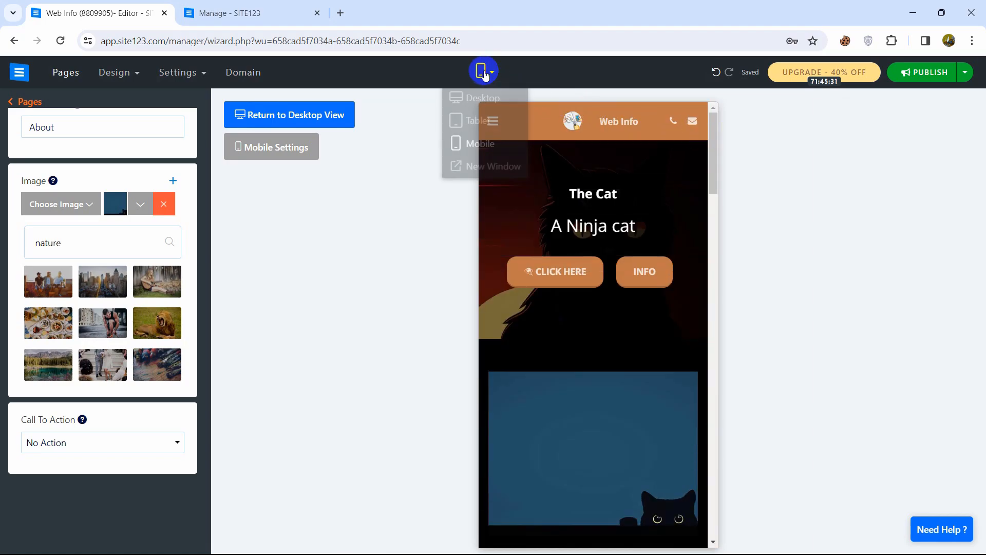
pyautogui.click(485, 100)
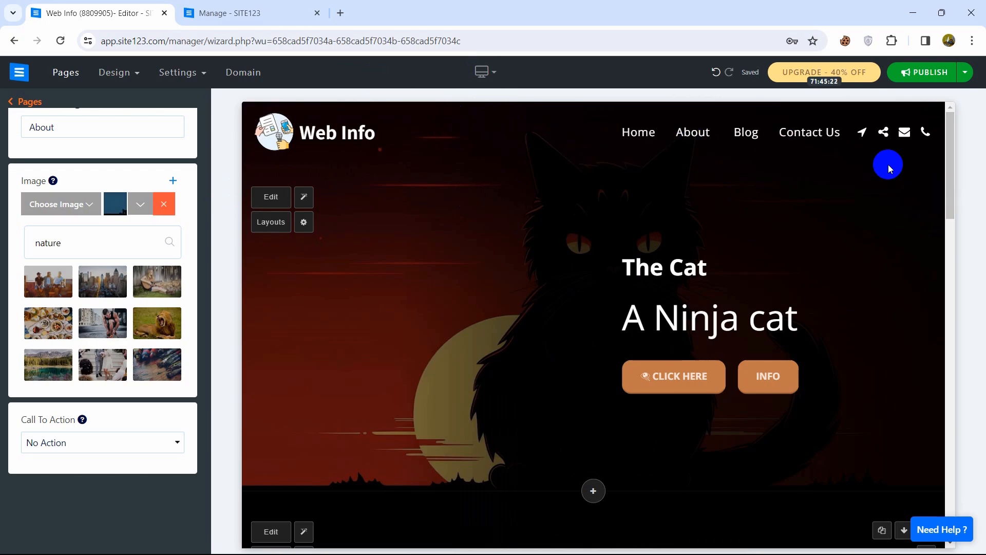
# Deselect the 'A Ninja cat' text and show the top-left SITE123 menu with Return To Dashboard.
pyautogui.click(738, 241)
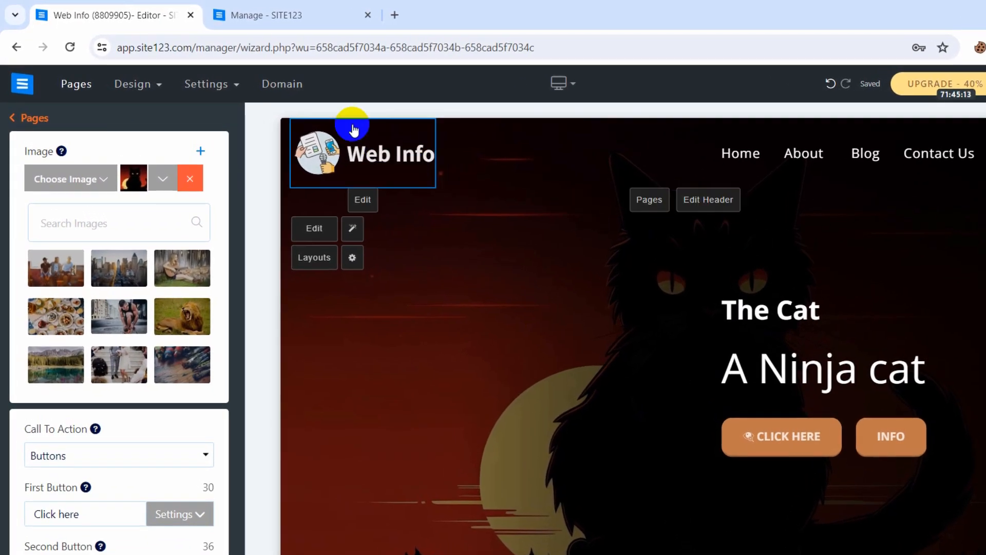
pyautogui.click(24, 85)
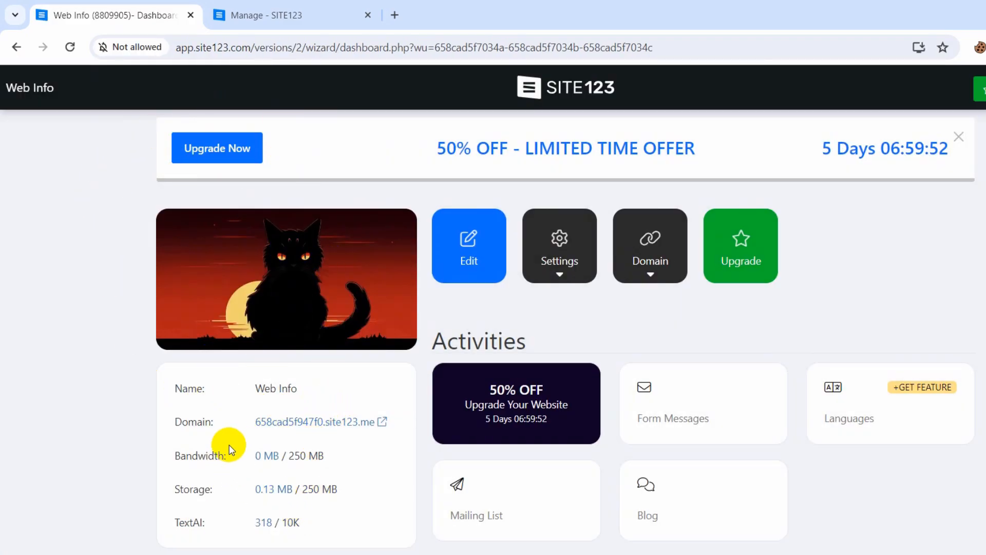
# Review the Web Info site's domain and storage limit, then follow the domain link.
pyautogui.moveTo(255, 426); pyautogui.dragTo(386, 426)
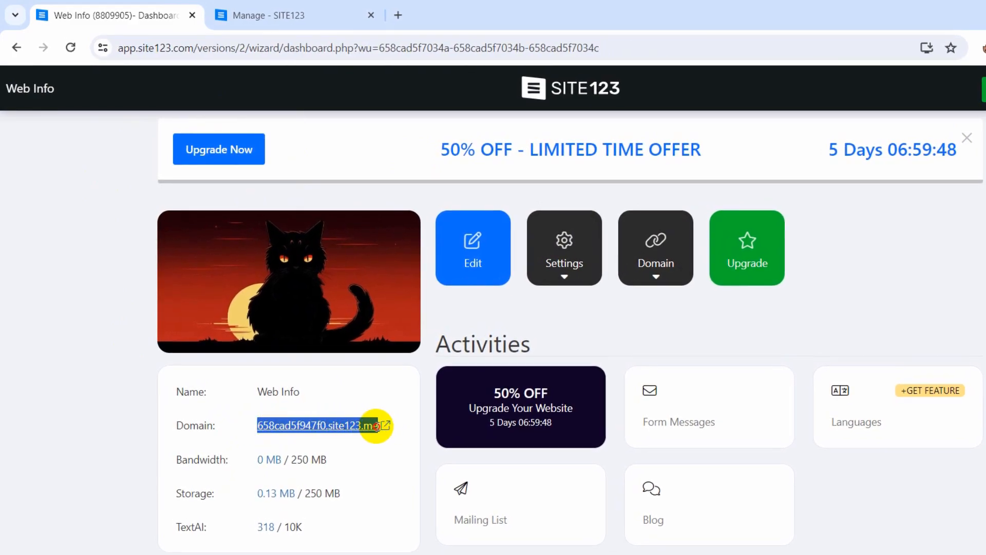
pyautogui.click(195, 457)
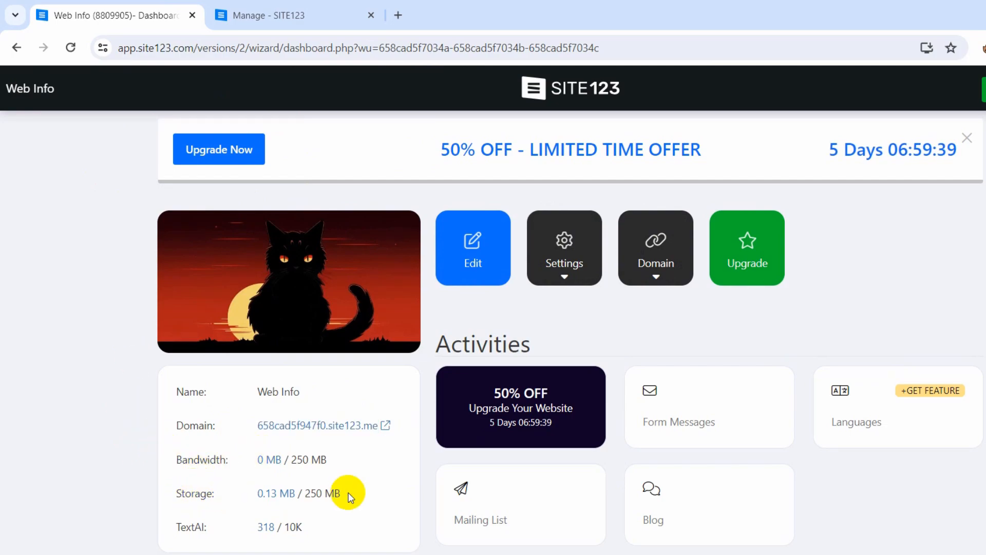
pyautogui.moveTo(348, 496); pyautogui.dragTo(312, 496)
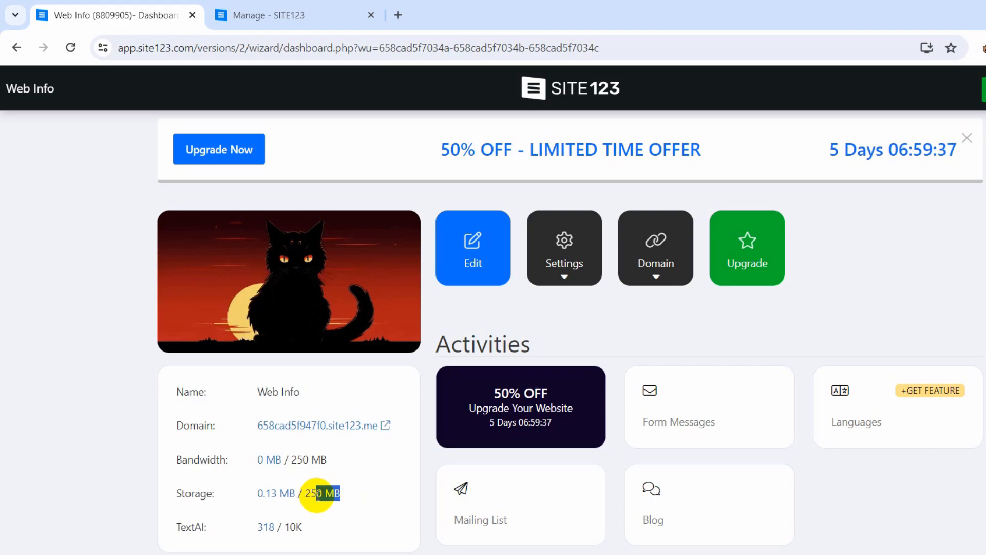
pyautogui.click(398, 513)
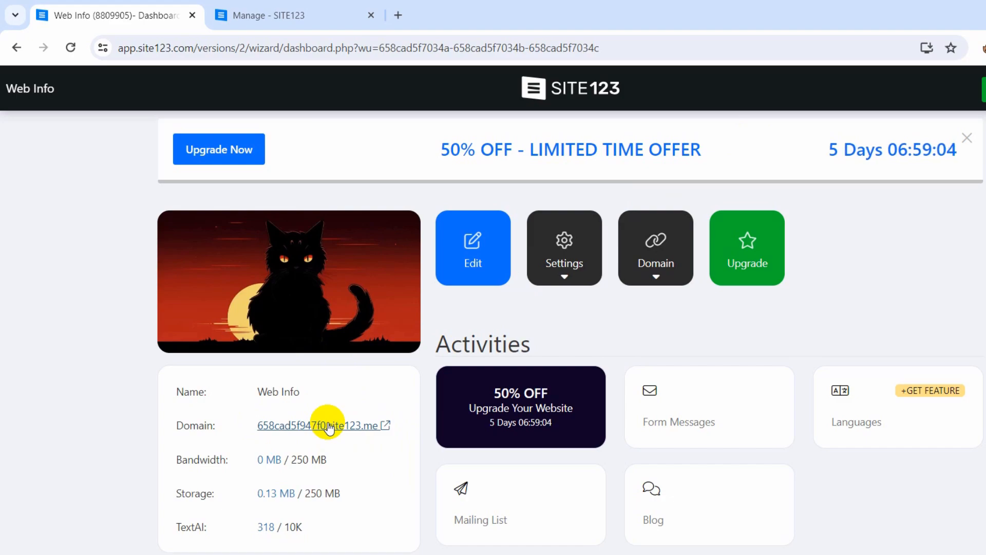
pyautogui.click(298, 426)
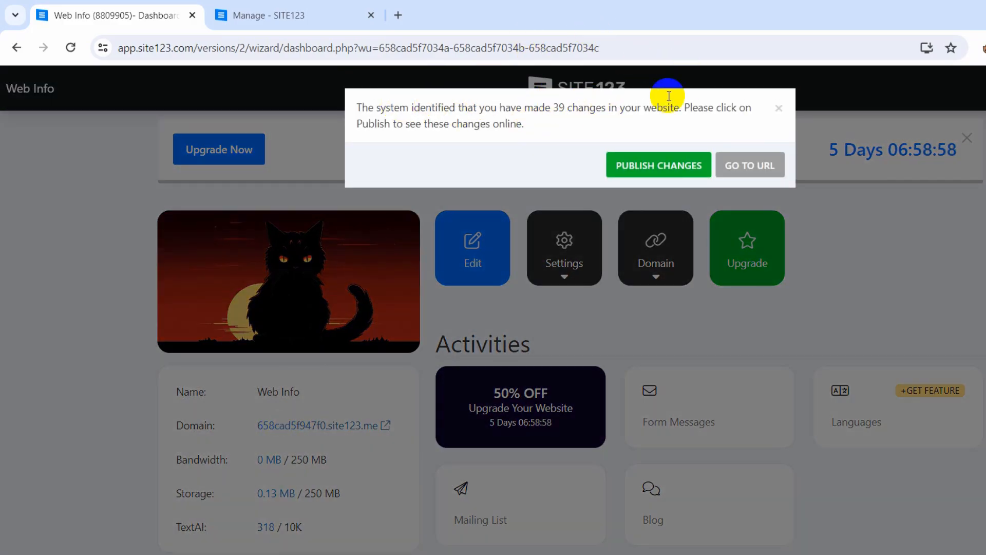
# Publish the 39 pending changes and open the live Web Info site in a new tab.
pyautogui.click(656, 169)
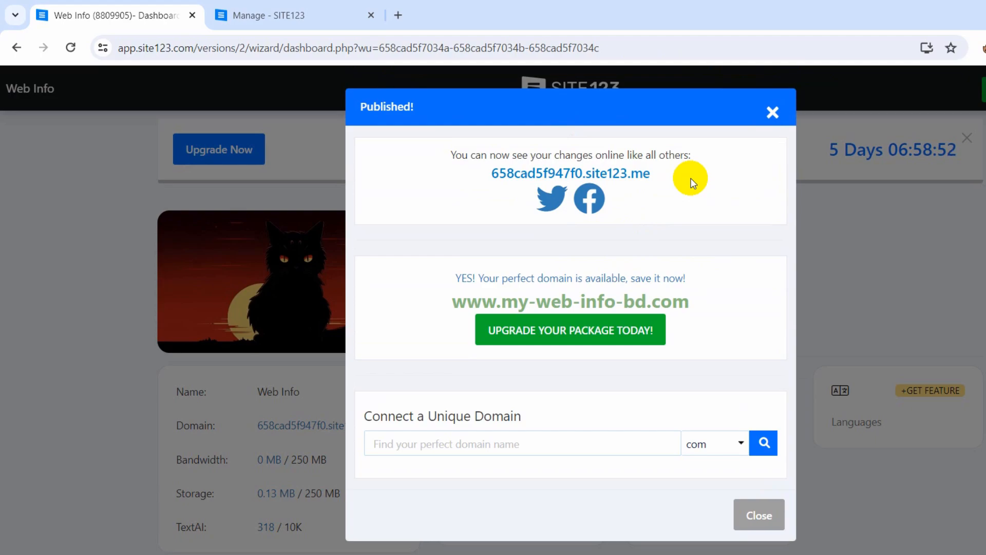
pyautogui.click(539, 174)
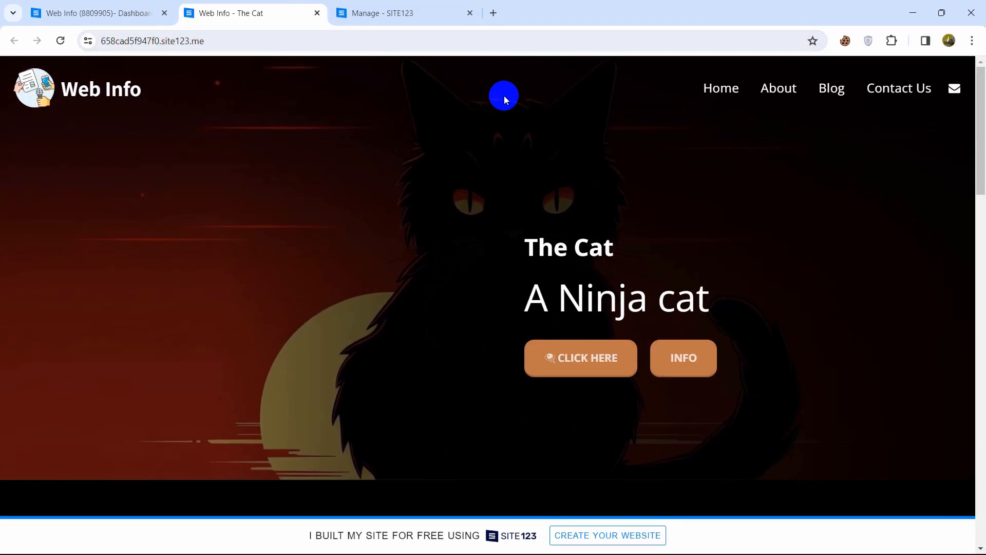
# Select the live Web Info site's URL in the Chrome address bar and copy it.
pyautogui.click(214, 43)
pyautogui.hotkey('ctrl', 'c')
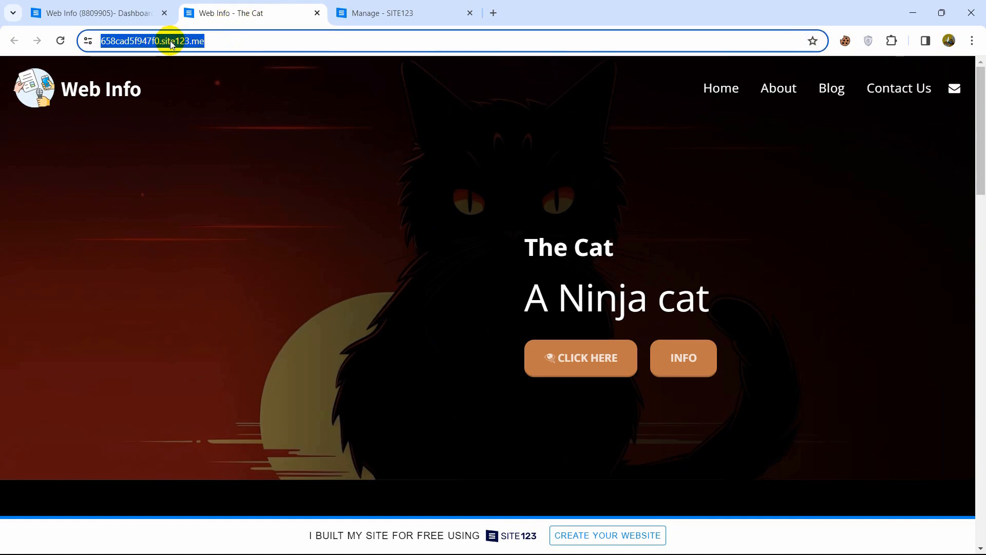
pyautogui.moveTo(39, 554)
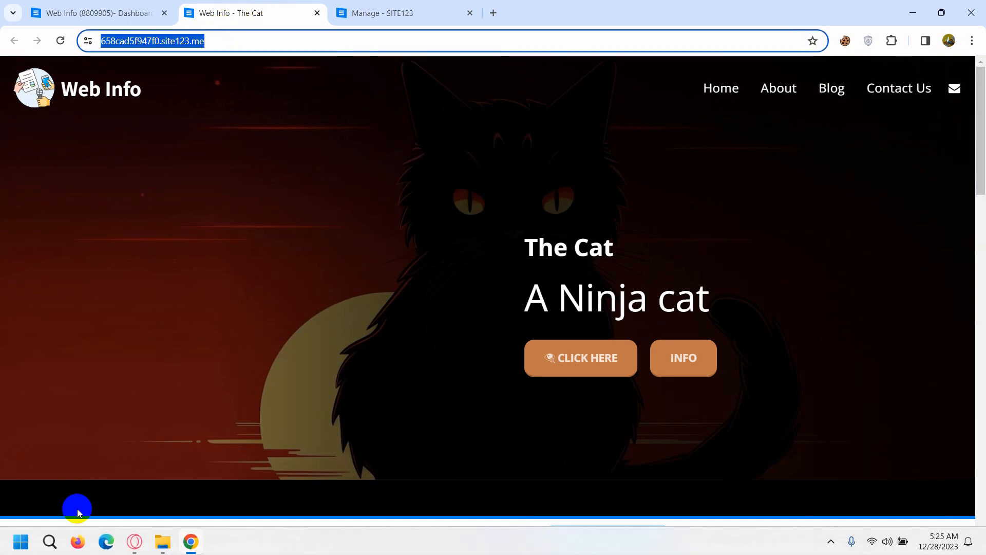
# Paste the copied Web Info URL into Firefox and load the site showing The Cat hero.
pyautogui.click(78, 541)
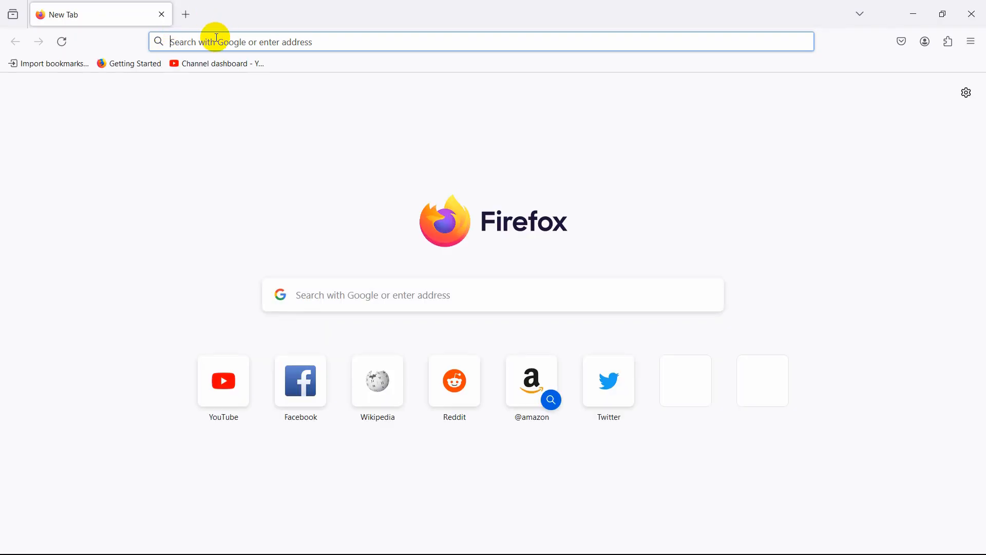
pyautogui.hotkey('ctrl', 'v')
pyautogui.press('Return')
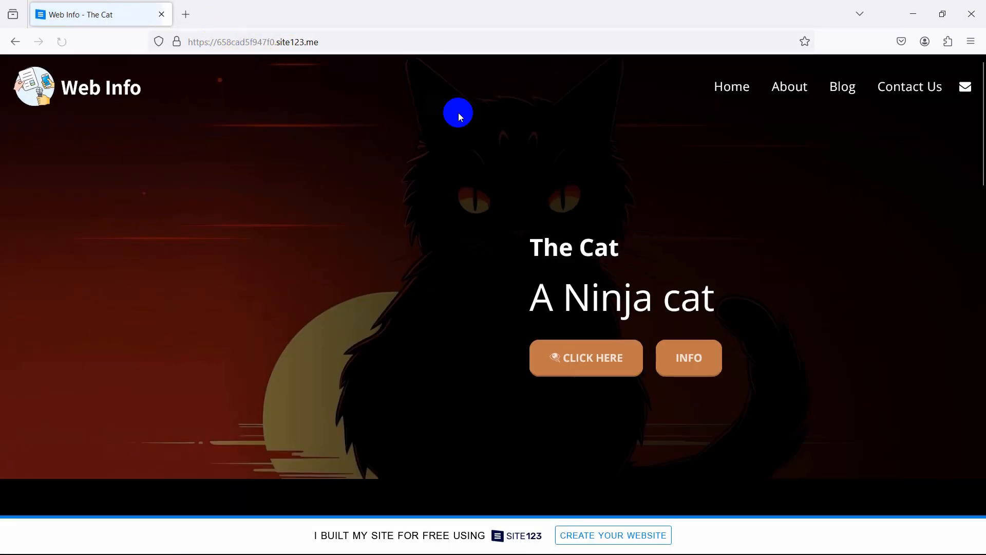
pyautogui.moveTo(981, 94); pyautogui.dragTo(978, 51)
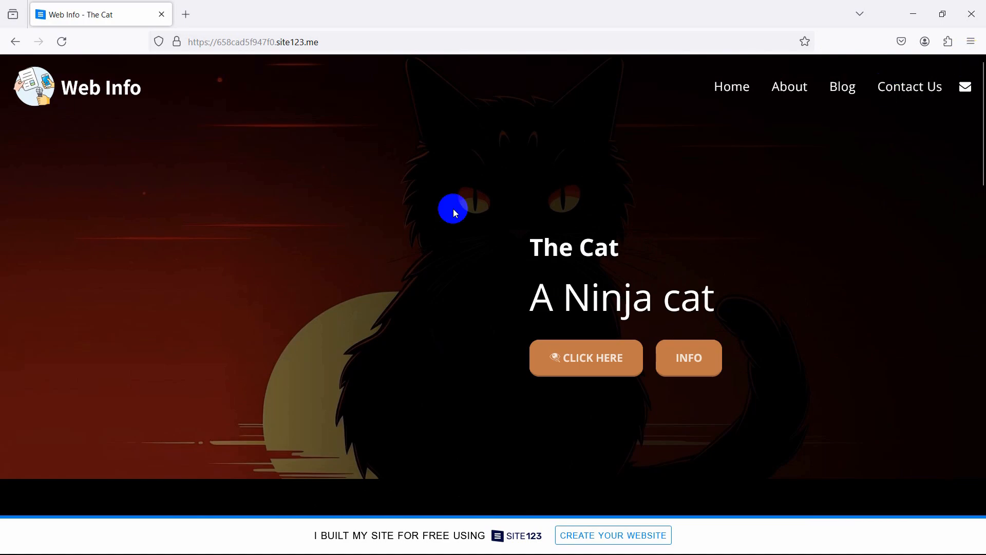